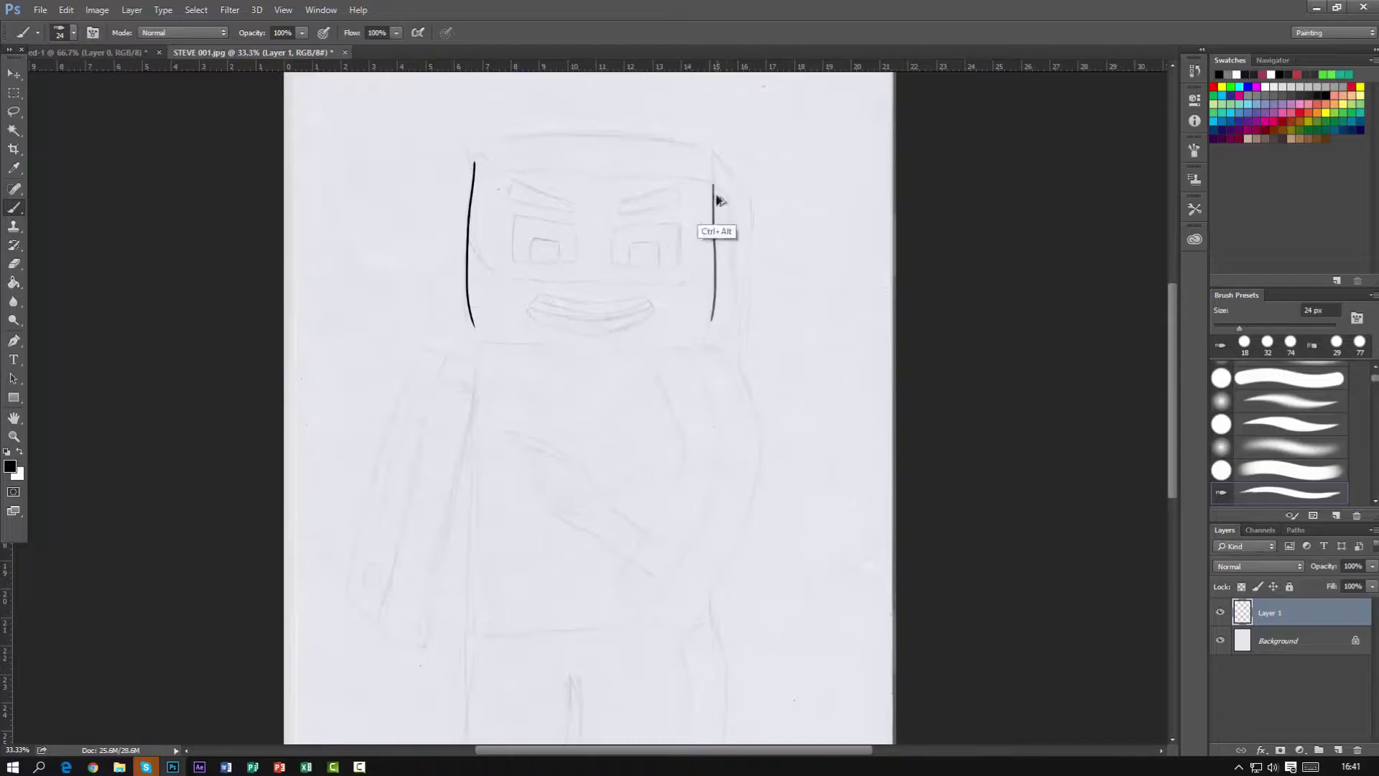
# Ink the jaw and the jagged hair outline around the head, and erase the line along the face's right edge
pyautogui.moveTo(480, 336); pyautogui.dragTo(654, 352)
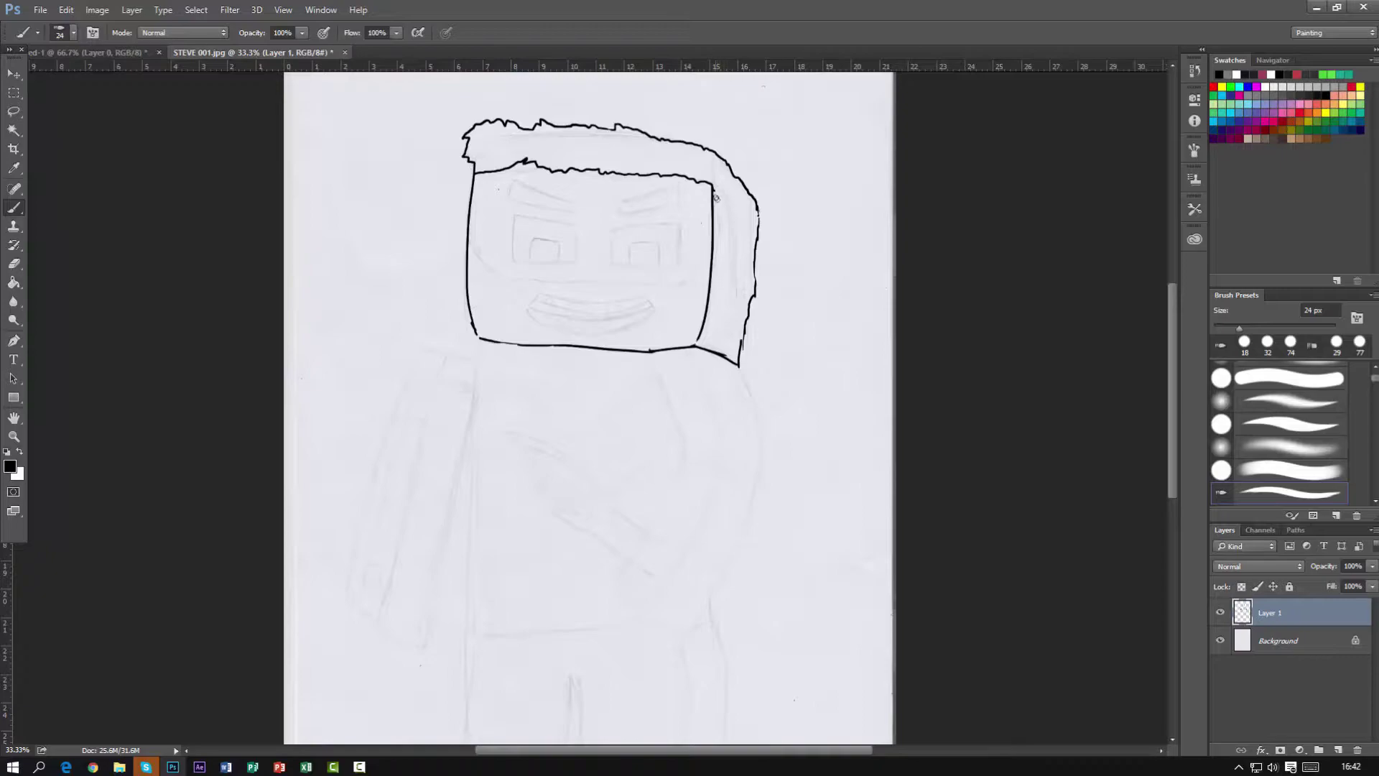
pyautogui.press('e')
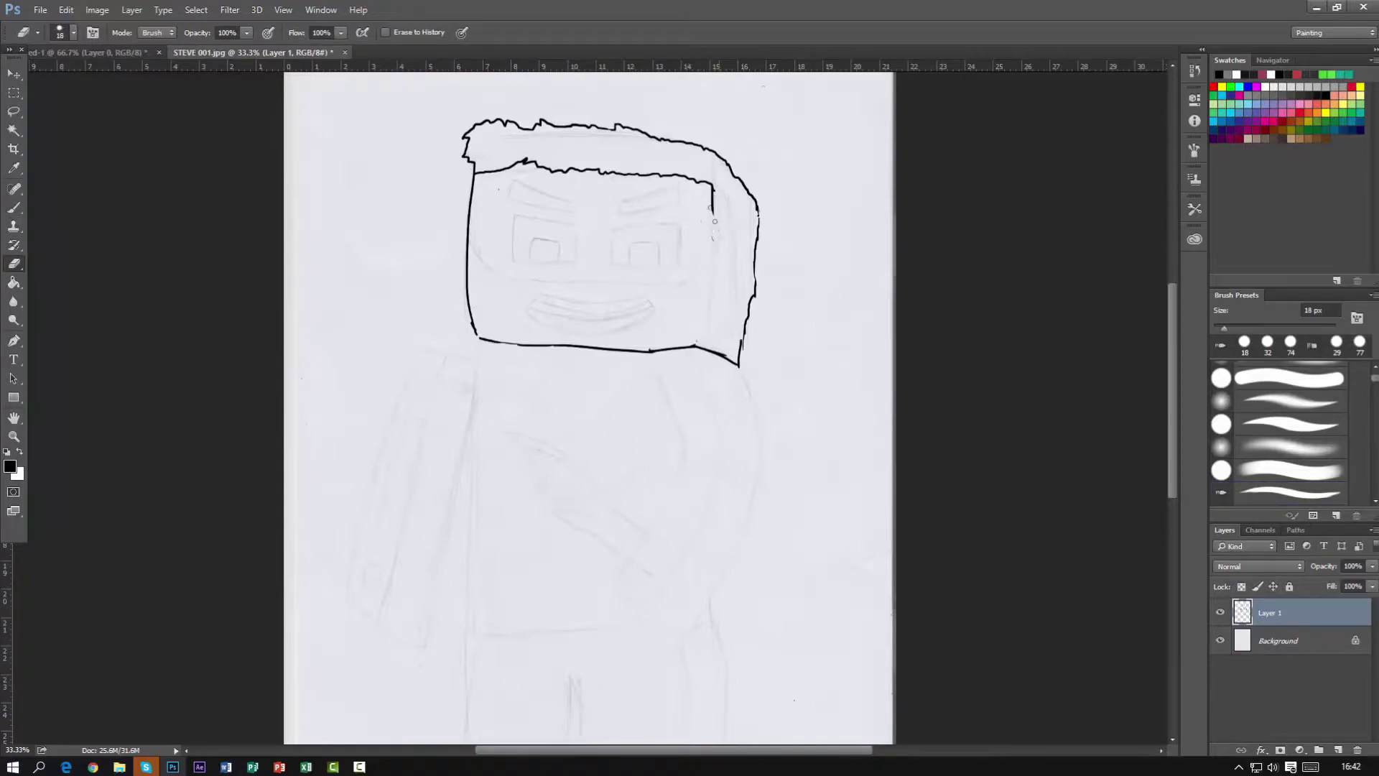
# Ink the bent right arm over the sketch, including its ragged sleeve edge and the inner fold line
pyautogui.press('b')
pyautogui.moveTo(739, 366); pyautogui.dragTo(776, 433)
pyautogui.hotkey('ctrl', 'z')
pyautogui.moveTo(740, 369)
pyautogui.mouseDown()
pyautogui.moveTo(757, 492)
pyautogui.moveTo(686, 633)
pyautogui.mouseUp()
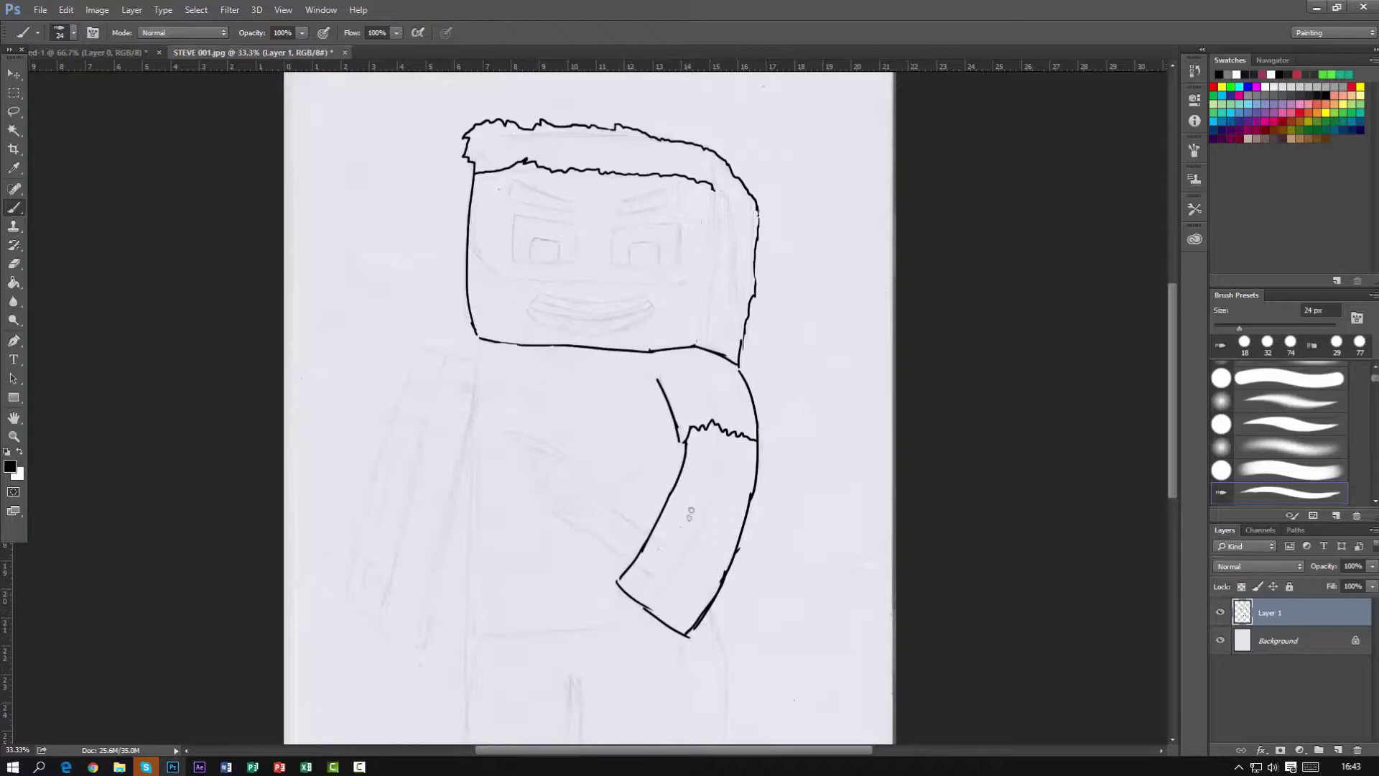
pyautogui.moveTo(655, 605)
pyautogui.mouseDown()
pyautogui.moveTo(714, 510)
pyautogui.moveTo(657, 599)
pyautogui.mouseUp()
pyautogui.hotkey('ctrl', 'z')
# Ink the outline of the straight left arm from the shoulder down to the hand end
pyautogui.moveTo(471, 407); pyautogui.dragTo(422, 638)
pyautogui.hotkey('ctrl', 'alt', 'z')
pyautogui.moveTo(471, 414); pyautogui.dragTo(426, 649)
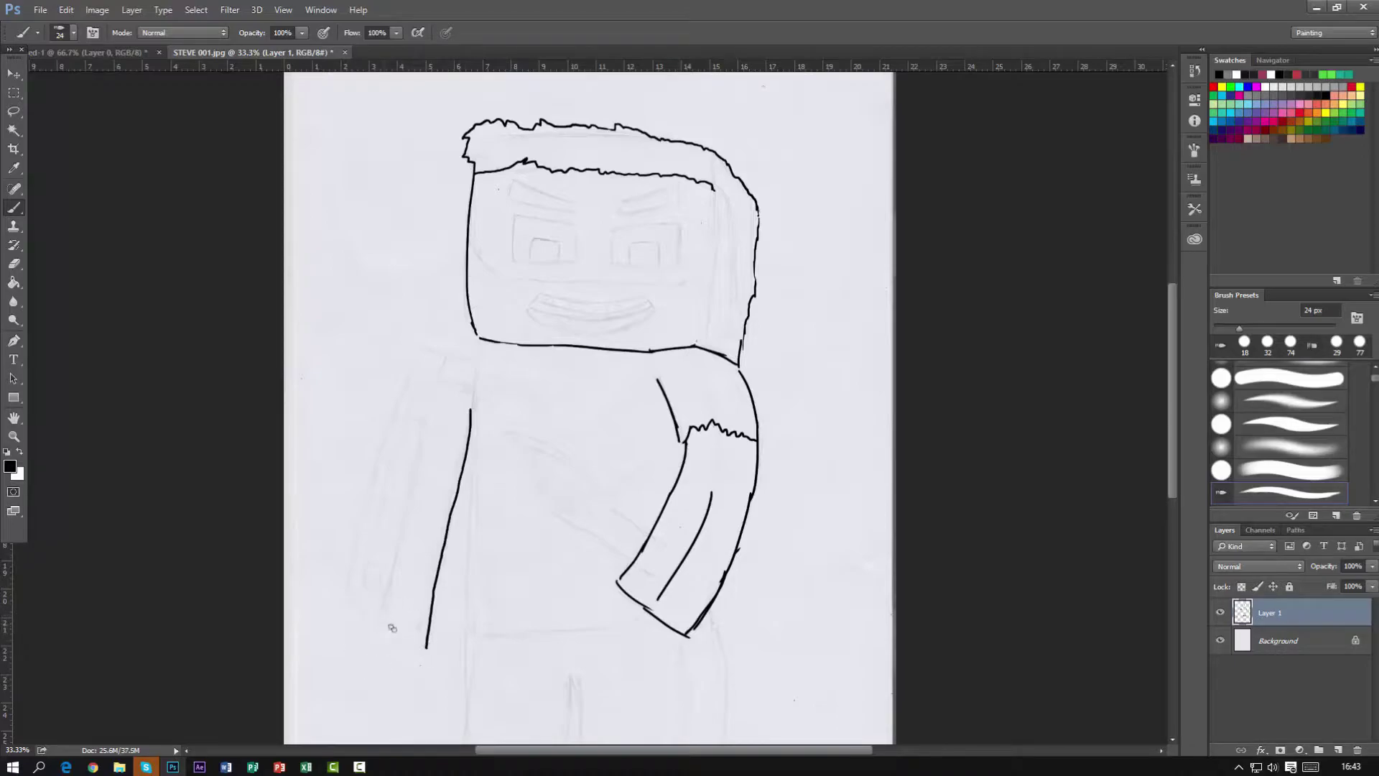
pyautogui.moveTo(347, 595)
pyautogui.mouseDown()
pyautogui.moveTo(377, 622)
pyautogui.moveTo(422, 352)
pyautogui.mouseUp()
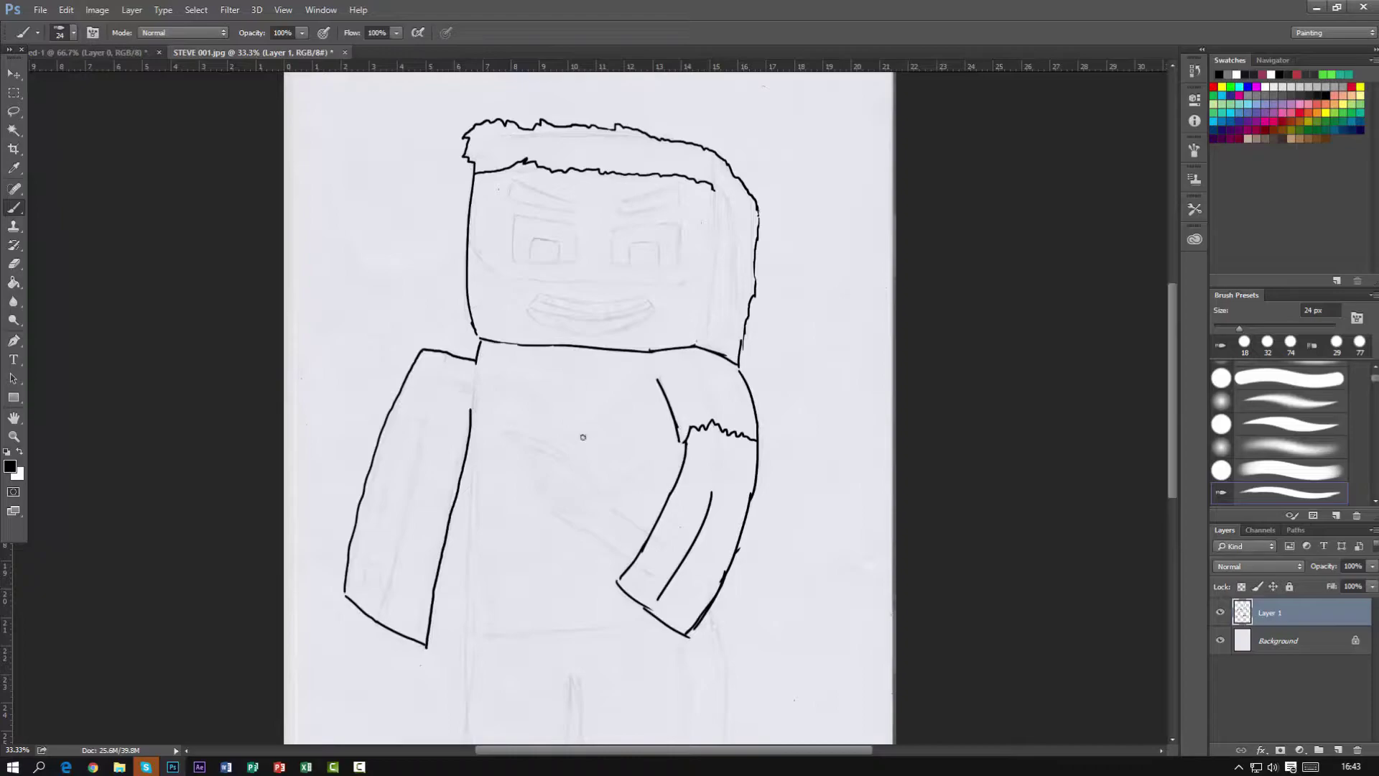
# Ink the torso's left side, both outer leg lines and the narrow gap between the legs
pyautogui.moveTo(477, 414); pyautogui.dragTo(466, 736)
pyautogui.moveTo(468, 619); pyautogui.dragTo(480, 635)
pyautogui.moveTo(493, 735)
pyautogui.mouseDown()
pyautogui.moveTo(481, 518)
pyautogui.moveTo(474, 653)
pyautogui.mouseUp()
pyautogui.hotkey('ctrl', 'z')
pyautogui.moveTo(454, 510); pyautogui.dragTo(457, 644)
pyautogui.moveTo(560, 462)
pyautogui.mouseDown()
pyautogui.moveTo(553, 644)
pyautogui.moveTo(579, 644)
pyautogui.mouseUp()
pyautogui.moveTo(703, 388); pyautogui.dragTo(716, 644)
pyautogui.hotkey('ctrl', 'z')
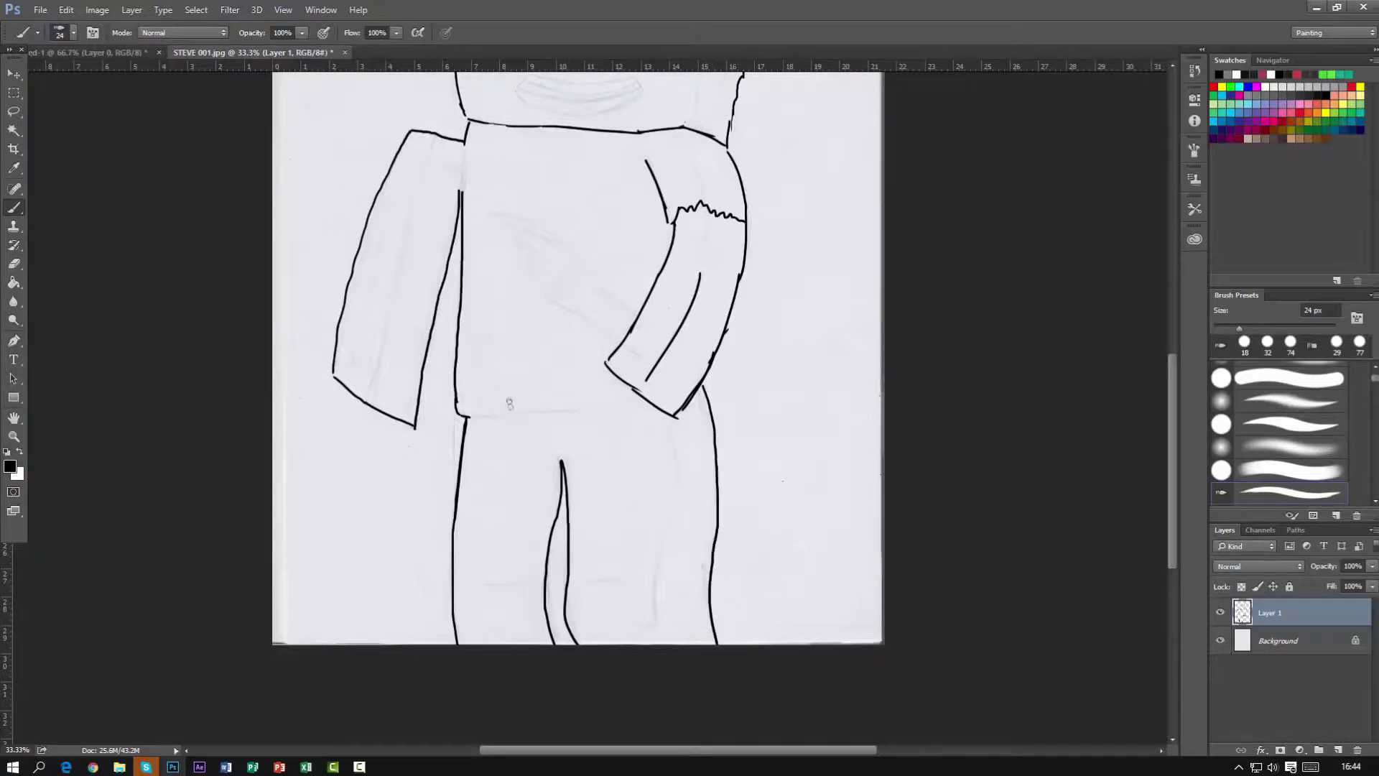
# Ink the fold line on the right leg and the ragged shirt hem across the waist
pyautogui.moveTo(673, 451); pyautogui.dragTo(655, 578)
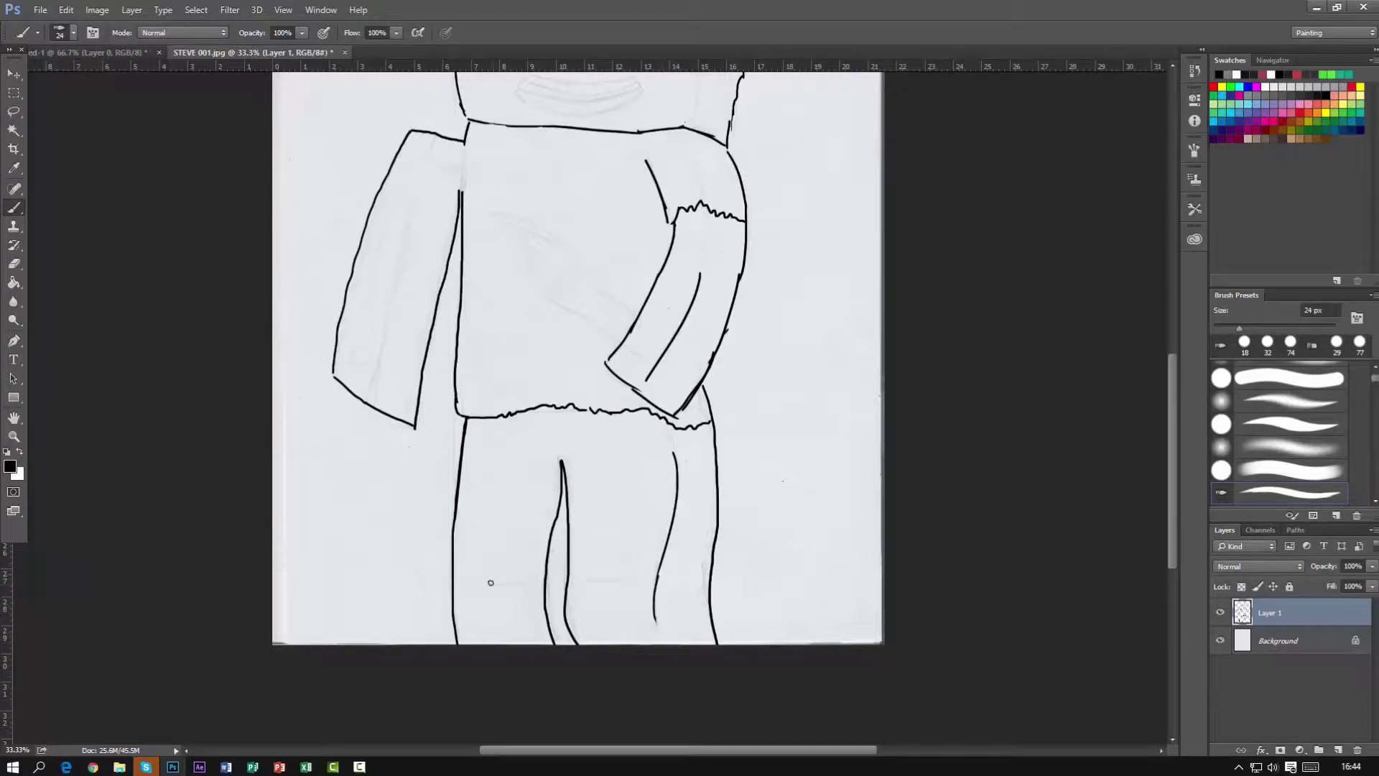
pyautogui.hotkey('ctrl', 'z')
pyautogui.moveTo(480, 583); pyautogui.dragTo(518, 585)
# Add a new layer above the line art and lasso loosely around the left arm
pyautogui.scroll(5, 649, 293)
pyautogui.click(1338, 749)
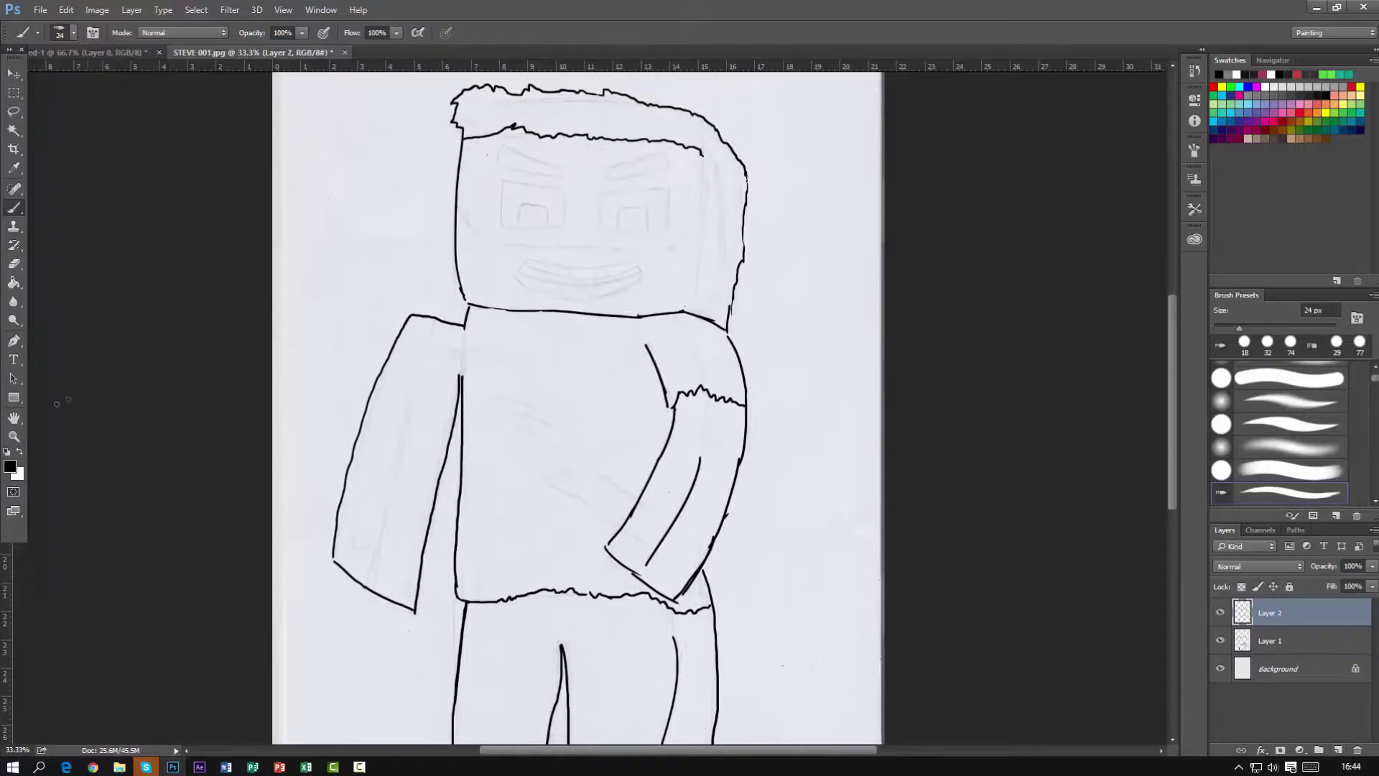
pyautogui.click(13, 93)
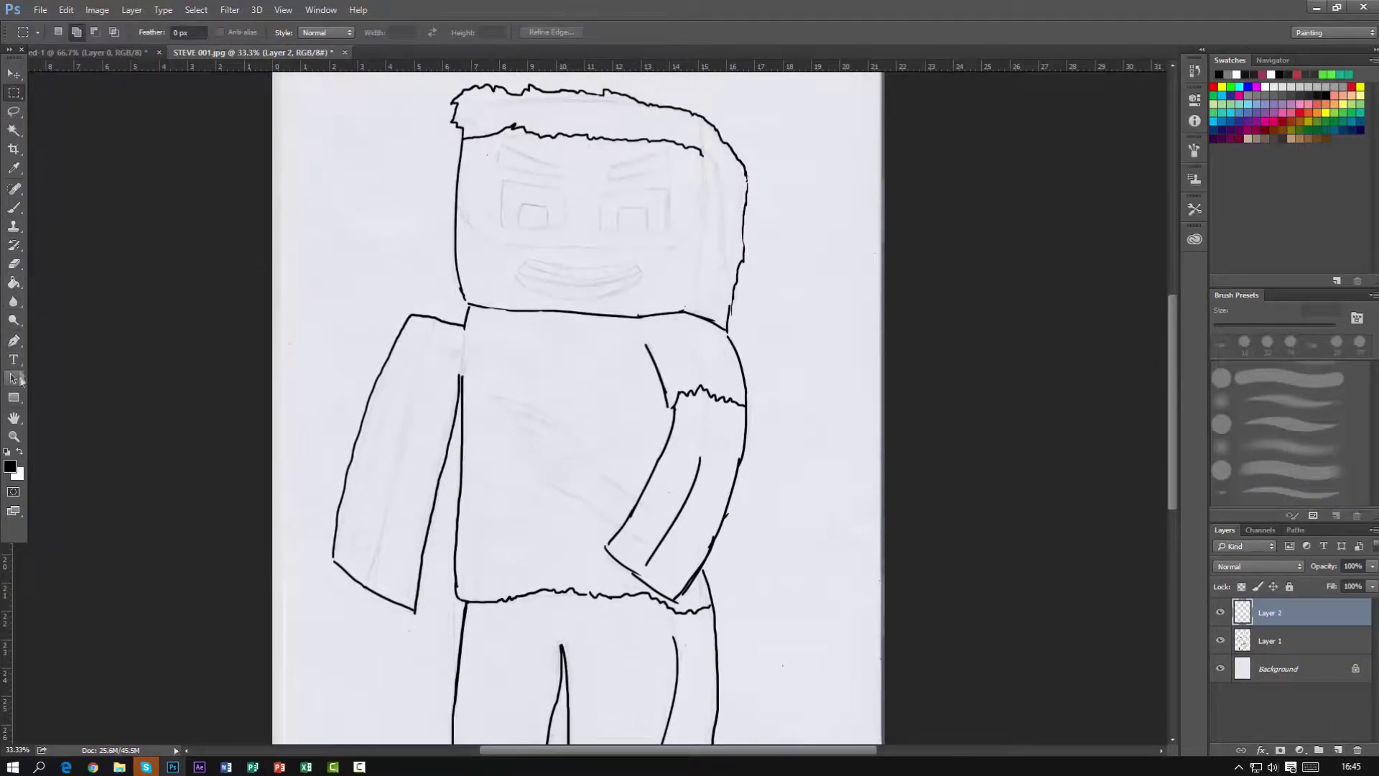
pyautogui.click(14, 111)
pyautogui.moveTo(400, 311)
pyautogui.mouseDown()
pyautogui.moveTo(435, 322)
pyautogui.moveTo(465, 361)
pyautogui.moveTo(456, 473)
pyautogui.moveTo(373, 309)
pyautogui.moveTo(403, 308)
pyautogui.mouseUp()
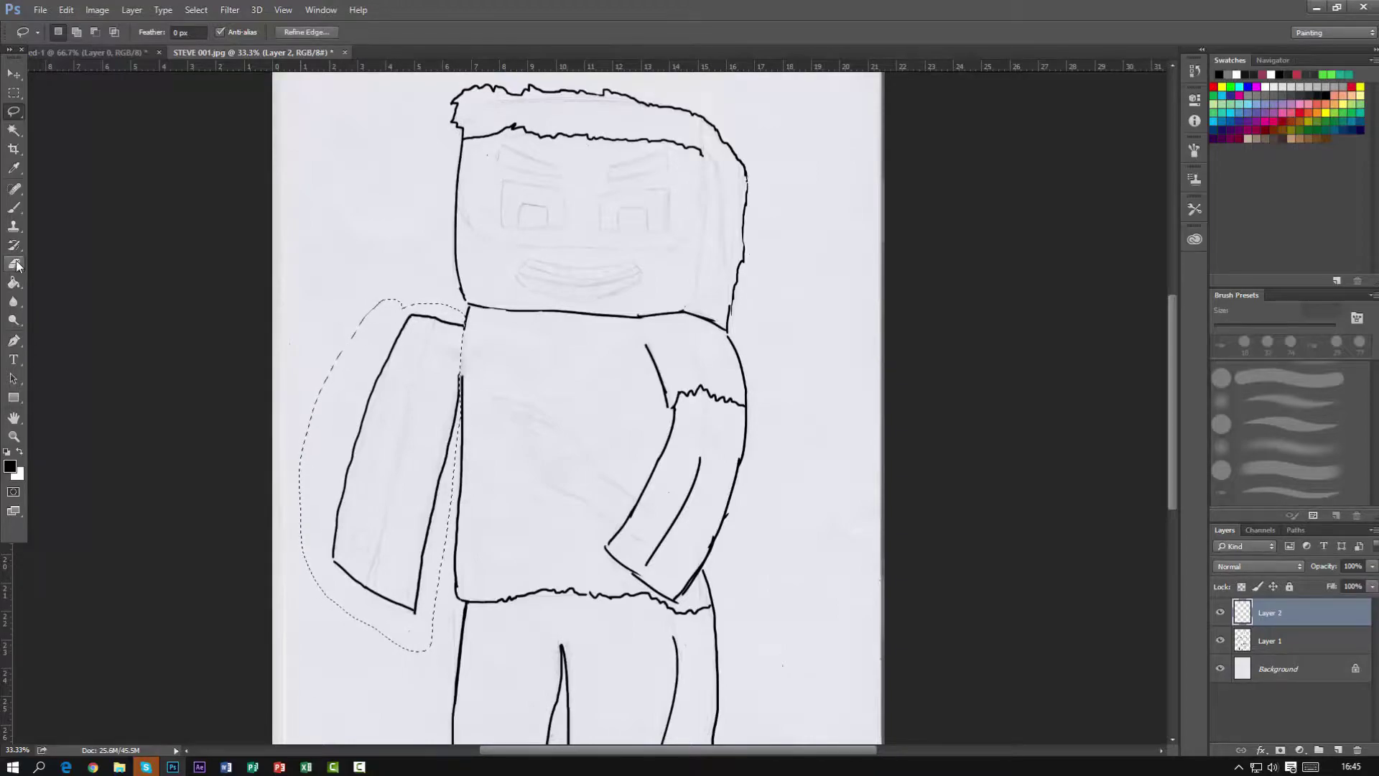
# Pick a light skin tone from the Pantone colour library as the foreground colour
pyautogui.click(14, 263)
pyautogui.click(9, 466)
pyautogui.click(1315, 513)
pyautogui.click(1131, 494)
pyautogui.click(1131, 500)
pyautogui.click(1039, 495)
pyautogui.click(1288, 448)
pyautogui.click(9, 466)
pyautogui.click(1039, 473)
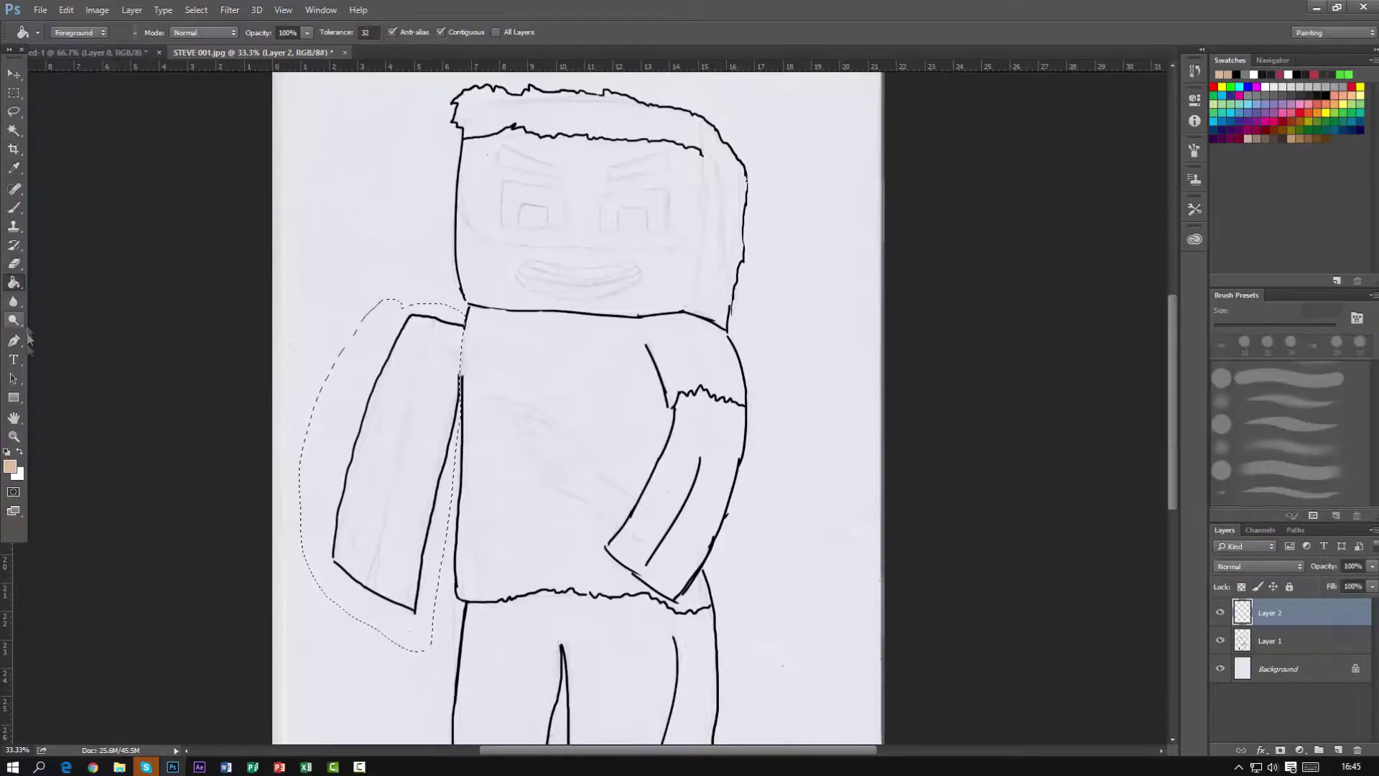
# Switch to the Gradient tool and set the background colour to a slightly darker skin tone from the colour library
pyautogui.moveTo(14, 282); pyautogui.dragTo(47, 295)
pyautogui.click(11, 466)
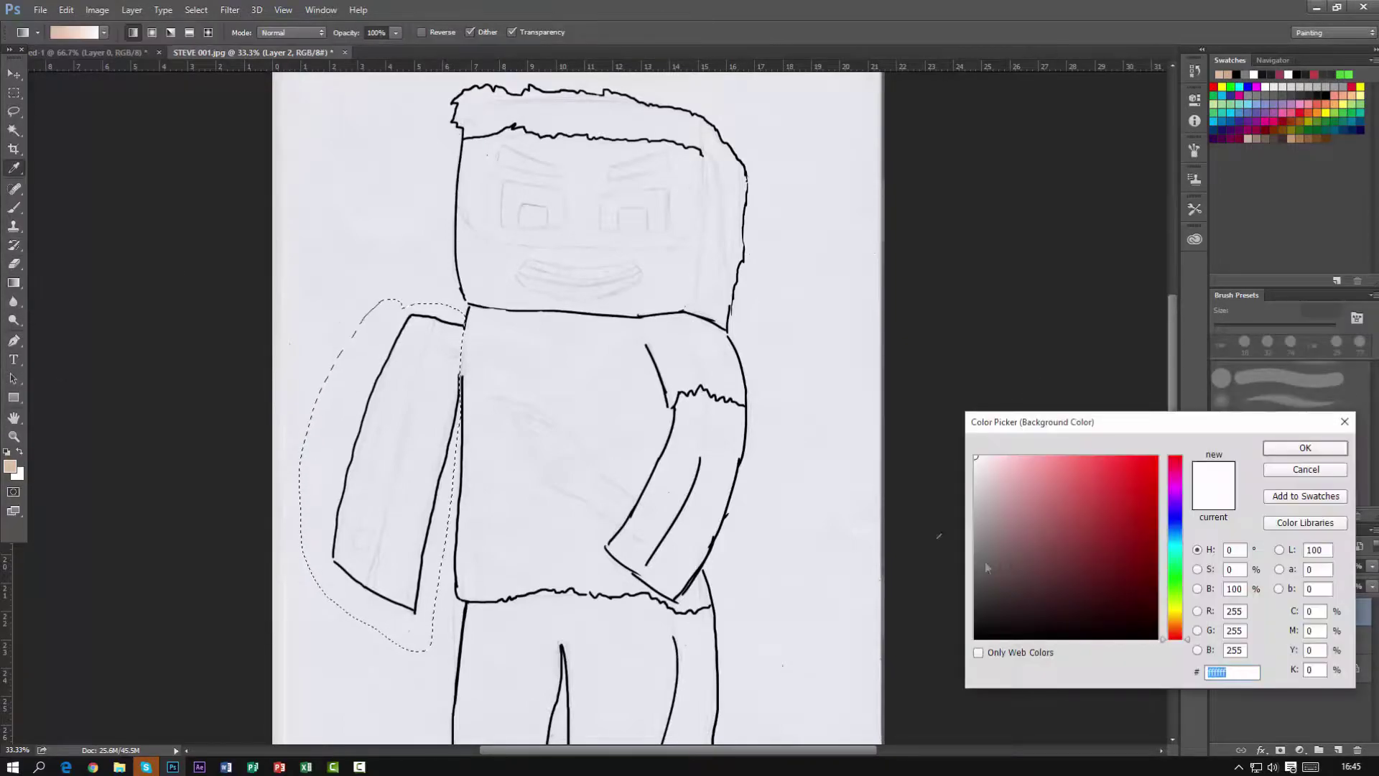
pyautogui.click(1294, 517)
pyautogui.click(1288, 448)
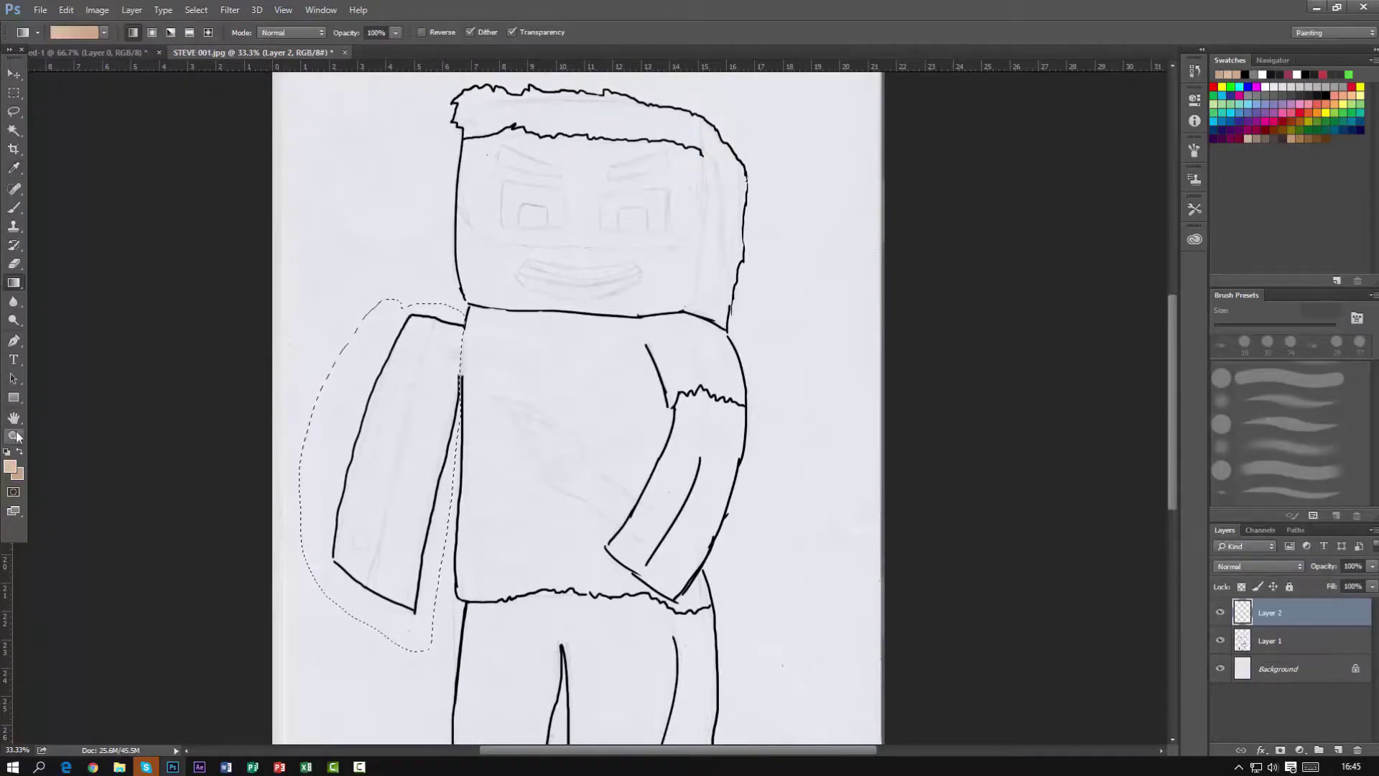
pyautogui.moveTo(373, 583); pyautogui.dragTo(410, 494)
pyautogui.hotkey('ctrl', 'z')
pyautogui.hotkey('ctrl', 'z')
pyautogui.hotkey('ctrl', 'z')
pyautogui.hotkey('ctrl', 'd')
# Lasso closely around the left forearm below the sleeve and fill it with the skin-tone gradient
pyautogui.press('l')
pyautogui.moveTo(465, 326)
pyautogui.mouseDown()
pyautogui.moveTo(416, 318)
pyautogui.moveTo(366, 409)
pyautogui.moveTo(327, 540)
pyautogui.moveTo(369, 595)
pyautogui.mouseUp()
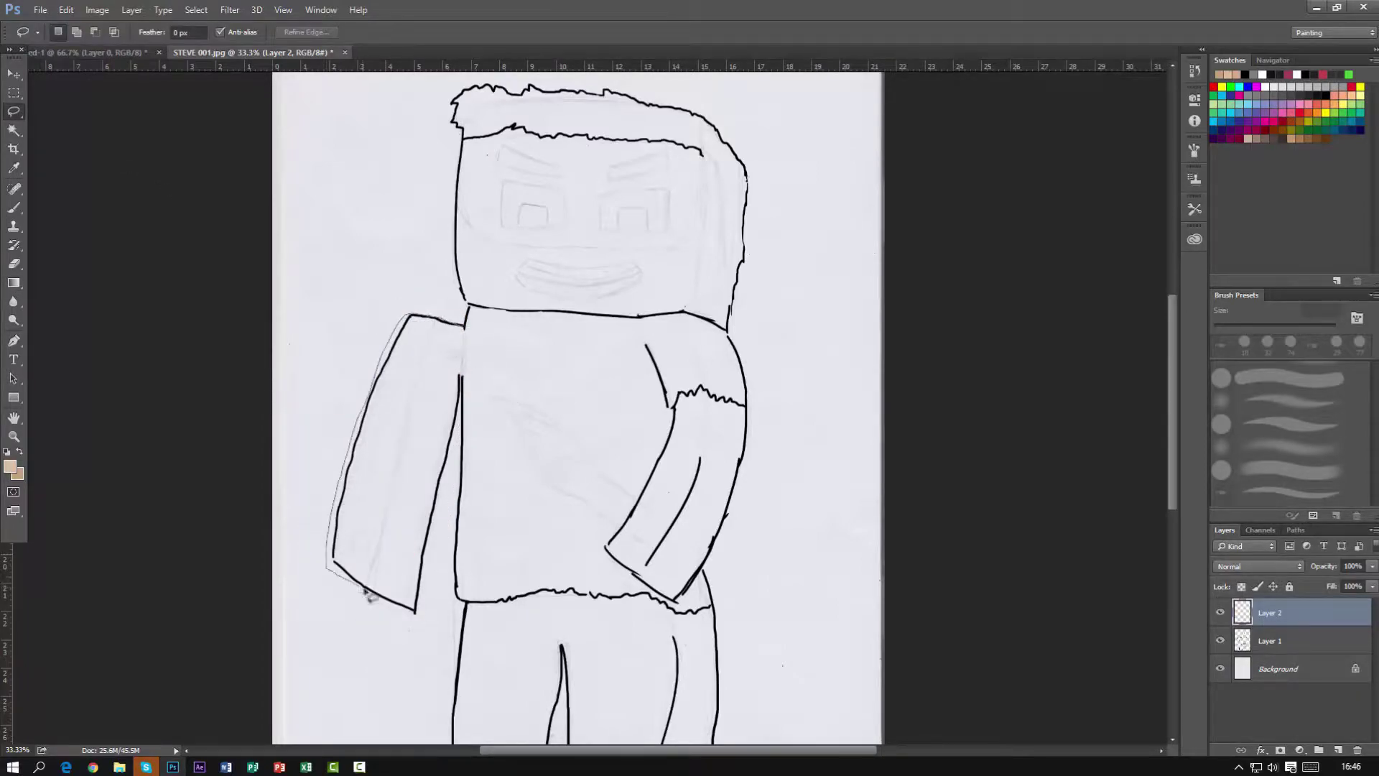
pyautogui.moveTo(415, 424)
pyautogui.mouseDown()
pyautogui.moveTo(373, 398)
pyautogui.moveTo(404, 331)
pyautogui.moveTo(447, 322)
pyautogui.mouseUp()
pyautogui.press('g')
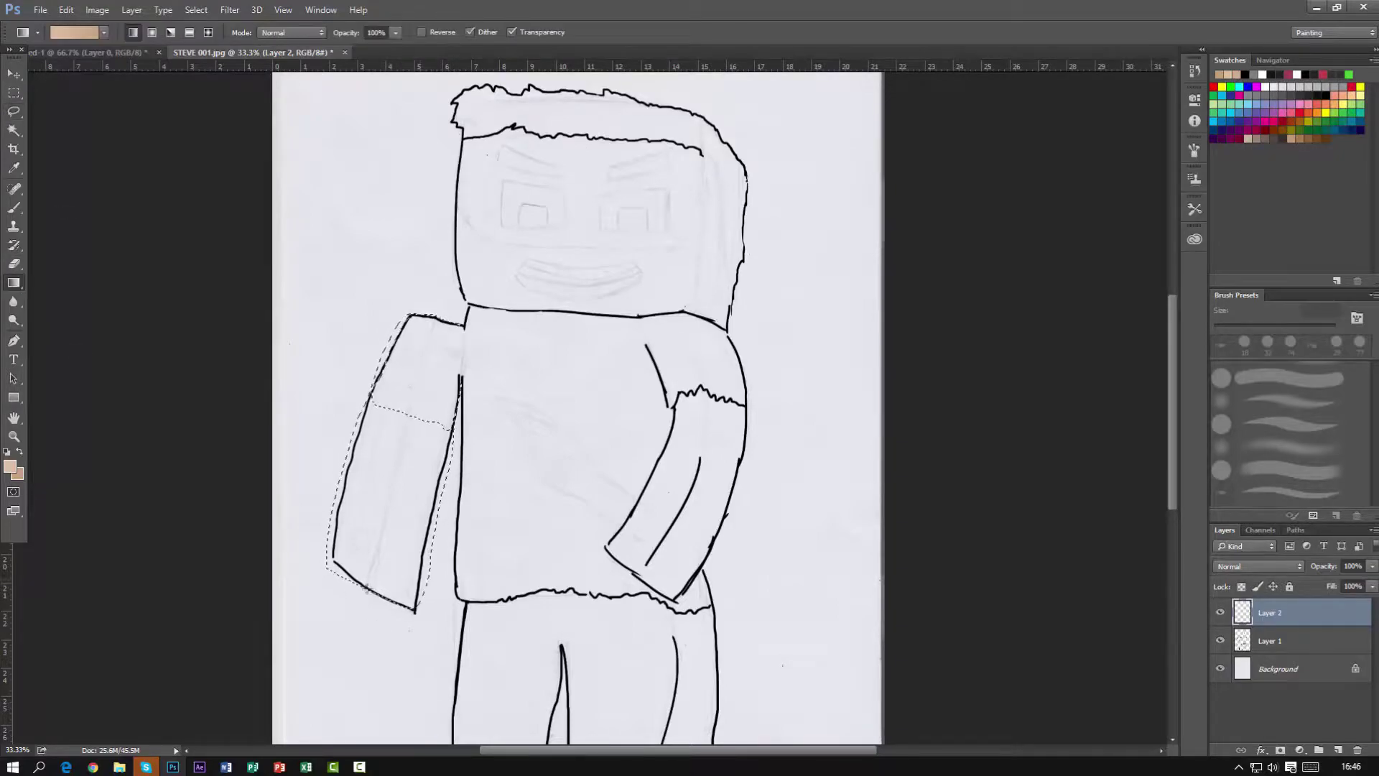
pyautogui.moveTo(371, 582); pyautogui.dragTo(418, 468)
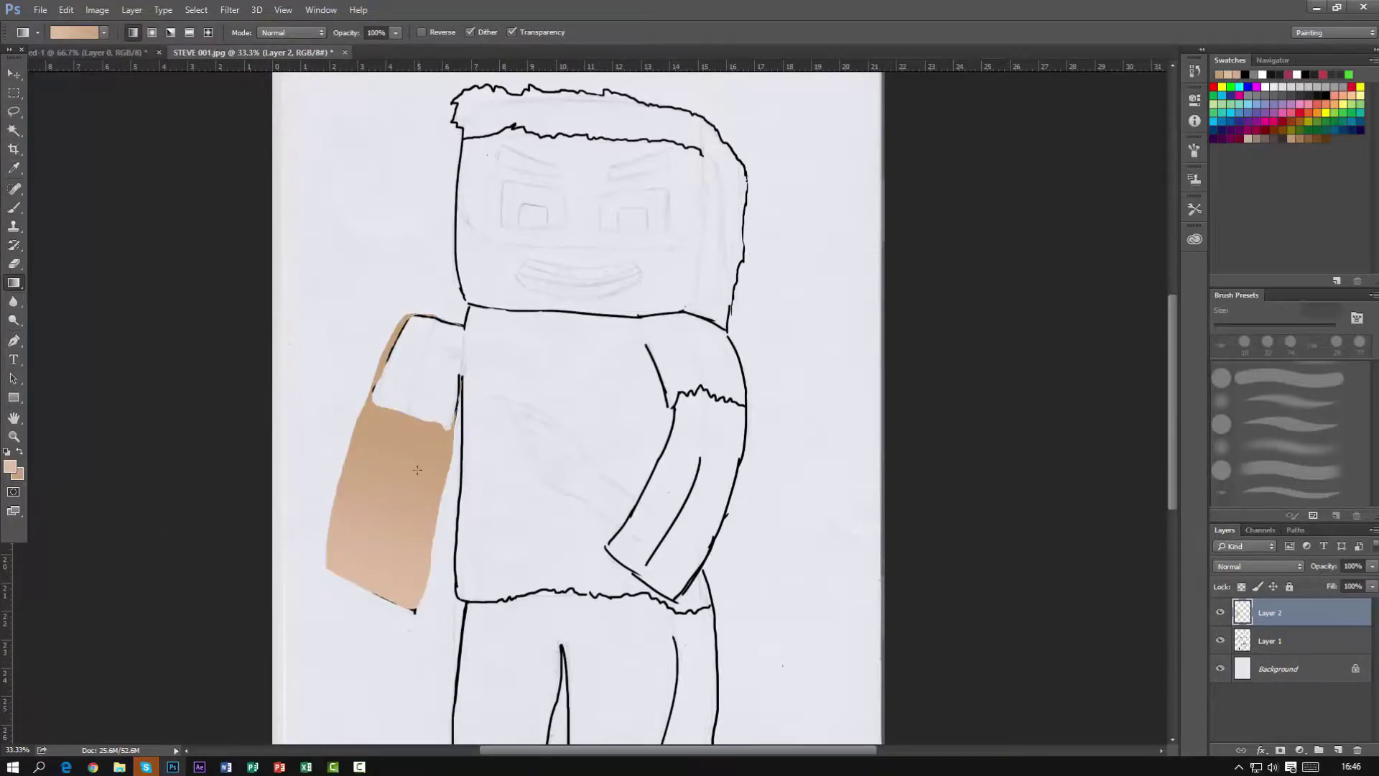
# Lower Layer 2's opacity to 30% and fit a rotated rectangular selection over the outer half of the left forearm
pyautogui.click(1371, 566)
pyautogui.click(1317, 581)
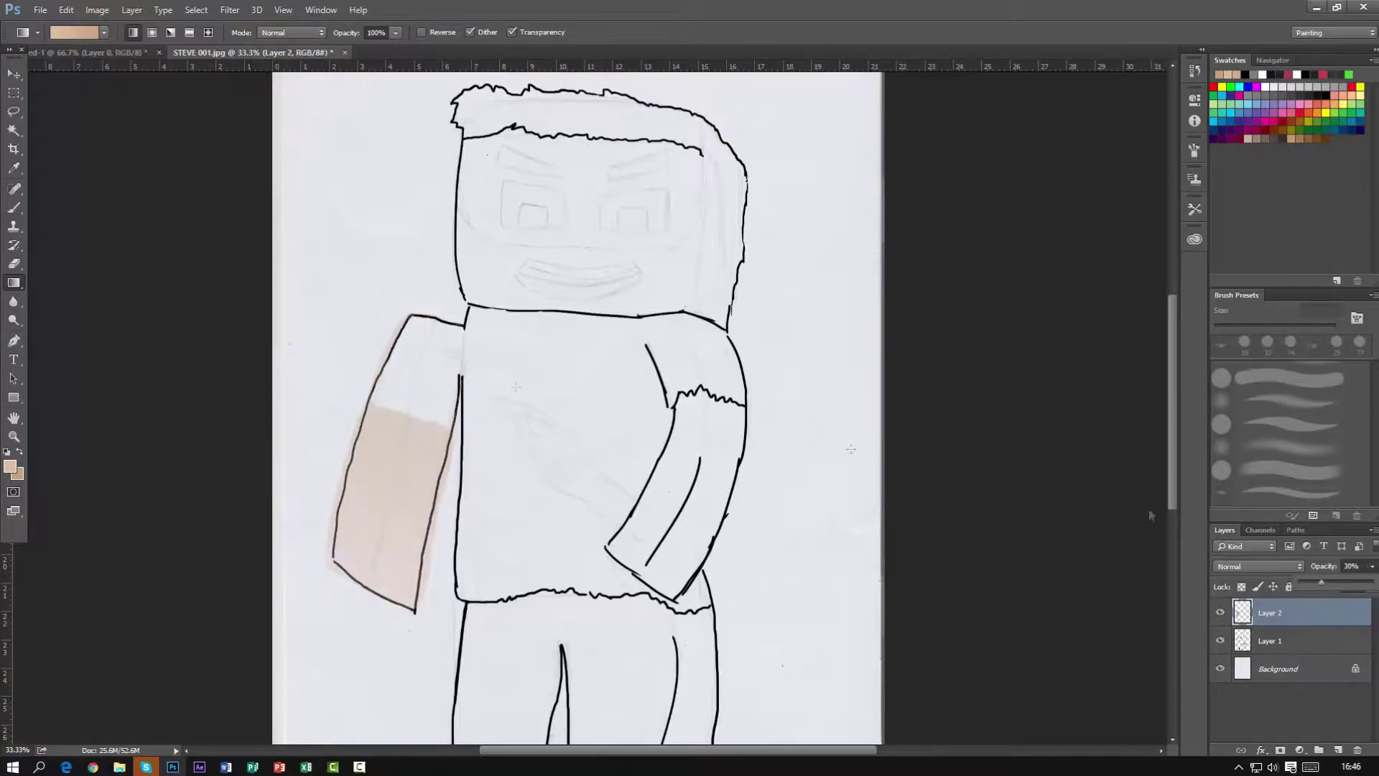
pyautogui.press('m')
pyautogui.moveTo(361, 400); pyautogui.dragTo(415, 636)
pyautogui.rightClick(397, 475)
pyautogui.click(461, 355)
pyautogui.moveTo(421, 396)
pyautogui.mouseDown()
pyautogui.moveTo(468, 428)
pyautogui.moveTo(451, 416)
pyautogui.mouseUp()
pyautogui.moveTo(396, 447); pyautogui.dragTo(370, 420)
pyautogui.moveTo(463, 355); pyautogui.dragTo(454, 348)
pyautogui.moveTo(334, 607); pyautogui.dragTo(340, 584)
pyautogui.press('Return')
# Pick darker skin tones from the PANTONE+ CMYK Uncoated book, gradient-fill the selected half of the forearm and deselect
pyautogui.click(20, 475)
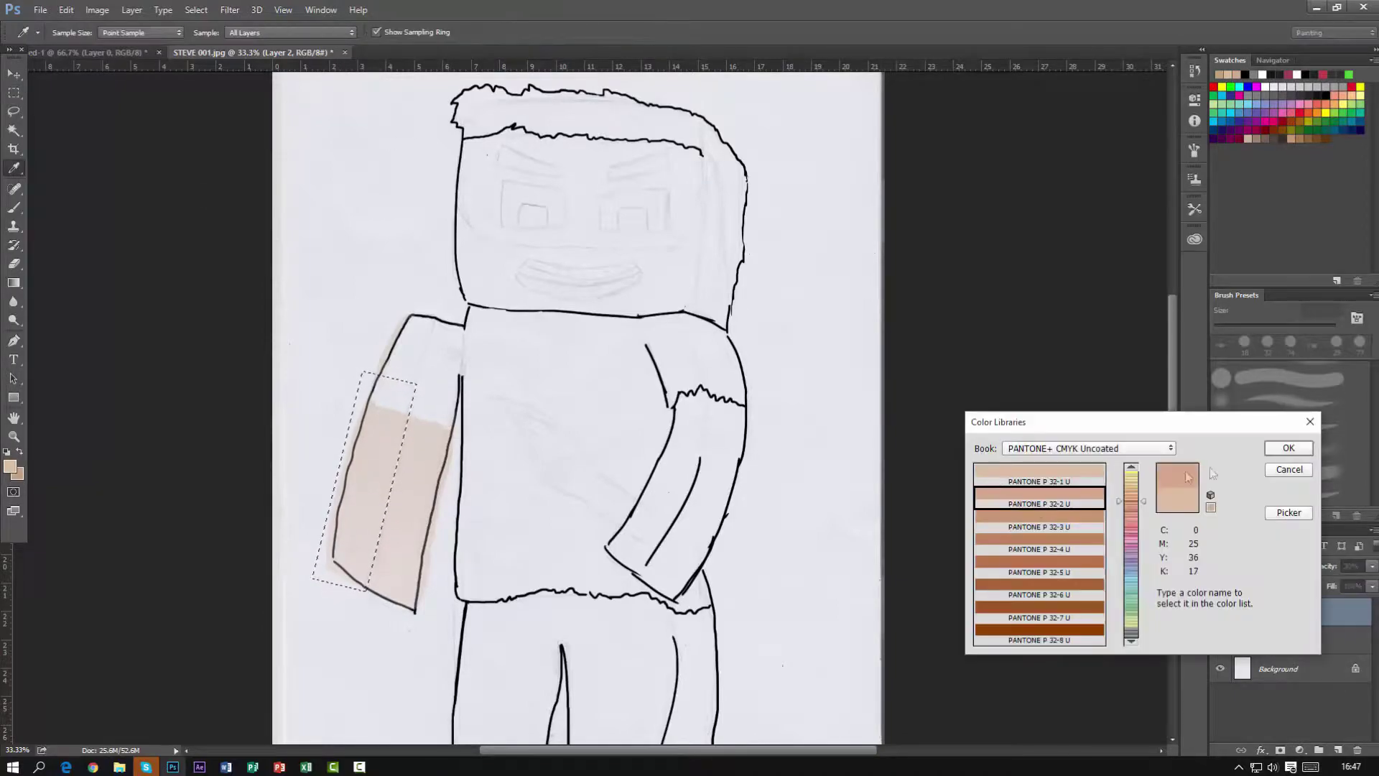
pyautogui.click(1038, 523)
pyautogui.click(1288, 449)
pyautogui.click(13, 283)
pyautogui.moveTo(358, 561); pyautogui.dragTo(389, 392)
pyautogui.hotkey('ctrl', 'd')
# Restore Layer 2 to 100% opacity and move it below Layer 1
pyautogui.moveTo(1370, 568); pyautogui.dragTo(1375, 581)
pyautogui.moveTo(1243, 642); pyautogui.dragTo(1243, 616)
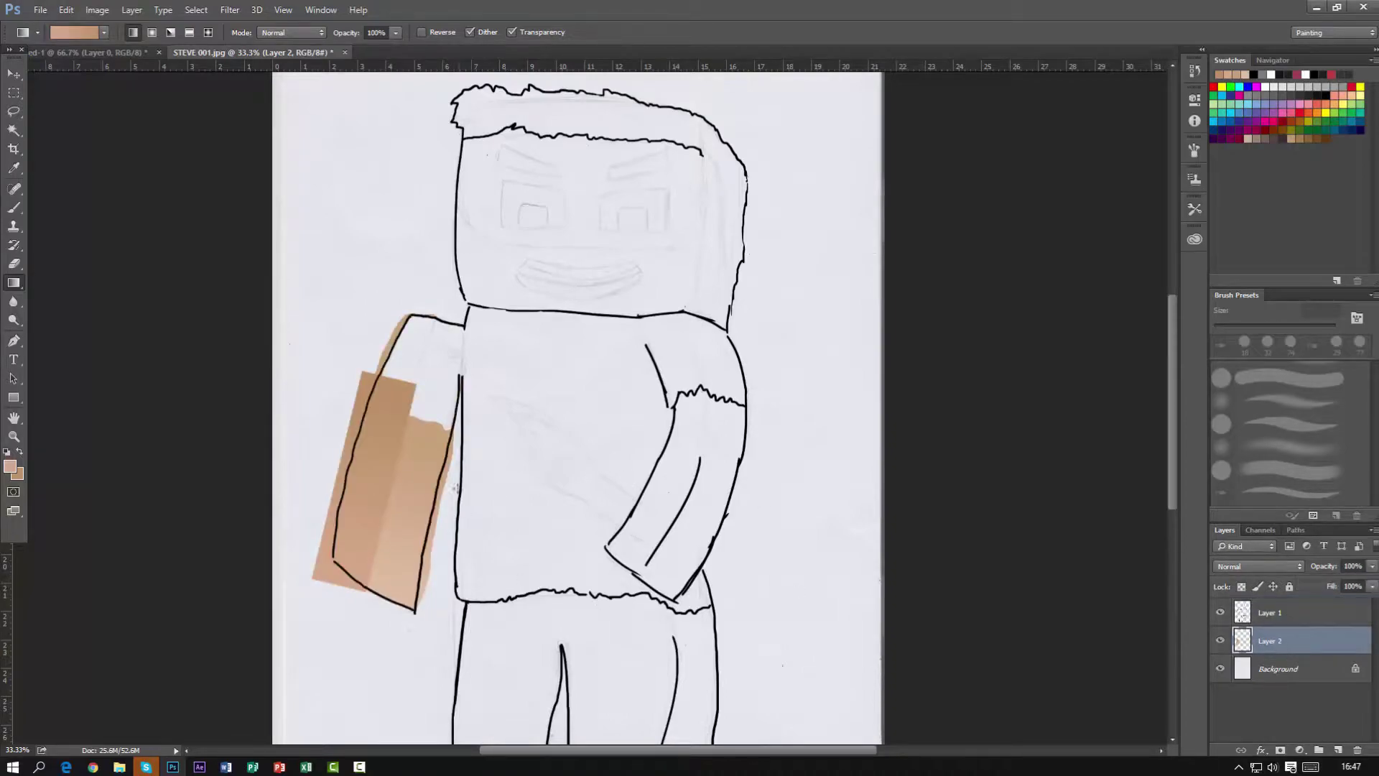
# Erase the skin colour spilling past the left forearm's outer edge and above its sleeve line with a 61 px eraser
pyautogui.click(13, 265)
pyautogui.rightClick(309, 569)
pyautogui.moveTo(309, 569)
pyautogui.mouseDown()
pyautogui.moveTo(359, 597)
pyautogui.moveTo(320, 554)
pyautogui.moveTo(379, 342)
pyautogui.moveTo(404, 328)
pyautogui.moveTo(355, 406)
pyautogui.moveTo(334, 485)
pyautogui.mouseUp()
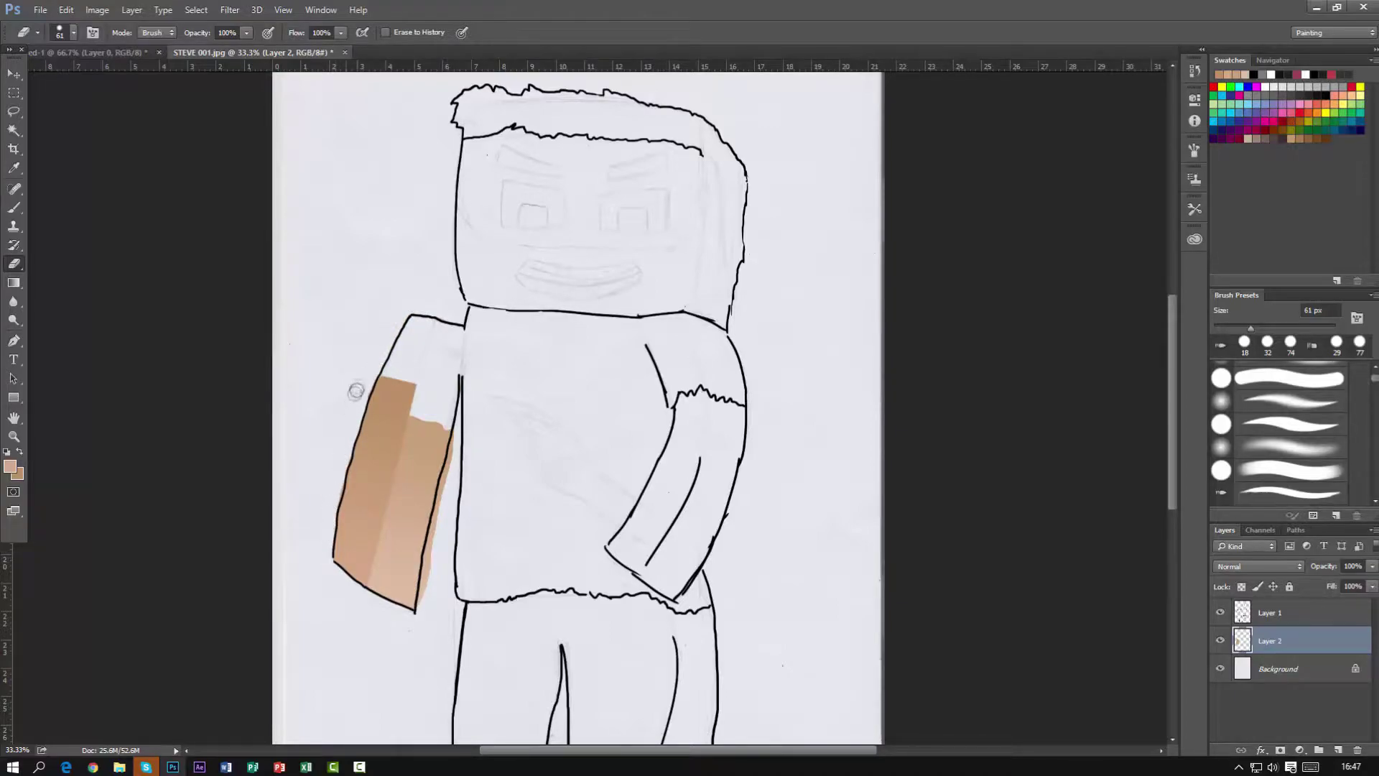
pyautogui.moveTo(412, 408); pyautogui.dragTo(378, 384)
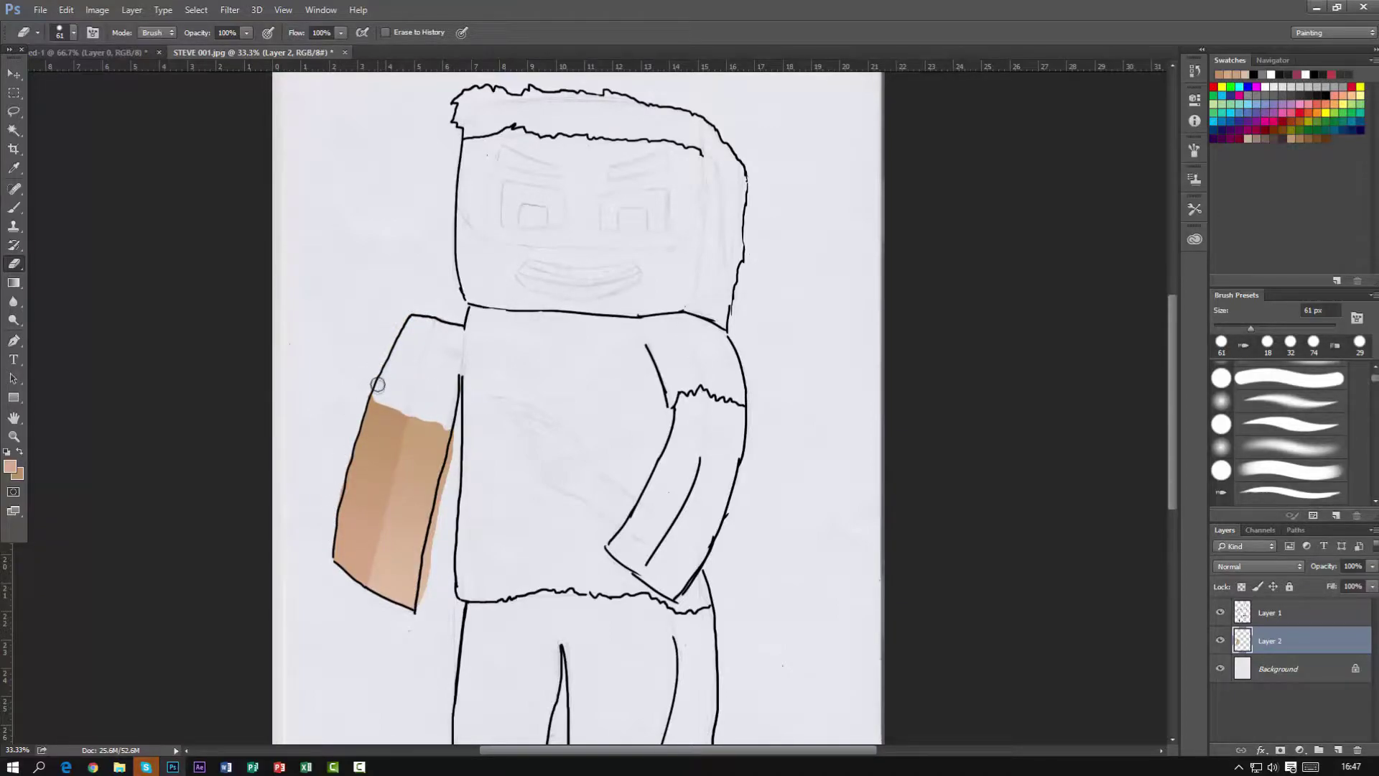
# Lasso the outer half of the bent forearm, fill it with the darker skin gradient and erase the overspill
pyautogui.click(14, 111)
pyautogui.moveTo(706, 395)
pyautogui.mouseDown()
pyautogui.moveTo(698, 479)
pyautogui.moveTo(638, 576)
pyautogui.moveTo(681, 608)
pyautogui.moveTo(730, 535)
pyautogui.moveTo(751, 413)
pyautogui.moveTo(708, 396)
pyautogui.mouseUp()
pyautogui.click(14, 283)
pyautogui.moveTo(660, 585); pyautogui.dragTo(695, 480)
pyautogui.hotkey('ctrl', 'd')
pyautogui.click(14, 263)
pyautogui.moveTo(700, 578)
pyautogui.mouseDown()
pyautogui.moveTo(756, 469)
pyautogui.moveTo(694, 591)
pyautogui.moveTo(714, 568)
pyautogui.mouseUp()
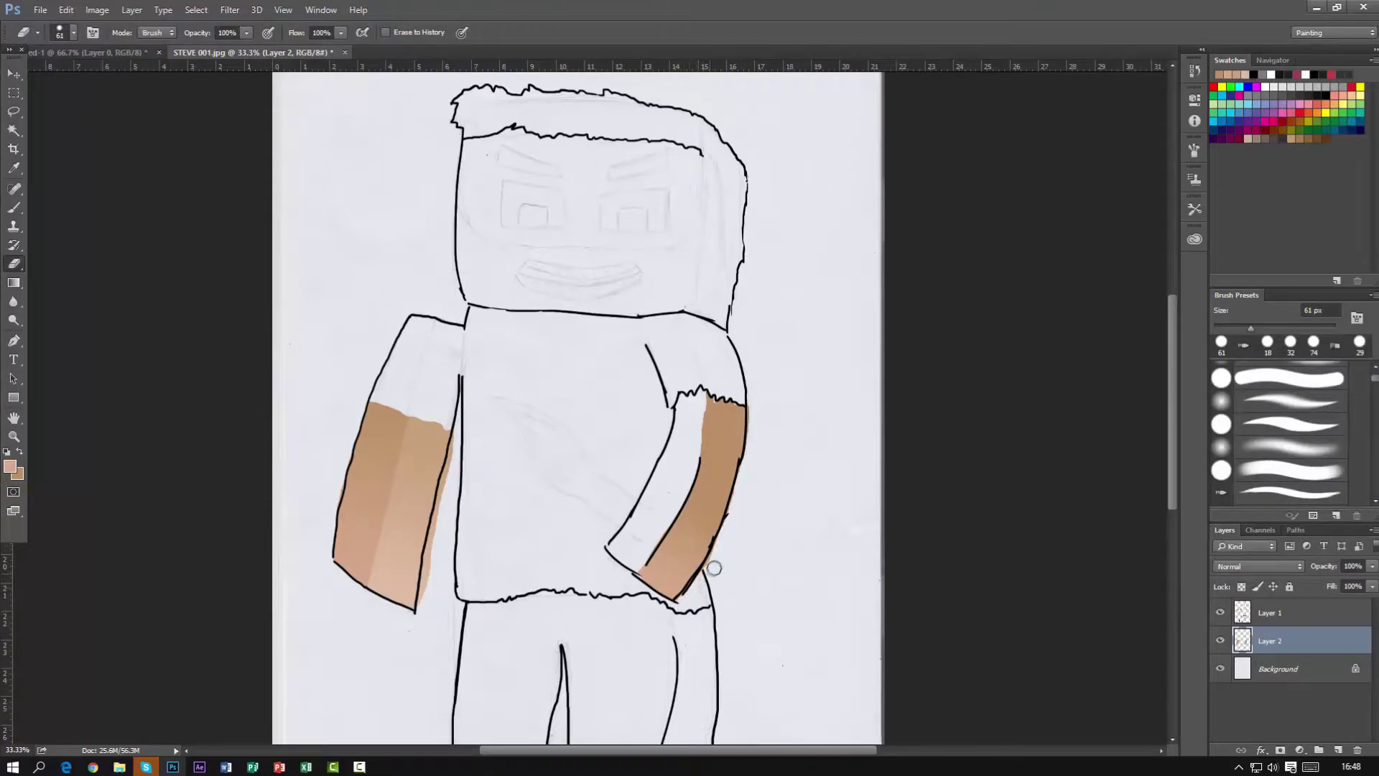
# Lasso the inner half of the bent forearm and fill it with the lighter skin-tone gradient
pyautogui.press('l')
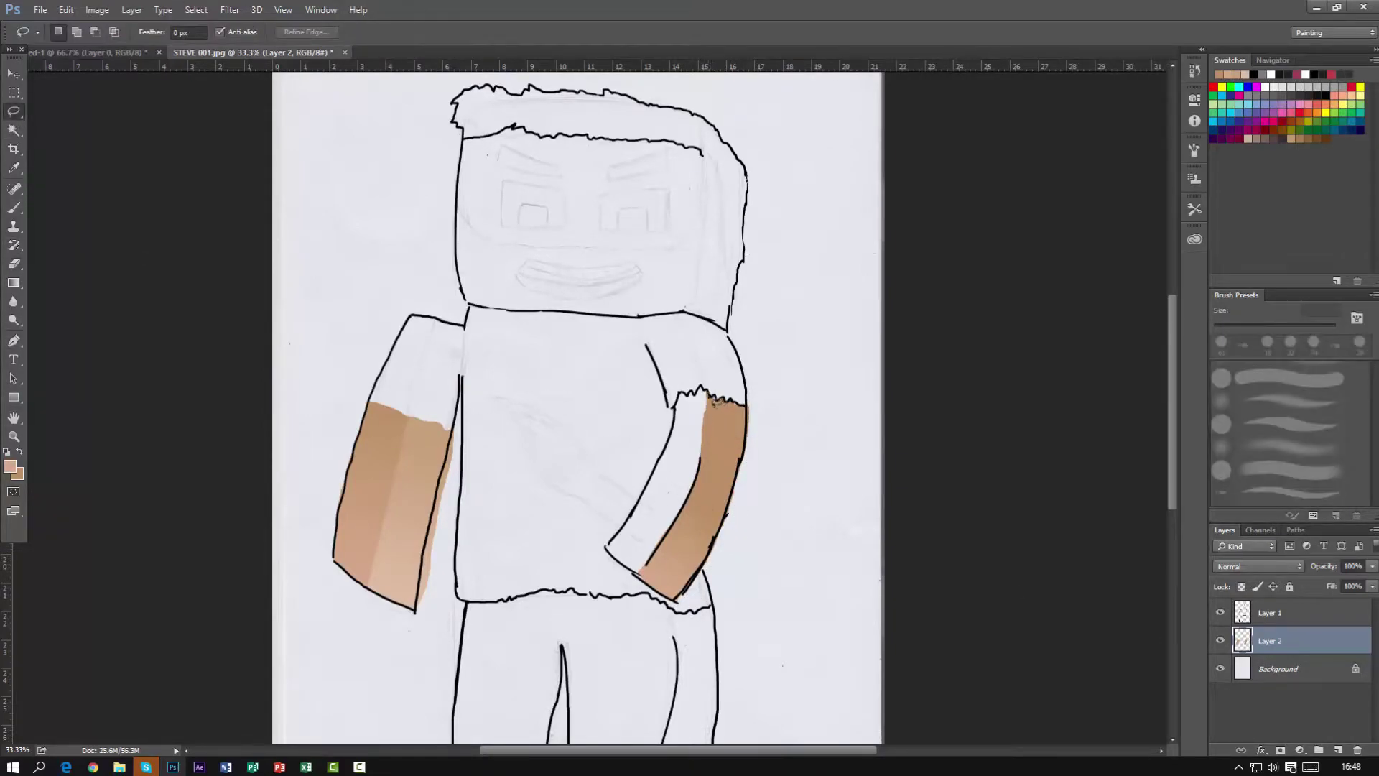
pyautogui.moveTo(630, 531); pyautogui.dragTo(708, 396)
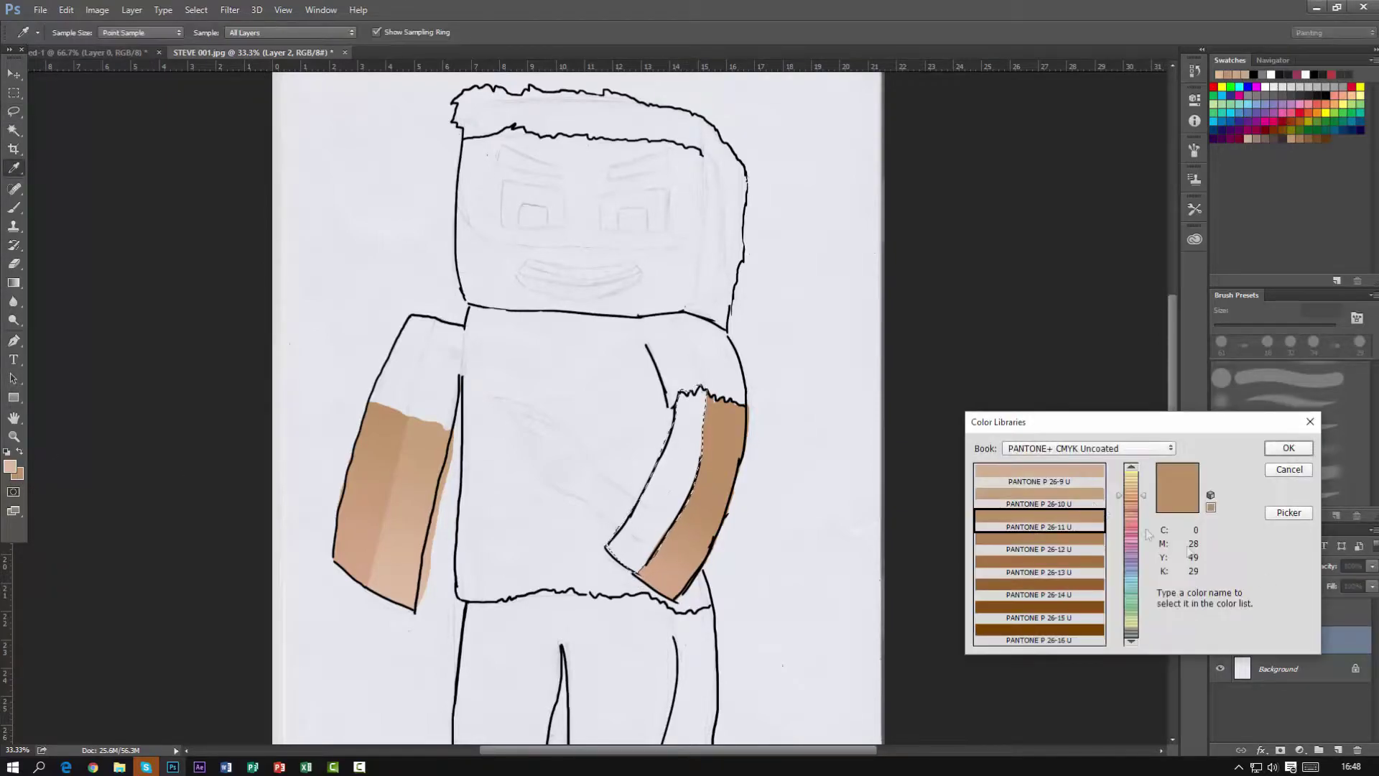
pyautogui.press('g')
pyautogui.moveTo(617, 546); pyautogui.dragTo(754, 479)
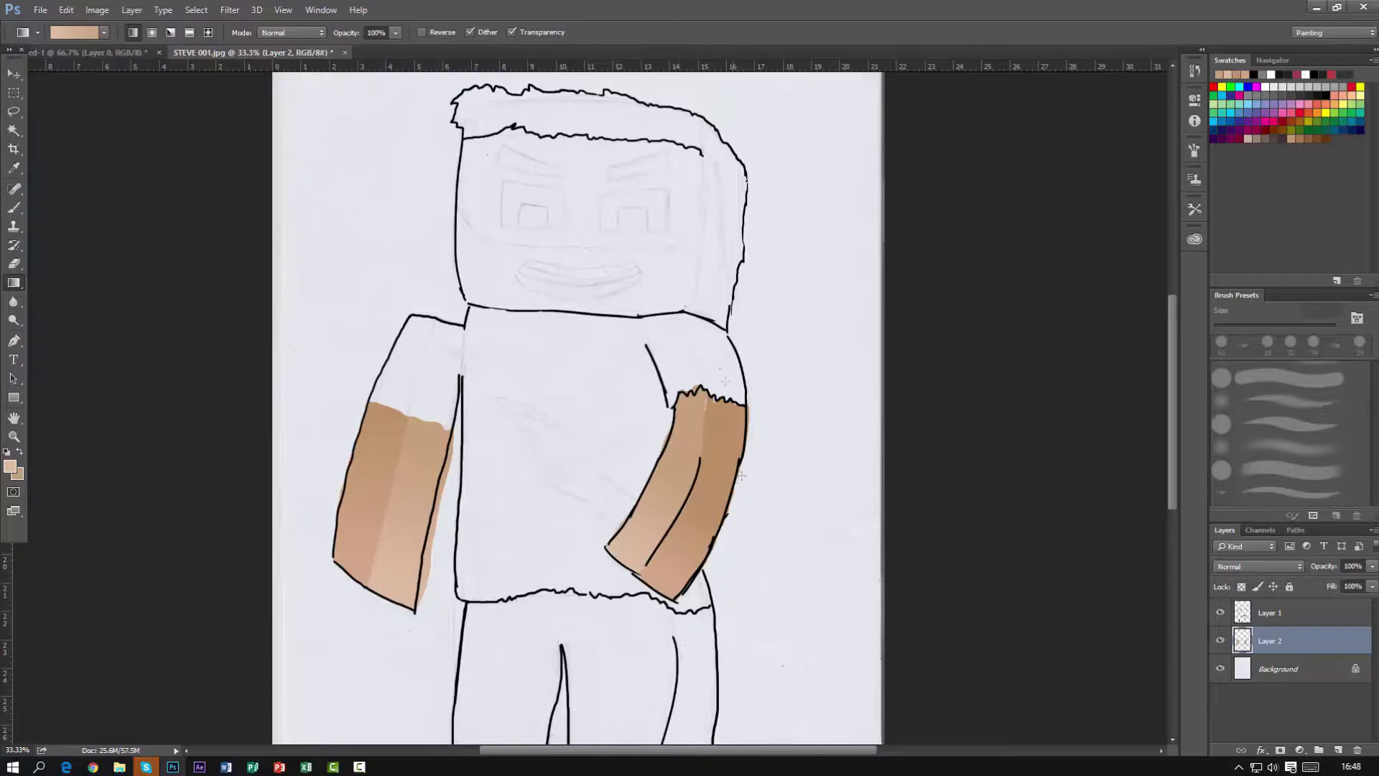
# Reset the colours to black and white and ink a ragged sleeve edge across the left arm on Layer 1
pyautogui.press('b')
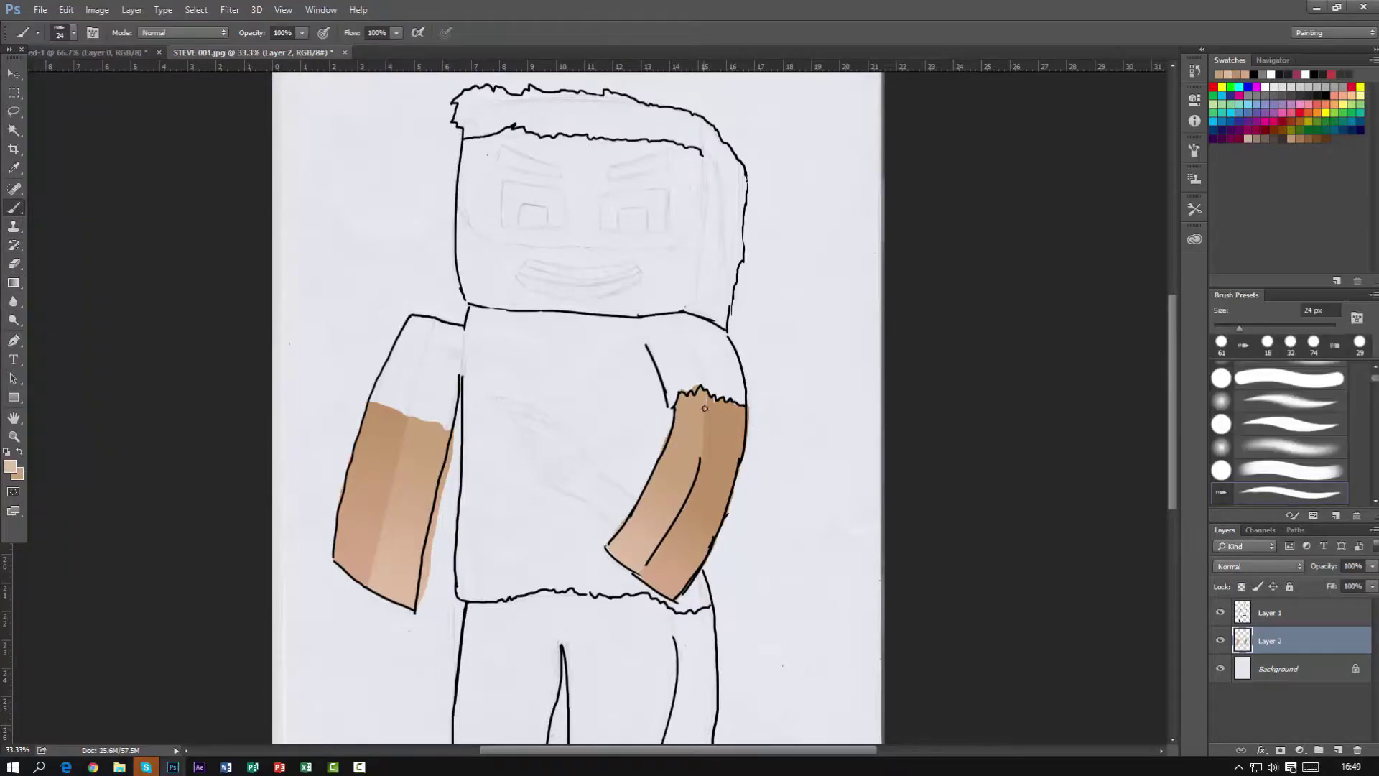
pyautogui.press('d')
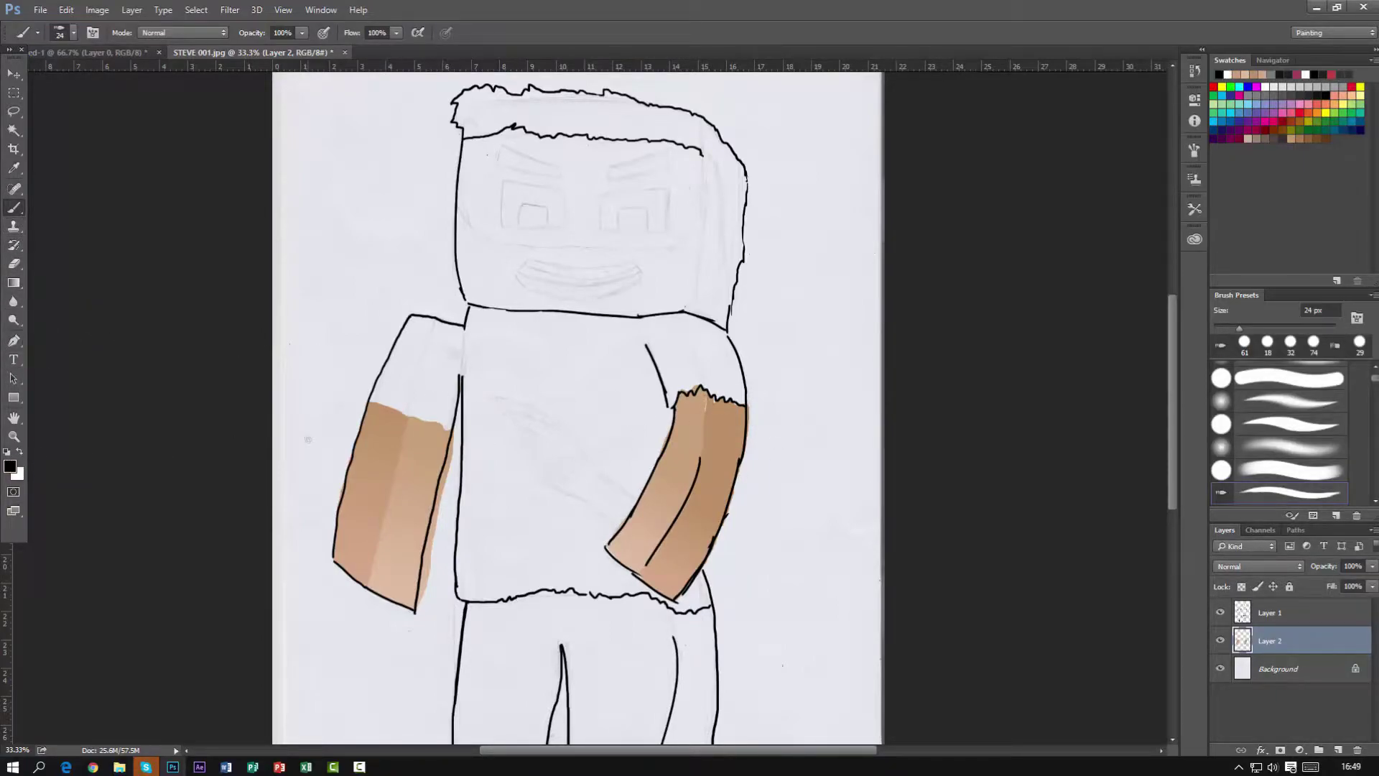
pyautogui.rightClick(438, 455)
pyautogui.press('Escape')
pyautogui.press('e')
pyautogui.moveTo(366, 404); pyautogui.dragTo(449, 429)
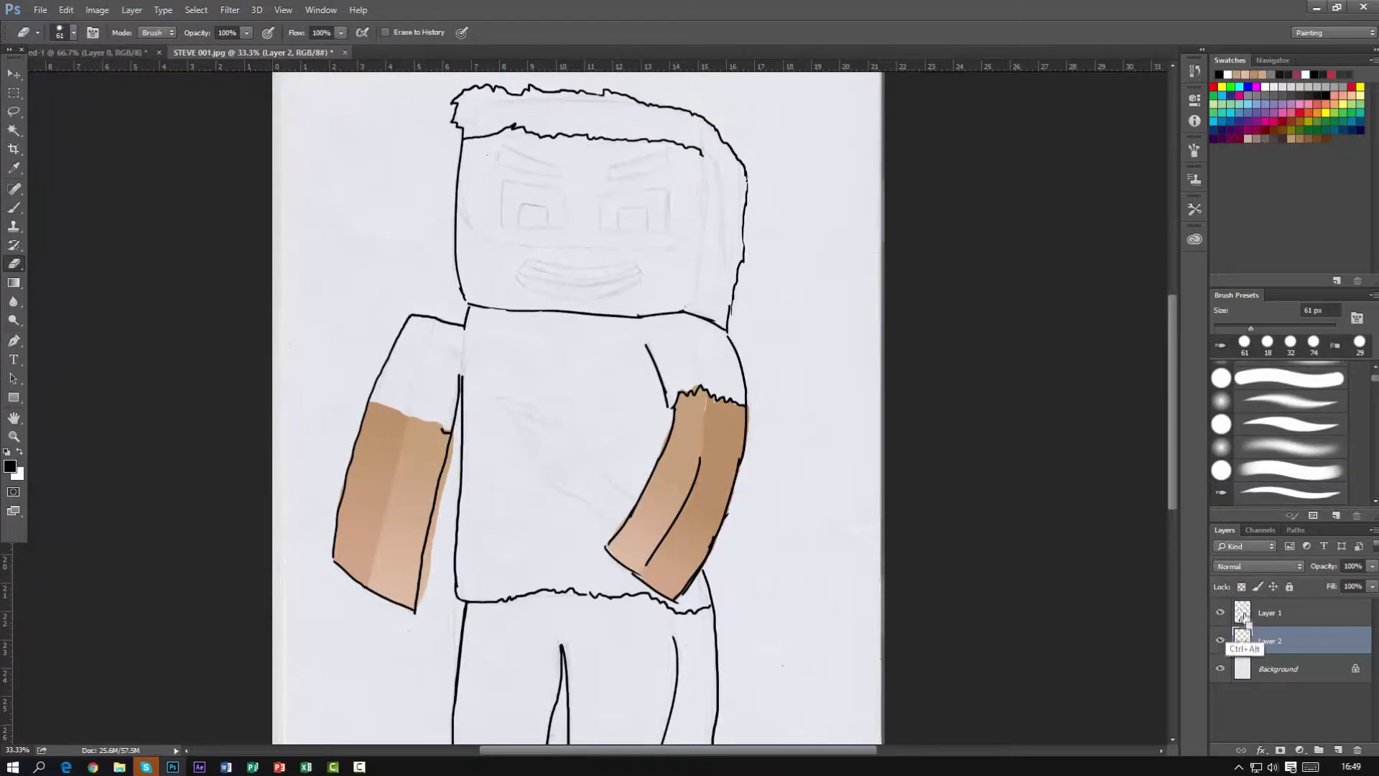
pyautogui.hotkey('alt', ']')
pyautogui.press('b')
pyautogui.rightClick(431, 428)
pyautogui.press('Escape')
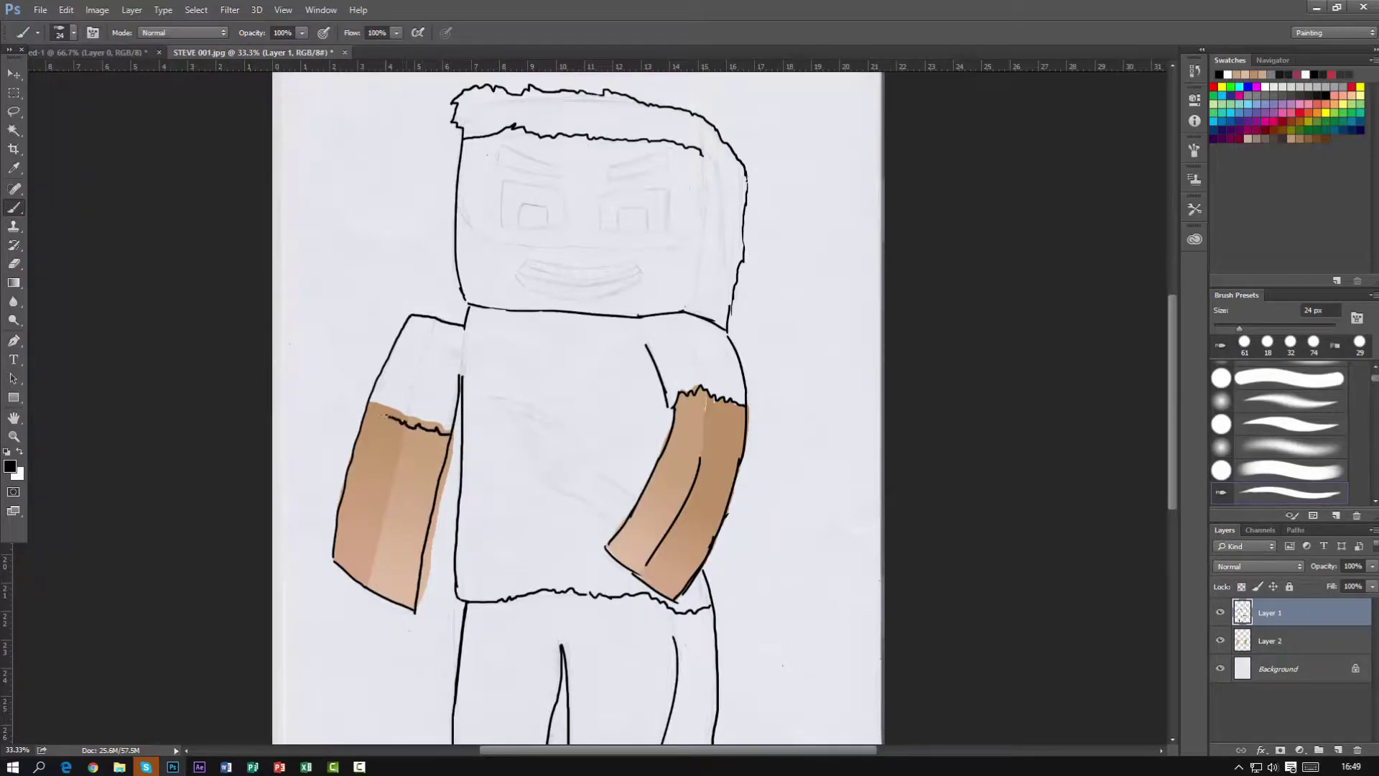
# Erase the skin colour above the left arm's ragged sleeve edge on Layer 2
pyautogui.hotkey('alt', '[')
pyautogui.press('e')
pyautogui.moveTo(431, 421); pyautogui.dragTo(369, 405)
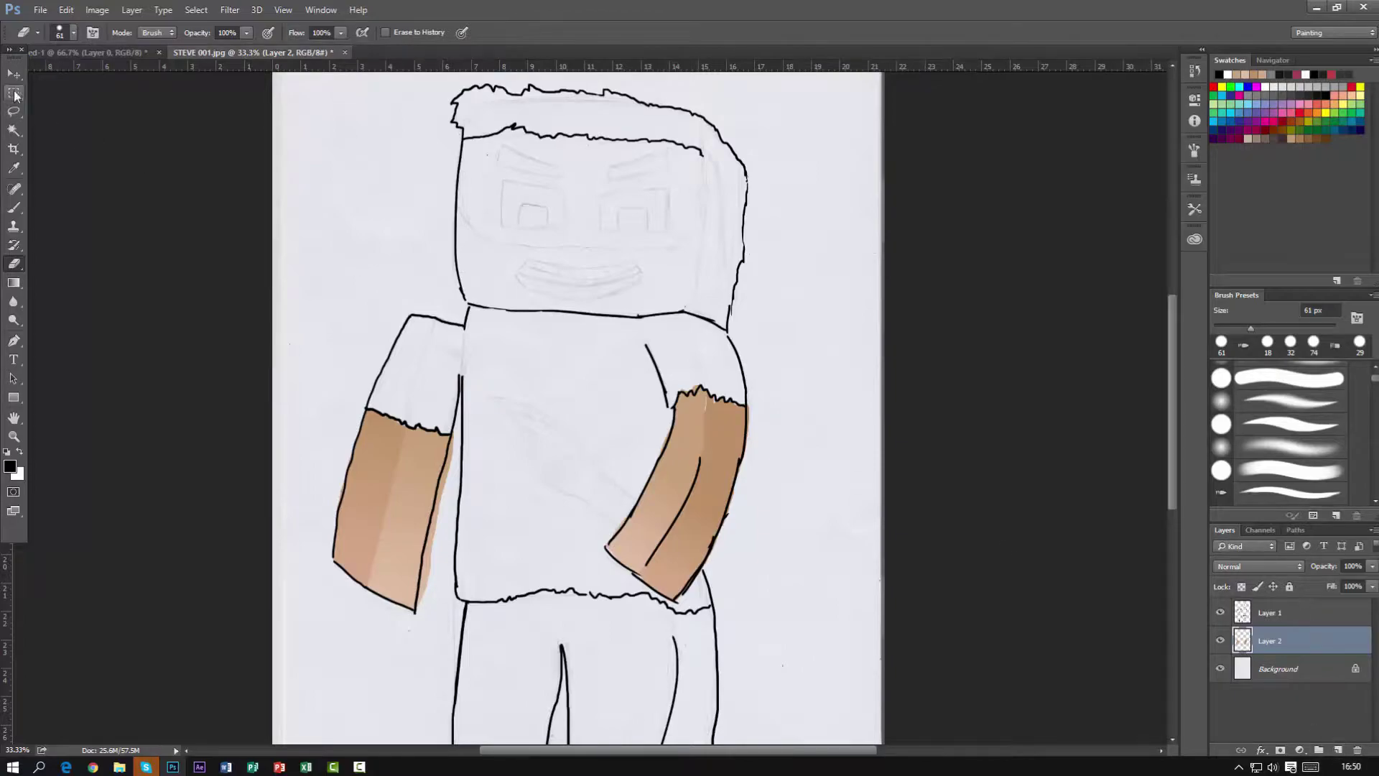
# Lasso the outer strip of the left sleeve and set the foreground colour to teal
pyautogui.click(14, 112)
pyautogui.moveTo(425, 309)
pyautogui.mouseDown()
pyautogui.moveTo(373, 417)
pyautogui.moveTo(424, 368)
pyautogui.moveTo(434, 313)
pyautogui.mouseUp()
pyautogui.click(10, 466)
pyautogui.click(1175, 544)
pyautogui.click(1144, 474)
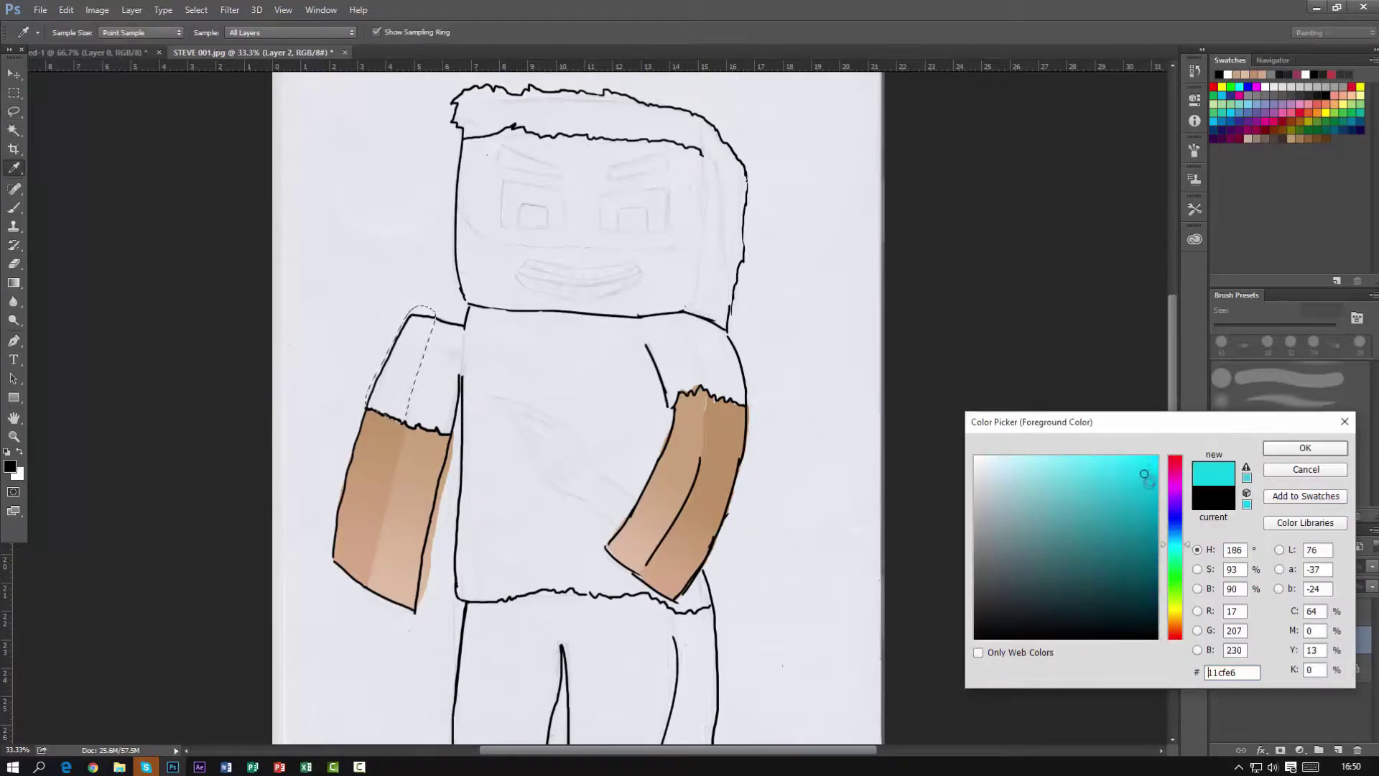
pyautogui.press('Return')
# Set the background colour to #1abfd3, fill the selected left sleeve strip with the teal gradient and deselect
pyautogui.click(17, 473)
pyautogui.click(1135, 487)
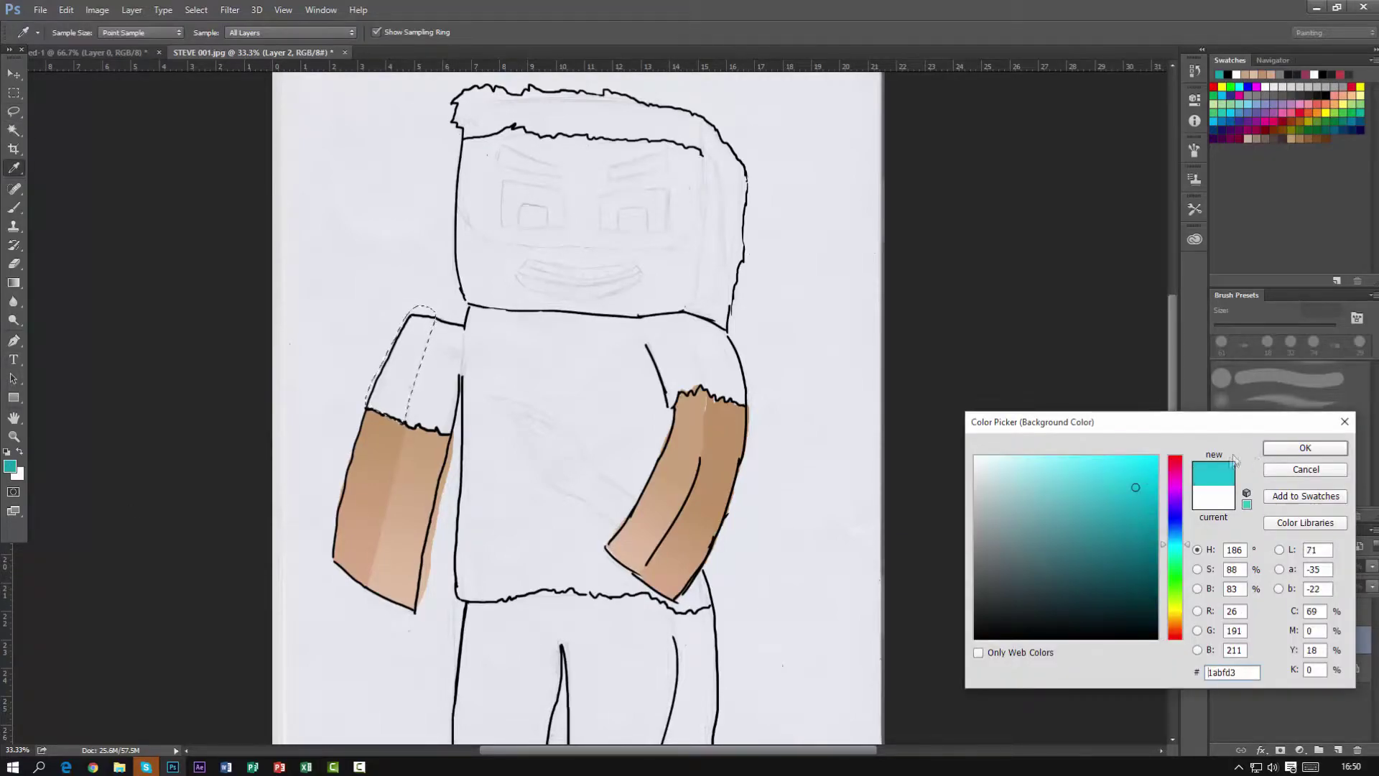
pyautogui.click(1304, 448)
pyautogui.click(14, 283)
pyautogui.moveTo(388, 418); pyautogui.dragTo(437, 323)
pyautogui.hotkey('ctrl', 'd')
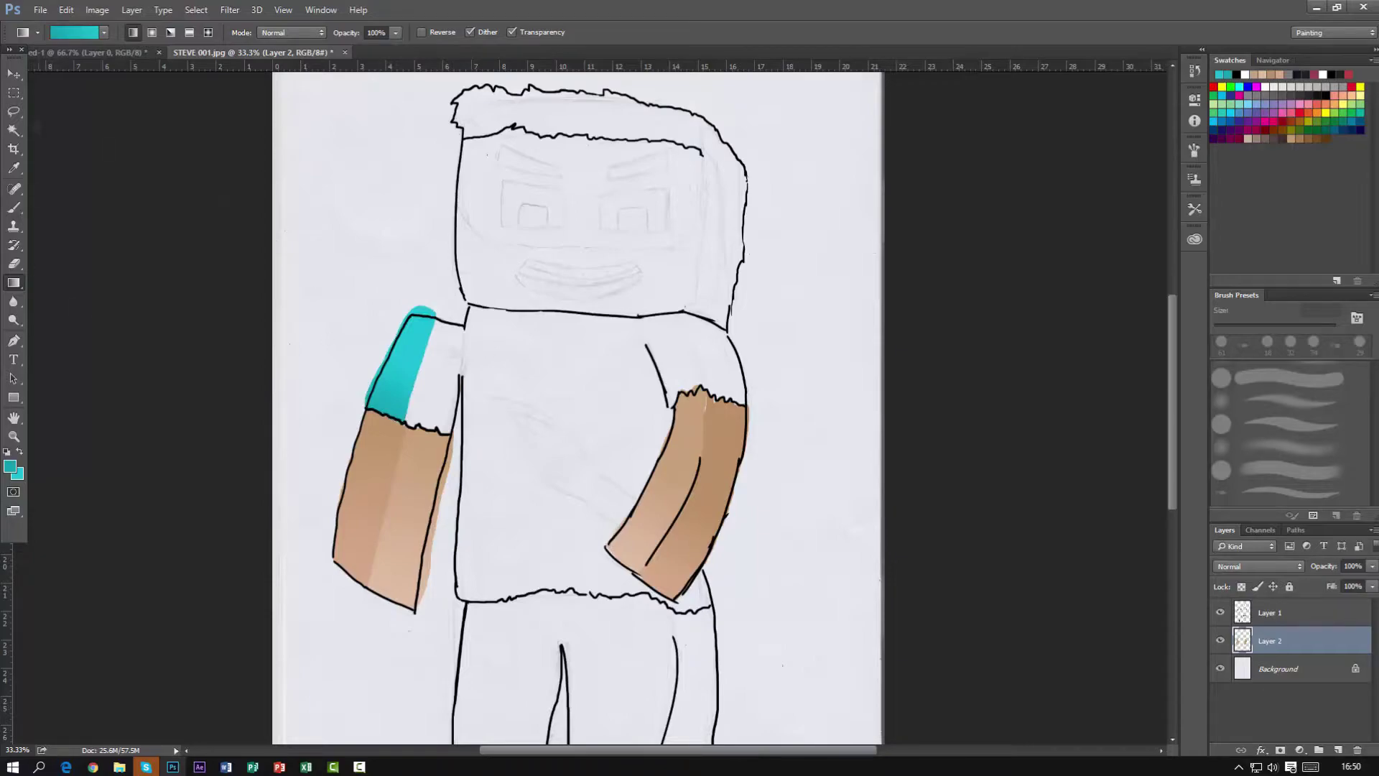
# Lasso the outer strip of the right sleeve, fill it with the teal gradient, and erase the teal overspill around the left sleeve
pyautogui.press('l')
pyautogui.moveTo(746, 411)
pyautogui.mouseDown()
pyautogui.moveTo(724, 329)
pyautogui.moveTo(675, 313)
pyautogui.moveTo(712, 348)
pyautogui.moveTo(708, 327)
pyautogui.mouseUp()
pyautogui.click(13, 283)
pyautogui.hotkey('ctrl', 'd')
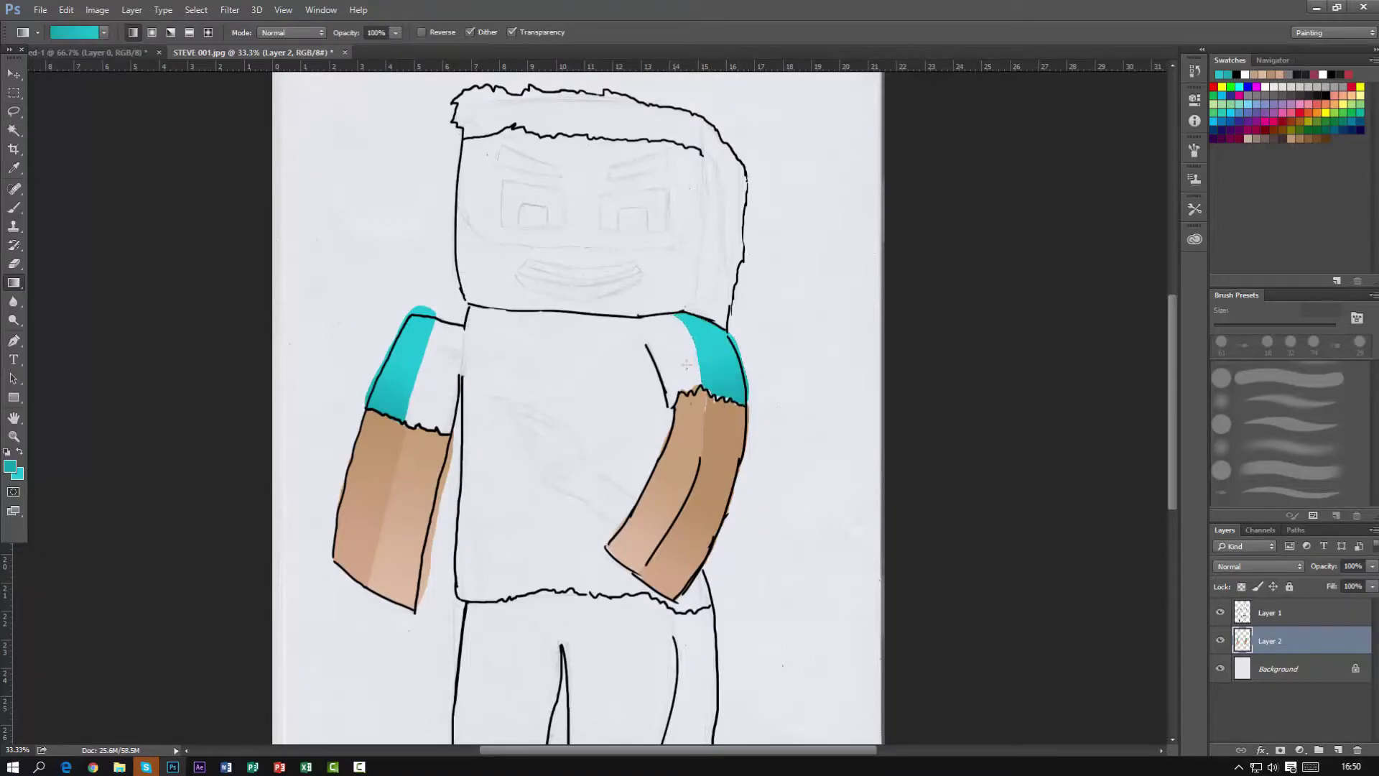
pyautogui.press('e')
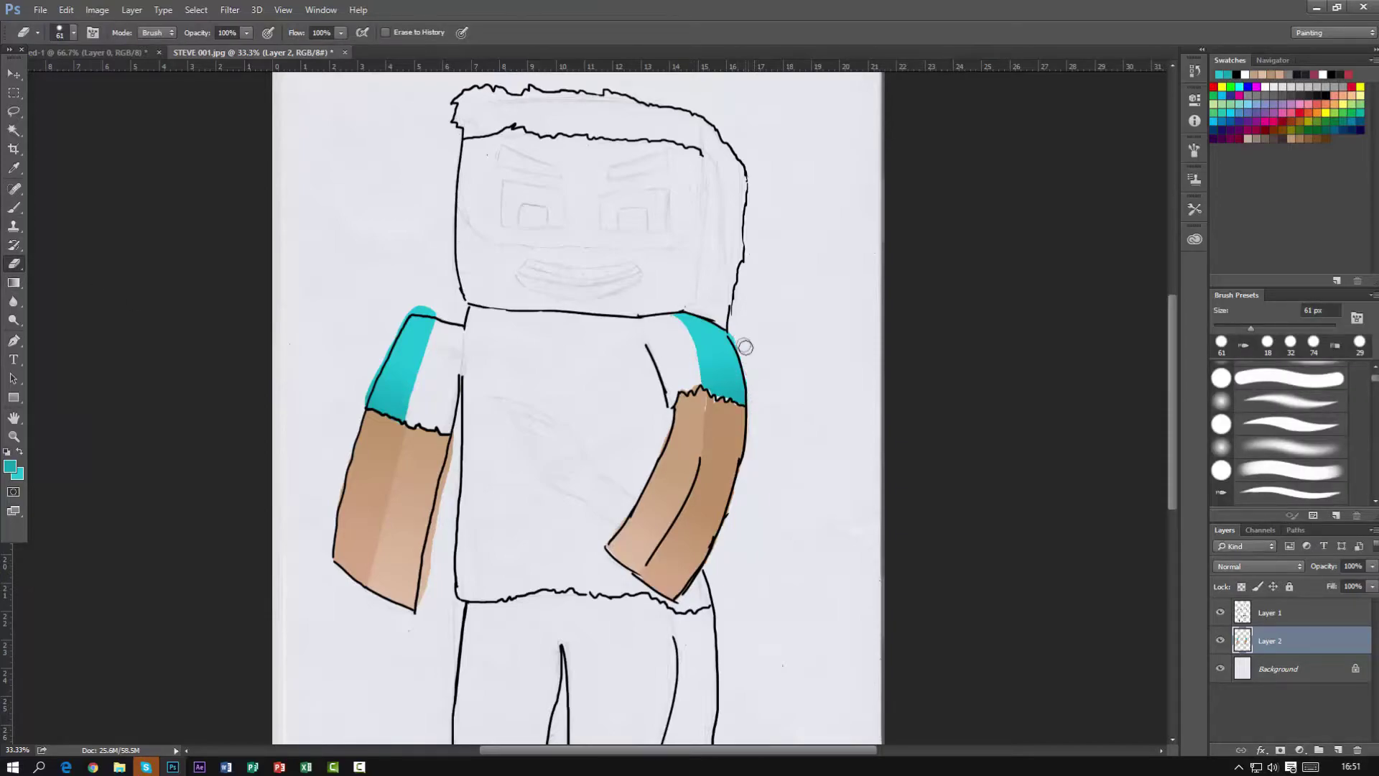
pyautogui.moveTo(443, 309)
pyautogui.mouseDown()
pyautogui.moveTo(415, 308)
pyautogui.moveTo(365, 386)
pyautogui.mouseUp()
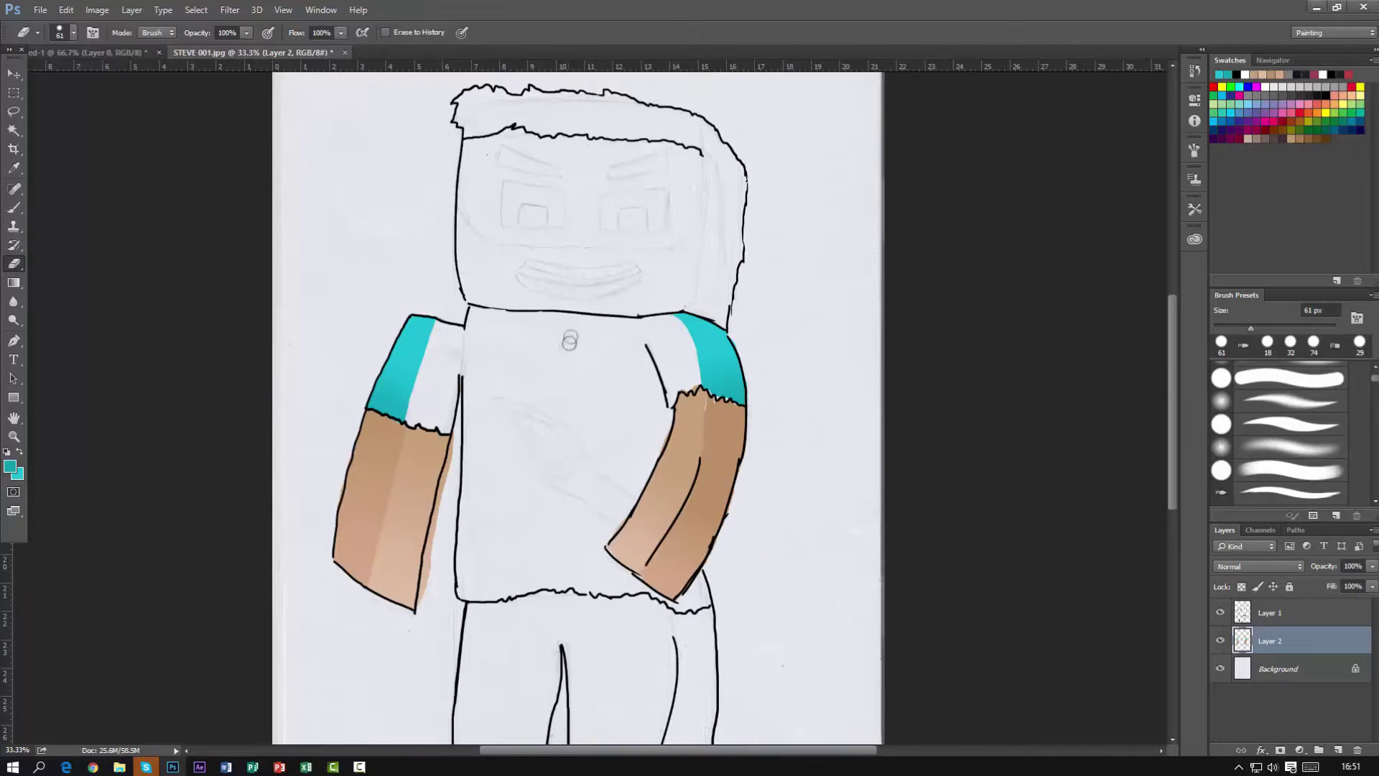
# Lasso the shirt's torso together with the uncoloured inner sleeves and add a new layer above Layer 2
pyautogui.press('l')
pyautogui.moveTo(430, 348); pyautogui.dragTo(426, 366)
pyautogui.click(378, 347)
pyautogui.moveTo(436, 319); pyautogui.dragTo(421, 367)
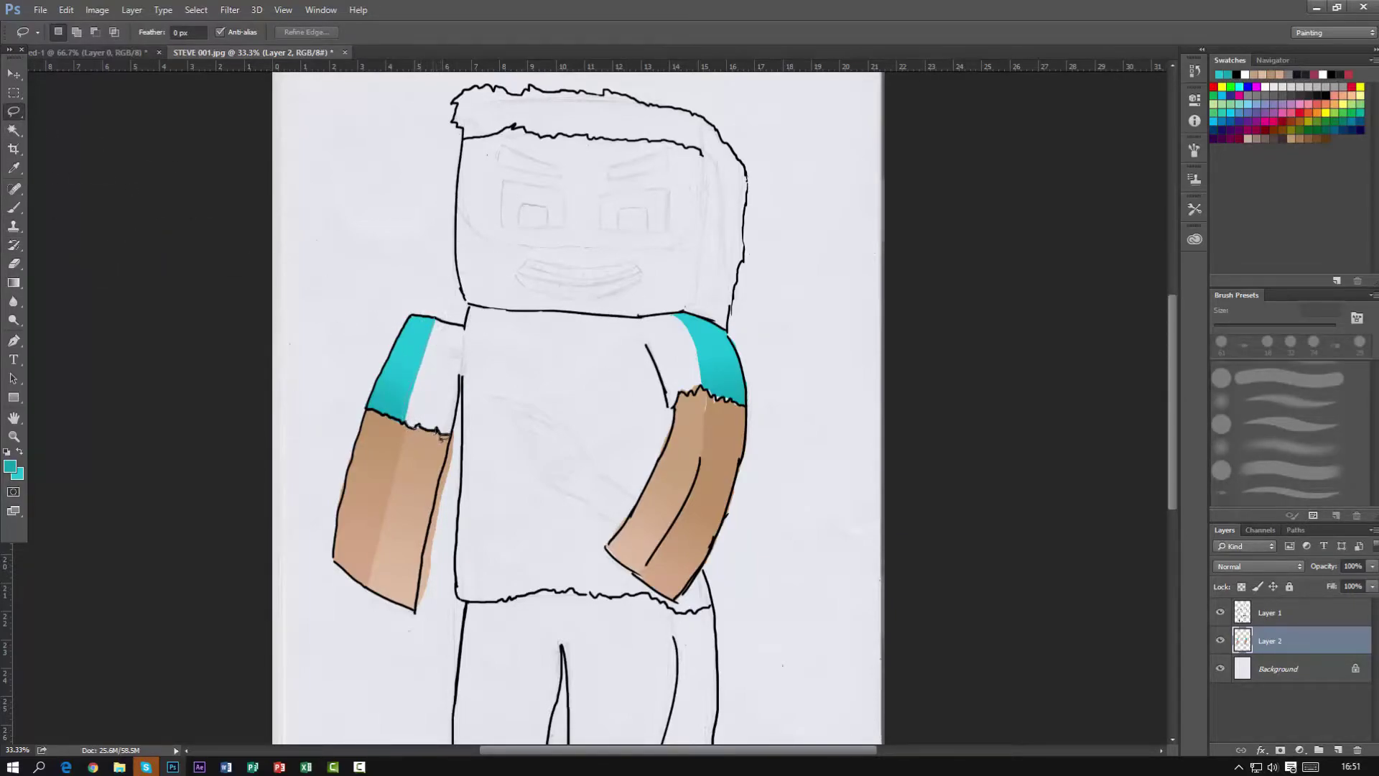
pyautogui.moveTo(467, 477); pyautogui.dragTo(461, 572)
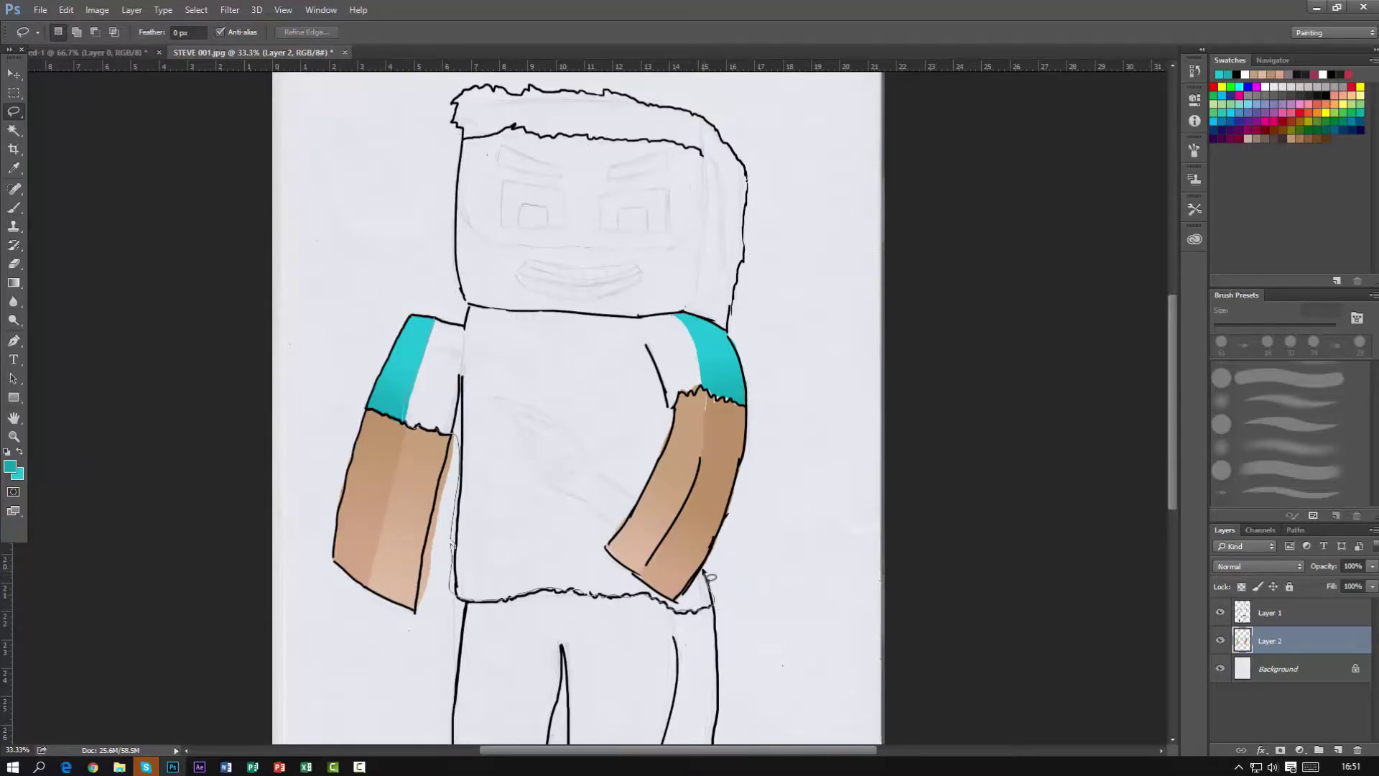
pyautogui.moveTo(651, 321)
pyautogui.mouseDown()
pyautogui.moveTo(494, 301)
pyautogui.moveTo(435, 320)
pyautogui.mouseUp()
pyautogui.click(1337, 750)
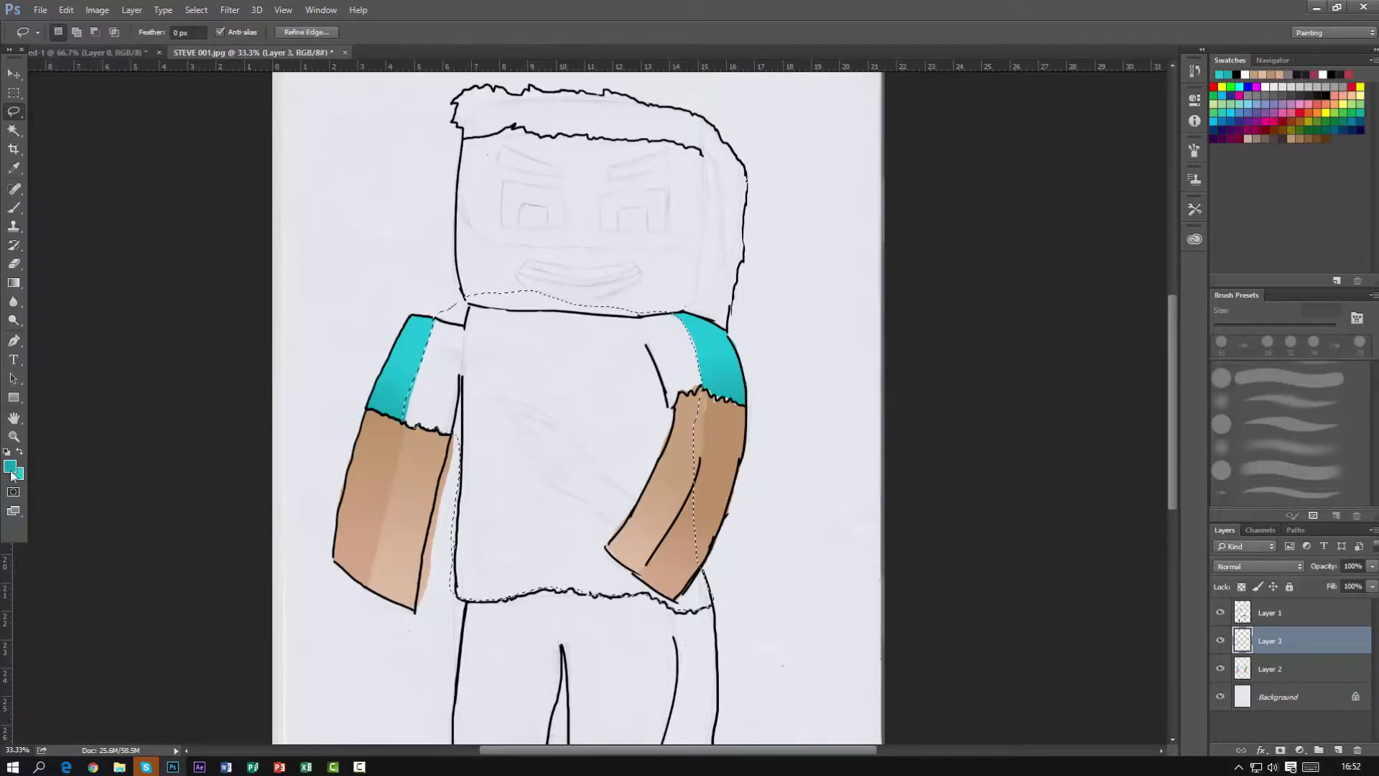
# Try filling the selected shirt with a vertical gradient from a pale PANTONE+ CMYK Uncoated teal to cyan
pyautogui.click(10, 467)
pyautogui.click(1304, 523)
pyautogui.click(1062, 544)
pyautogui.click(1288, 448)
pyautogui.click(10, 467)
pyautogui.click(1056, 497)
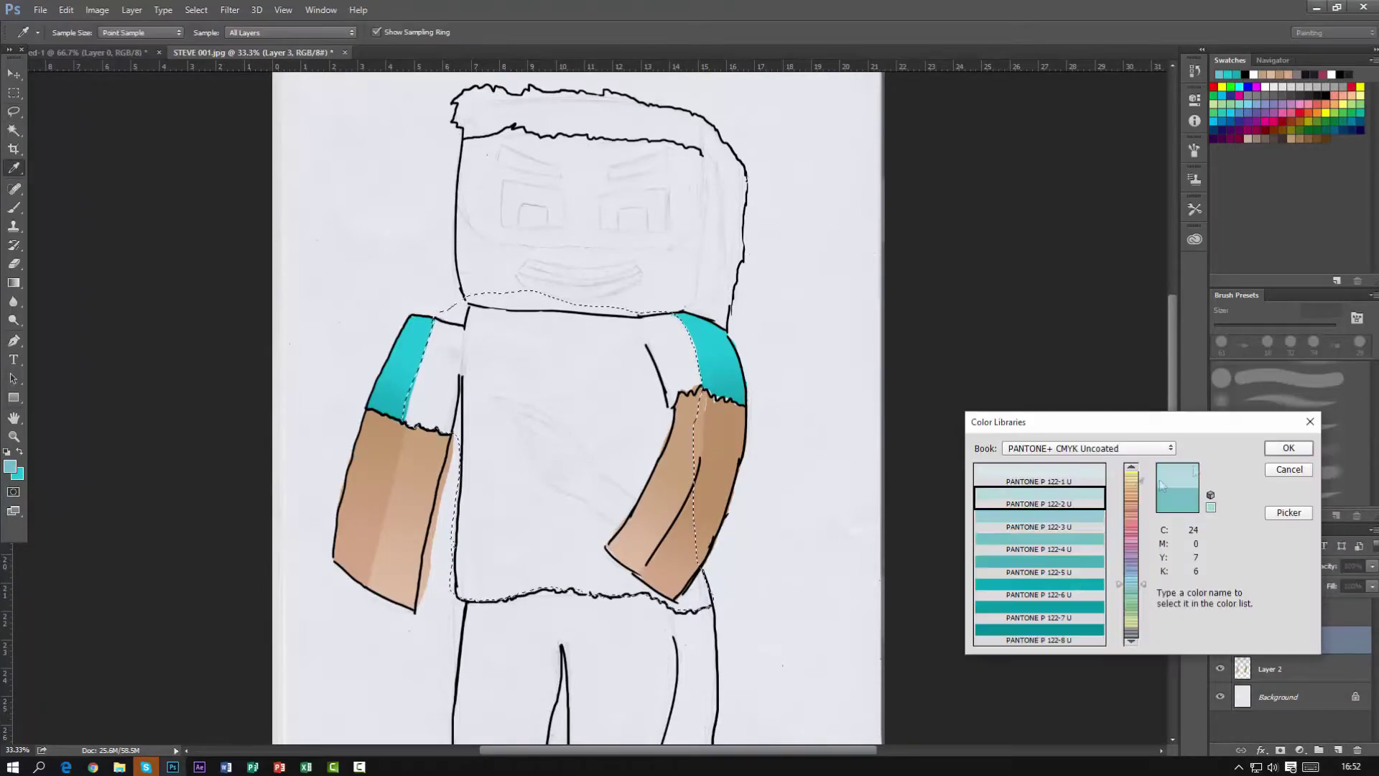
pyautogui.click(1289, 449)
pyautogui.click(11, 467)
pyautogui.click(1056, 518)
pyautogui.click(1268, 449)
pyautogui.press('g')
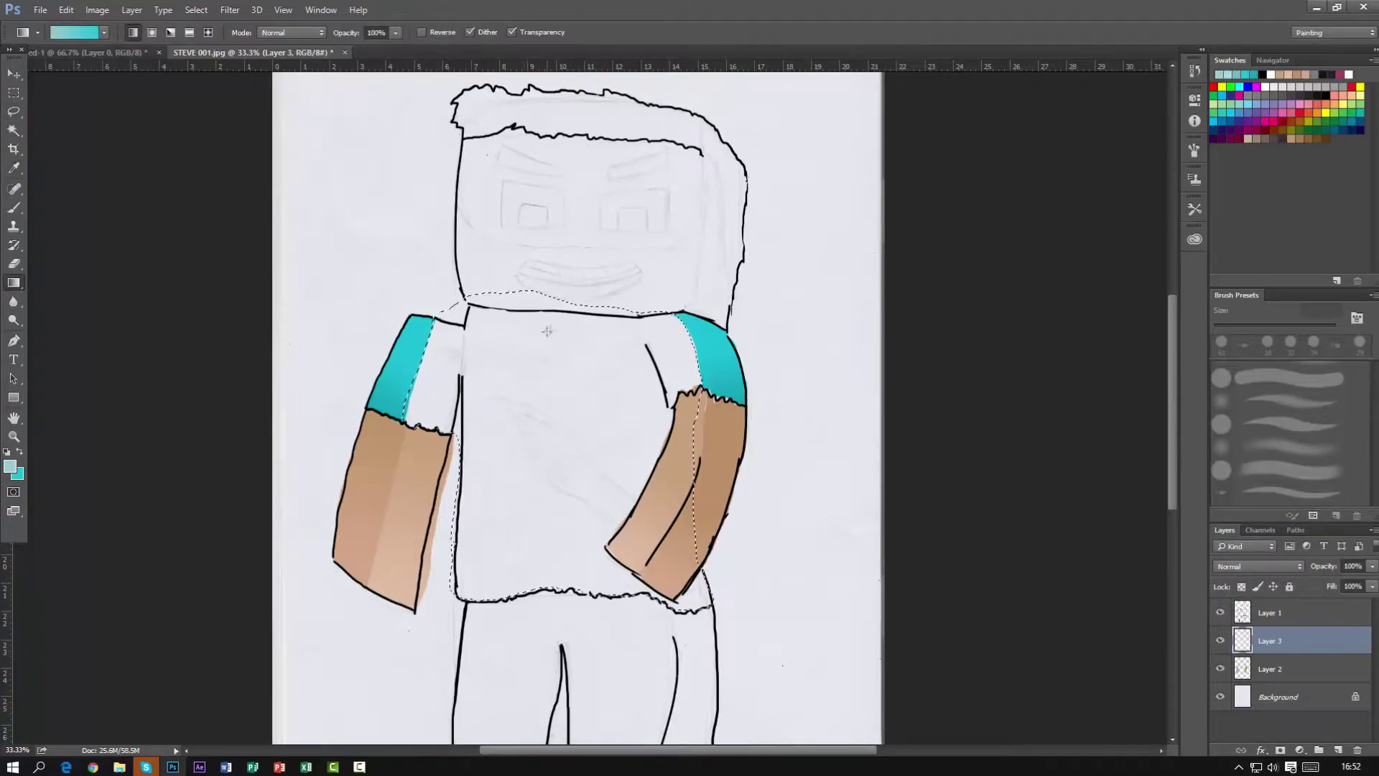
pyautogui.moveTo(589, 305); pyautogui.dragTo(596, 581)
pyautogui.hotkey('ctrl', 'd')
# Set the foreground to PANTONE P 121-13 U, undo the shirt fill and try the gradient from the hem upwards
pyautogui.click(10, 467)
pyautogui.click(1056, 566)
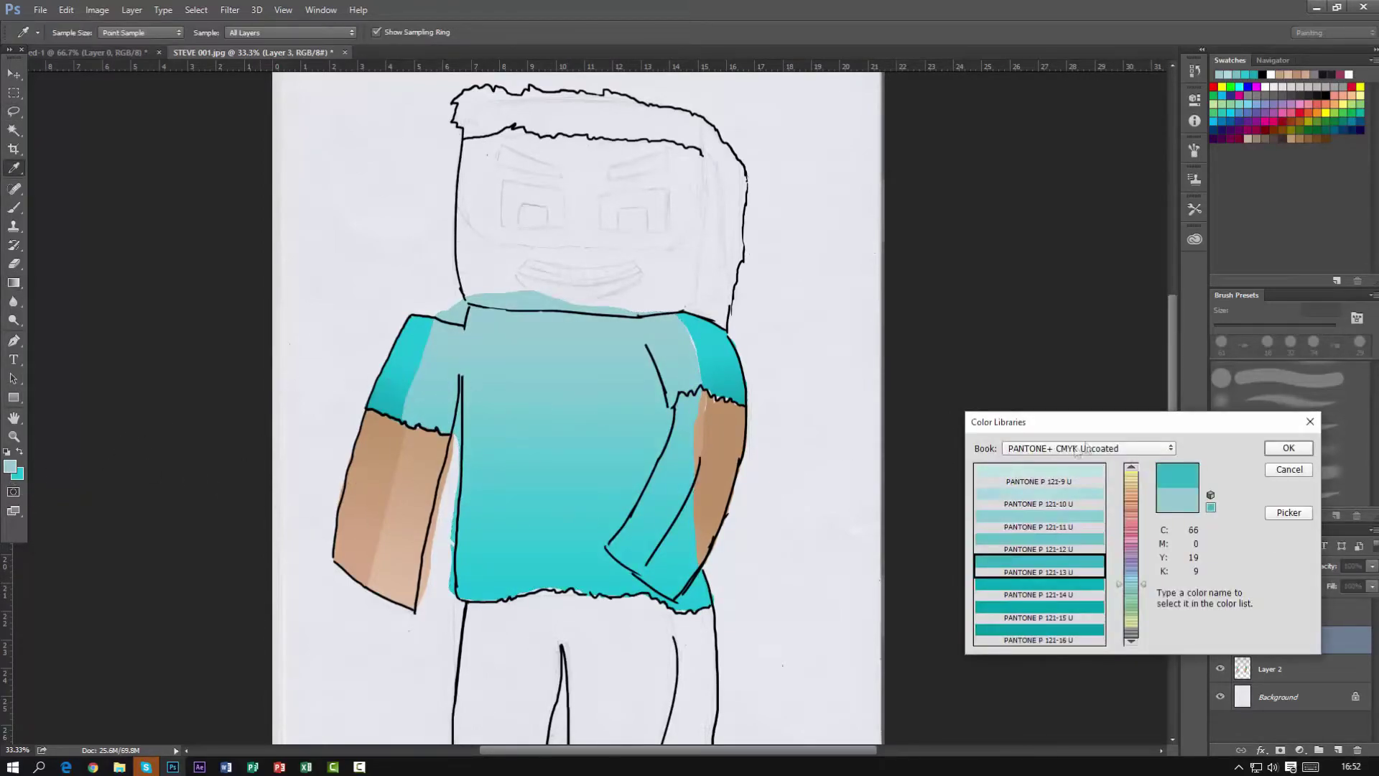
pyautogui.click(1288, 449)
pyautogui.hotkey('ctrl', 'alt', 'z')
pyautogui.hotkey('ctrl', 'alt', 'z')
pyautogui.moveTo(603, 592); pyautogui.dragTo(607, 423)
pyautogui.hotkey('ctrl', 'd')
pyautogui.hotkey('ctrl', 'z')
# Adjust the gradient to a lighter and a deeper teal, fill the selected shirt from the hem upwards and deselect
pyautogui.click(17, 472)
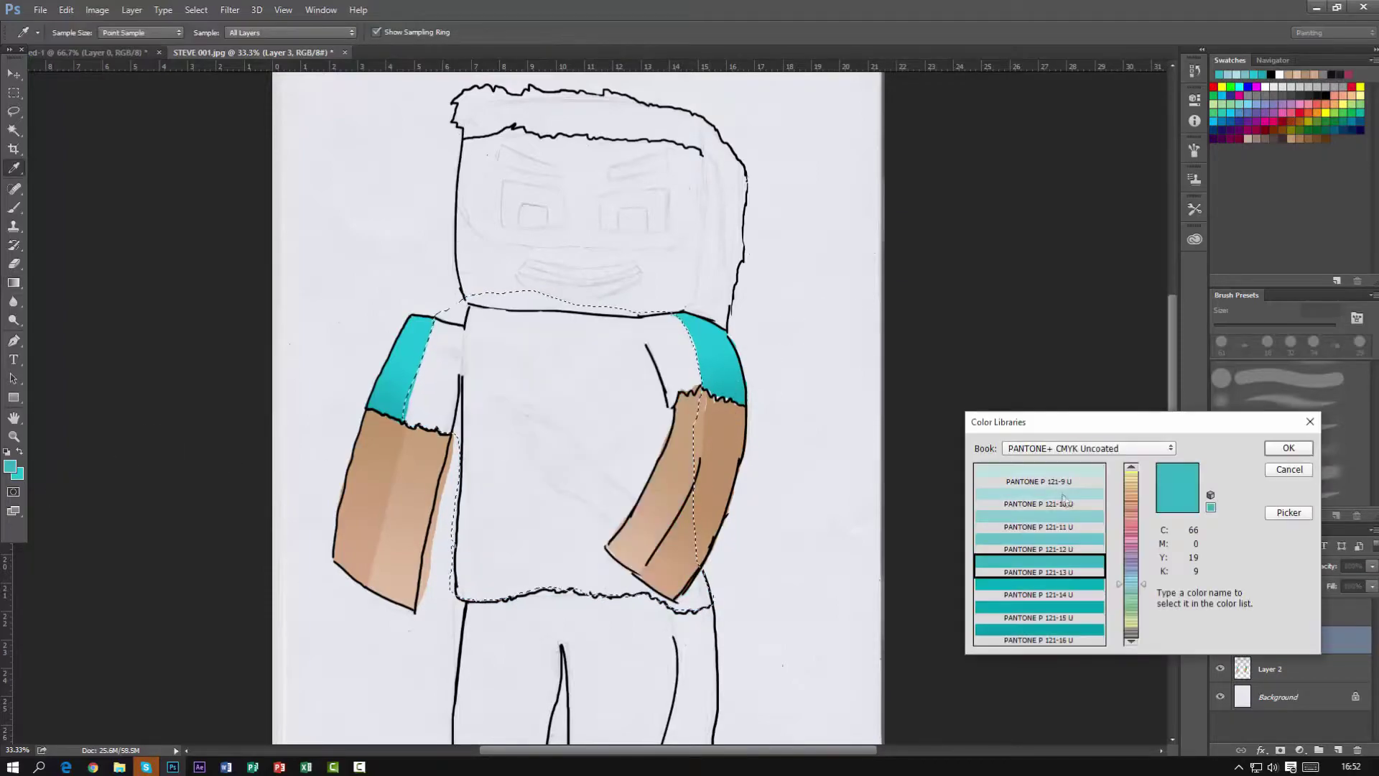
pyautogui.click(1286, 447)
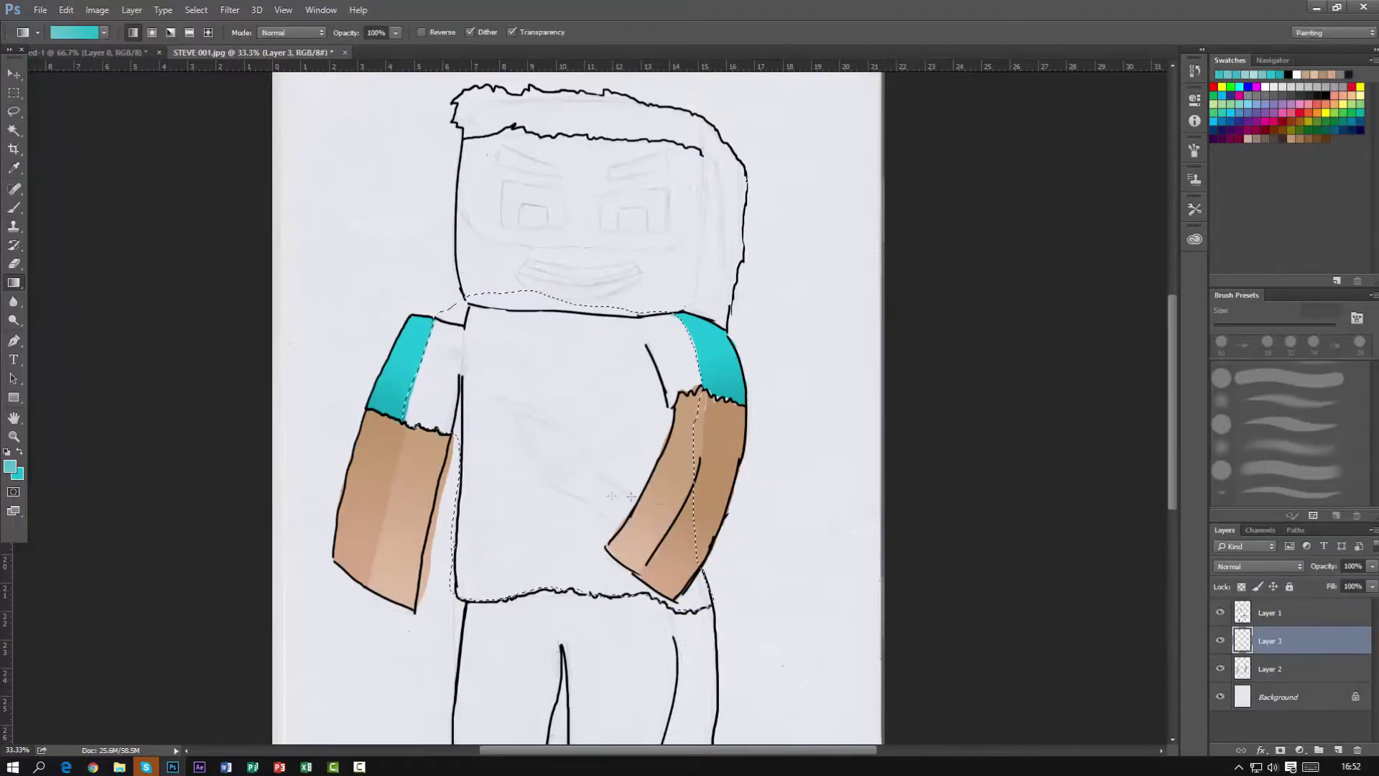
pyautogui.moveTo(565, 622); pyautogui.dragTo(567, 464)
pyautogui.hotkey('ctrl', 'd')
# Move Layer 3 below Layer 2 and erase the teal overspill around the neckline and the torso's left edge, reducing the eraser to 30 px
pyautogui.moveTo(1270, 640); pyautogui.dragTo(1285, 678)
pyautogui.press('e')
pyautogui.moveTo(431, 298)
pyautogui.mouseDown()
pyautogui.moveTo(445, 313)
pyautogui.moveTo(476, 294)
pyautogui.moveTo(616, 299)
pyautogui.moveTo(498, 298)
pyautogui.moveTo(510, 303)
pyautogui.mouseUp()
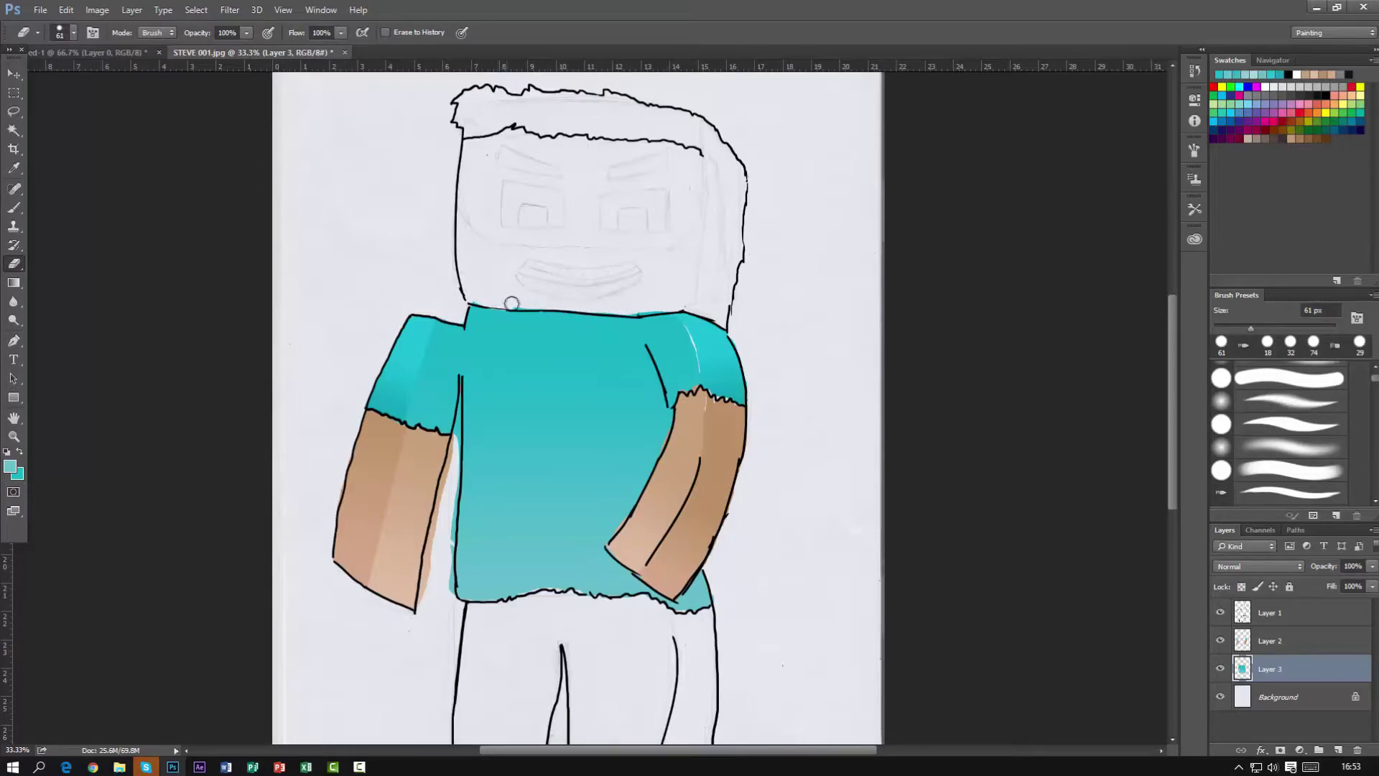
pyautogui.moveTo(446, 596); pyautogui.dragTo(454, 467)
pyautogui.rightClick(446, 505)
pyautogui.write('30')
pyautogui.press('Return')
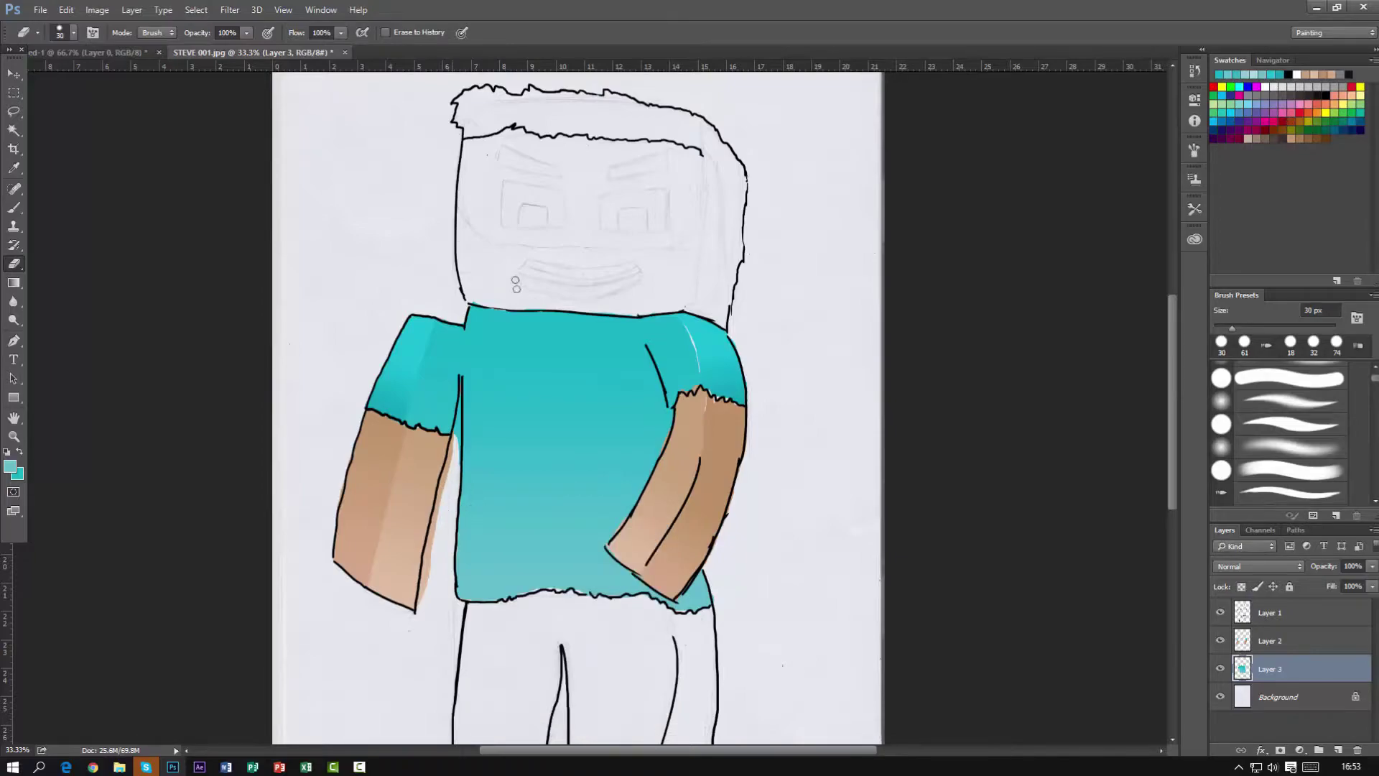
# Set the eraser to 7 px and erase the skin-colour overspill along the left arm's inner edge on Layer 2
pyautogui.rightClick(455, 436)
pyautogui.write('7')
pyautogui.press('Return')
pyautogui.hotkey('ctrl', '+')
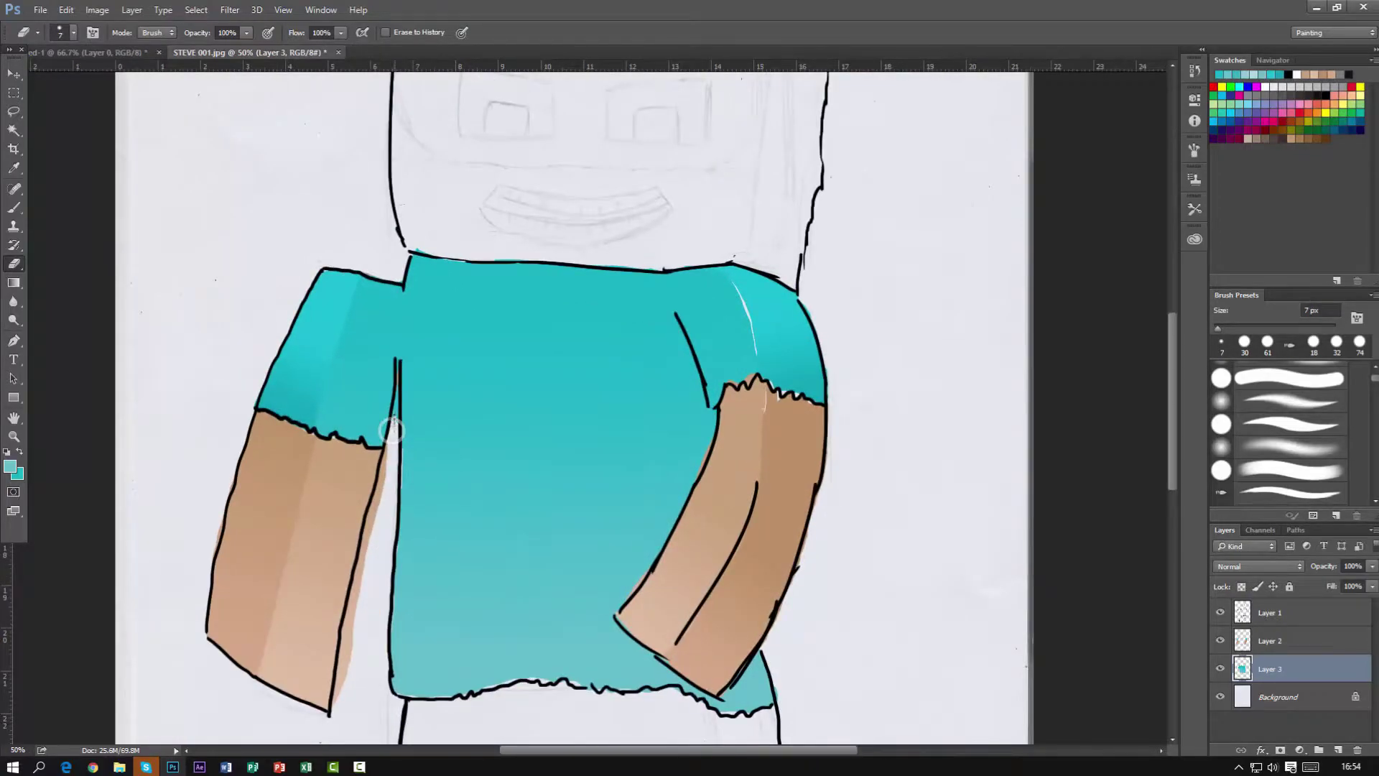
pyautogui.click(1270, 641)
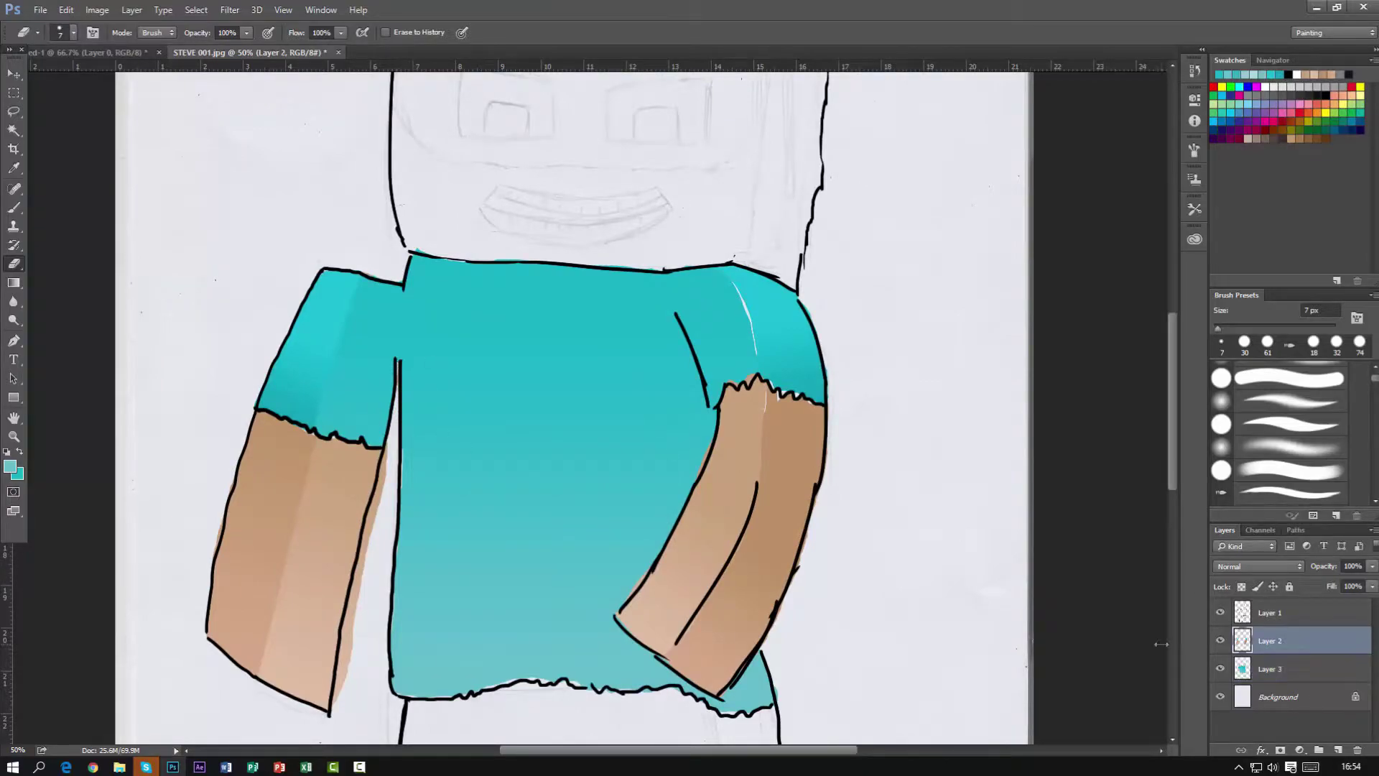
pyautogui.moveTo(346, 632); pyautogui.dragTo(363, 560)
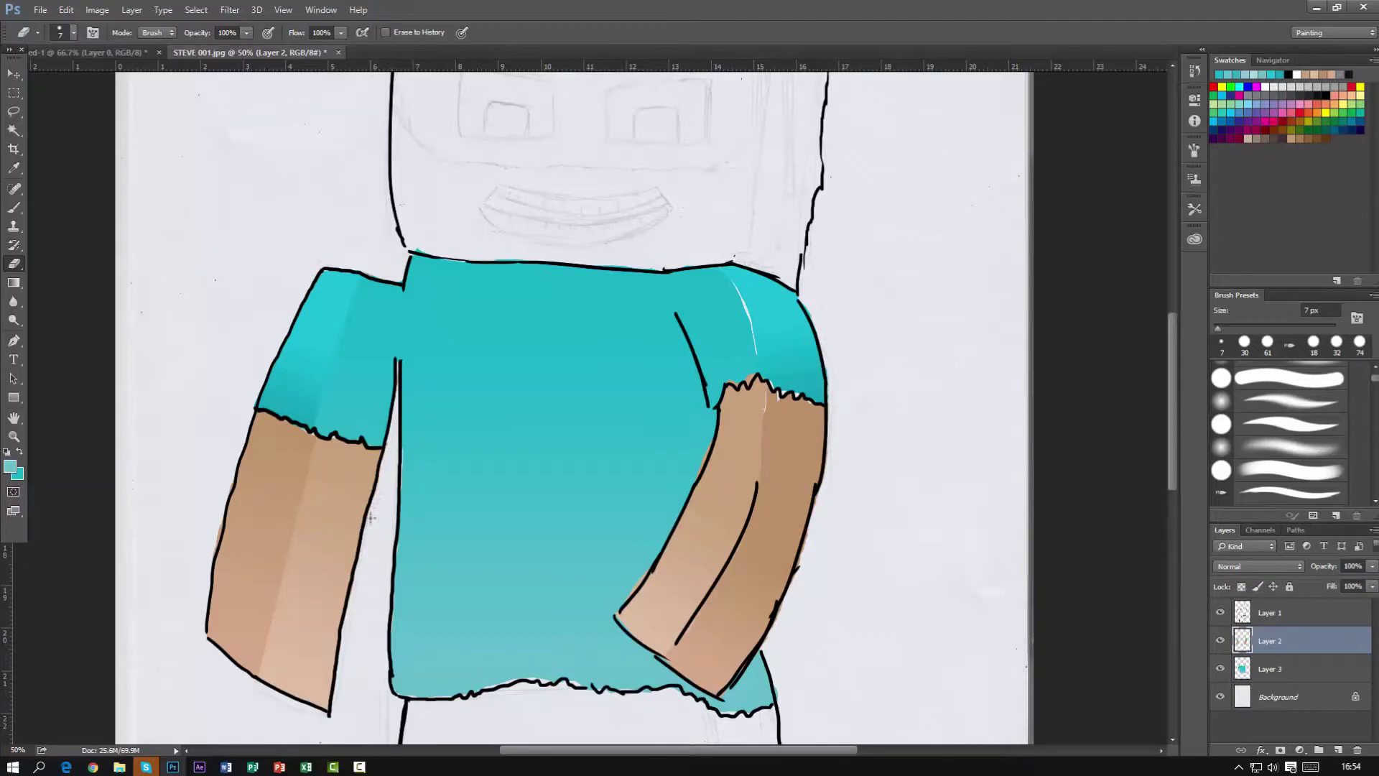
pyautogui.hotkey('ctrl', '-')
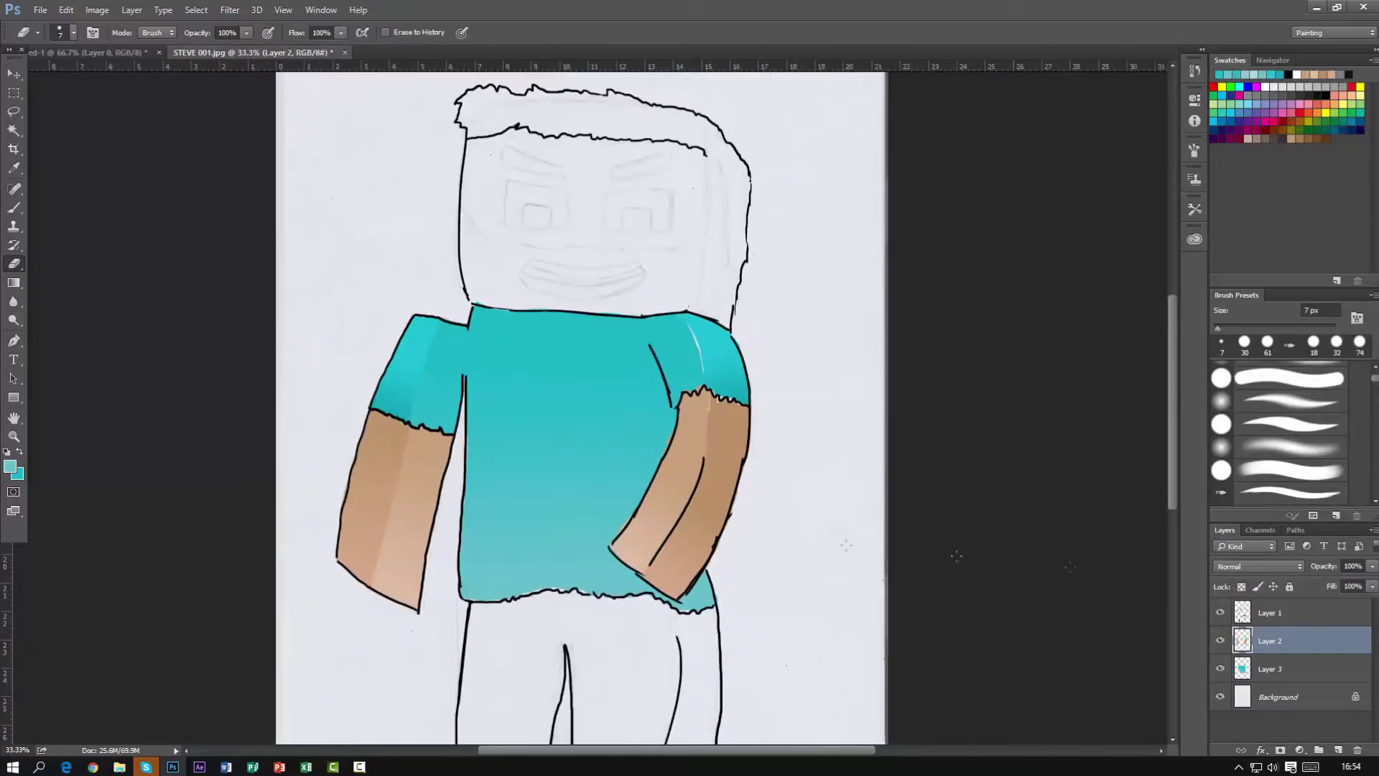
# Add a new layer, lasso the trousers down to the page's lower edge, and move the layer below Layer 3
pyautogui.hotkey('alt', '[')
pyautogui.scroll(-5, 641, 264)
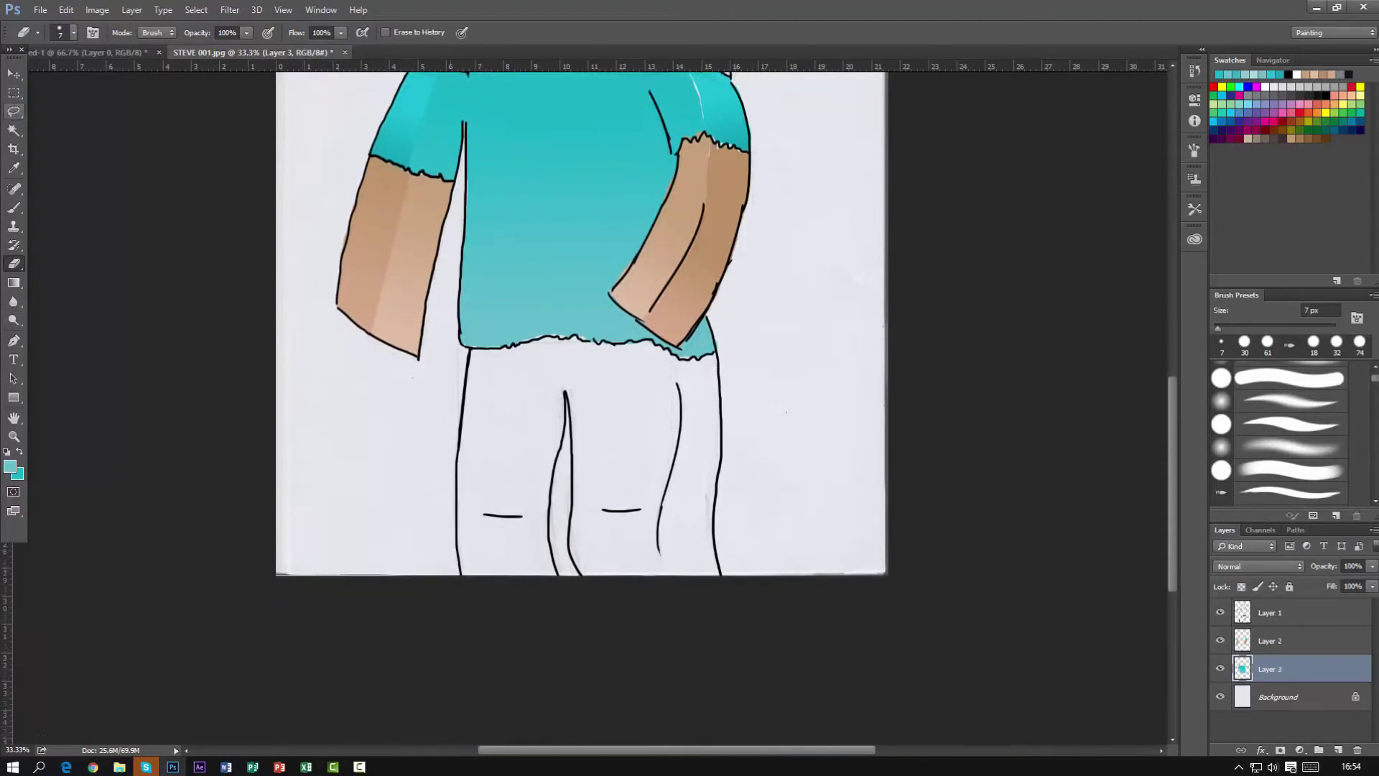
pyautogui.press('l')
pyautogui.hotkey('ctrl', 'shift', 'alt', 'n')
pyautogui.scroll(1, 471, 269)
pyautogui.moveTo(471, 279)
pyautogui.mouseDown()
pyautogui.moveTo(460, 323)
pyautogui.moveTo(481, 545)
pyautogui.mouseUp()
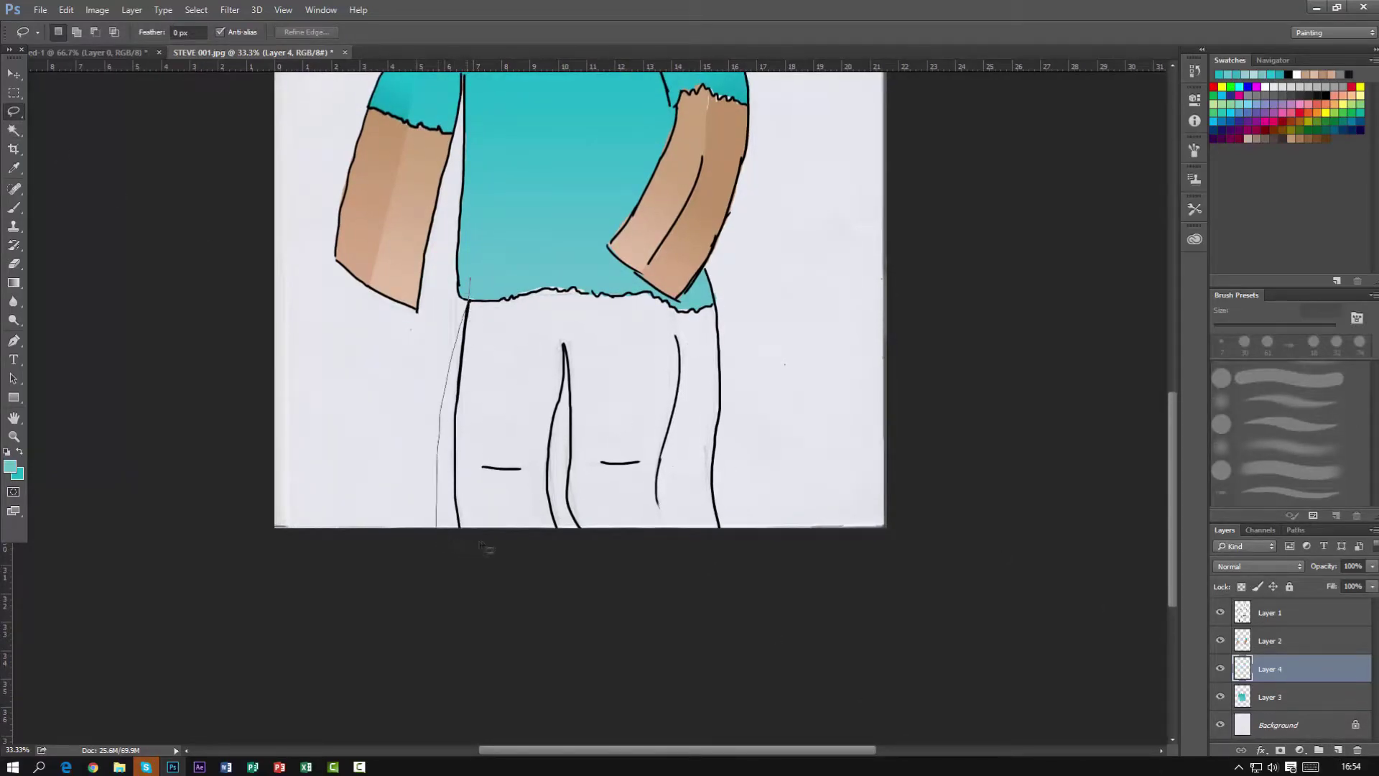
pyautogui.moveTo(549, 497); pyautogui.dragTo(542, 404)
pyautogui.moveTo(466, 294); pyautogui.dragTo(455, 543)
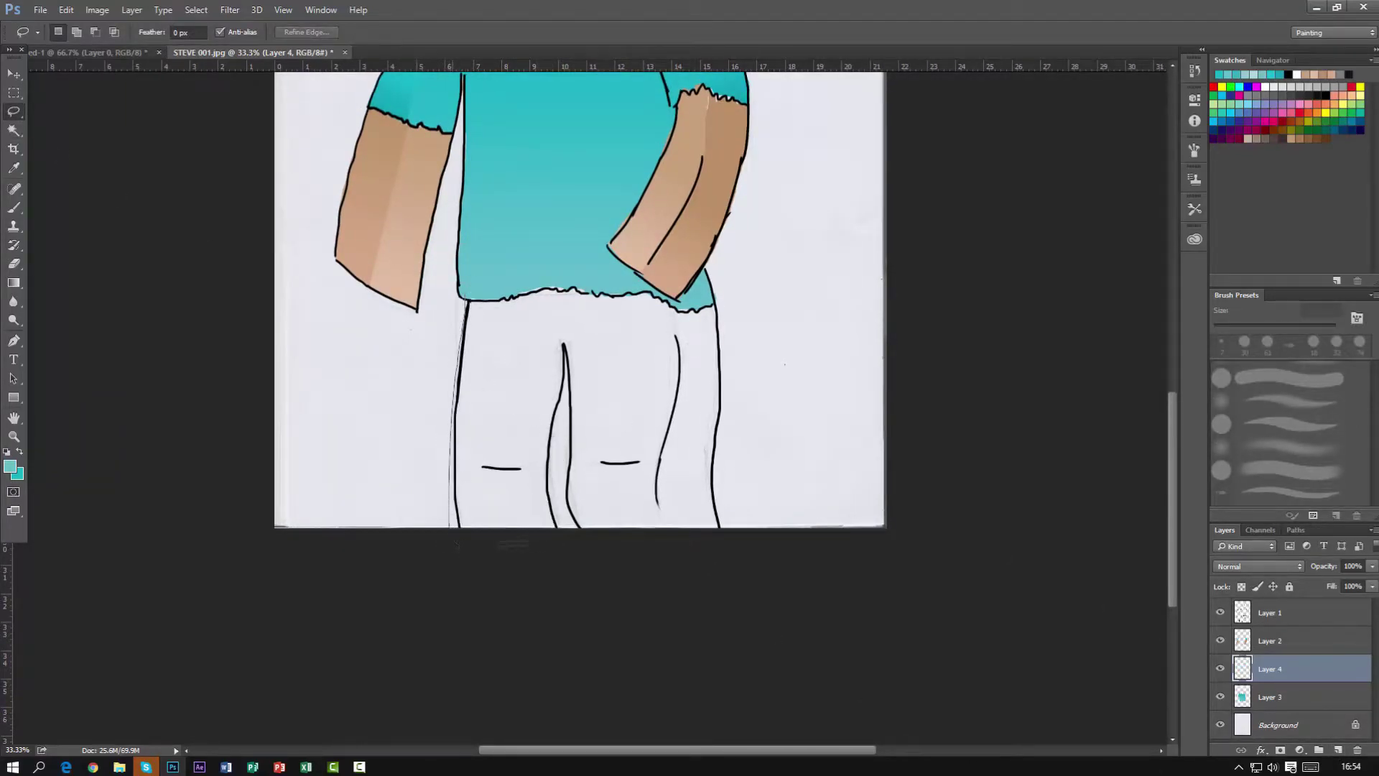
pyautogui.moveTo(712, 498)
pyautogui.mouseDown()
pyautogui.moveTo(714, 296)
pyautogui.moveTo(465, 296)
pyautogui.mouseUp()
pyautogui.moveTo(1268, 669); pyautogui.dragTo(1266, 708)
# Set the foreground colour to a deeper blue and the background colour to #348fcf
pyautogui.click(10, 466)
pyautogui.click(1289, 513)
pyautogui.moveTo(1181, 533); pyautogui.dragTo(1181, 535)
pyautogui.click(1140, 506)
pyautogui.click(1305, 449)
pyautogui.click(19, 475)
pyautogui.click(10, 466)
pyautogui.click(1110, 489)
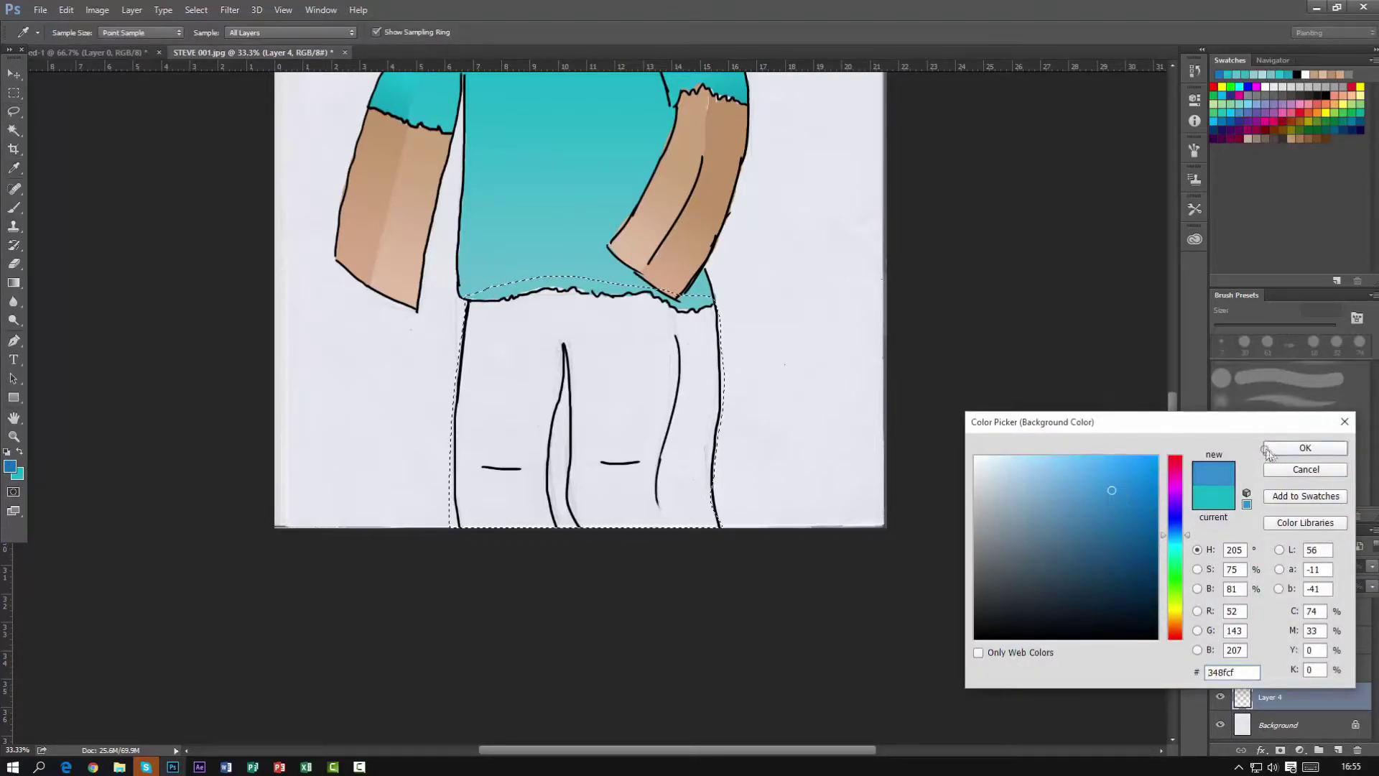
pyautogui.click(1280, 450)
# Fill the selected trousers with the blue gradient, darker at the lower edge, and deselect
pyautogui.click(14, 282)
pyautogui.moveTo(587, 509); pyautogui.dragTo(594, 367)
pyautogui.hotkey('ctrl', 'd')
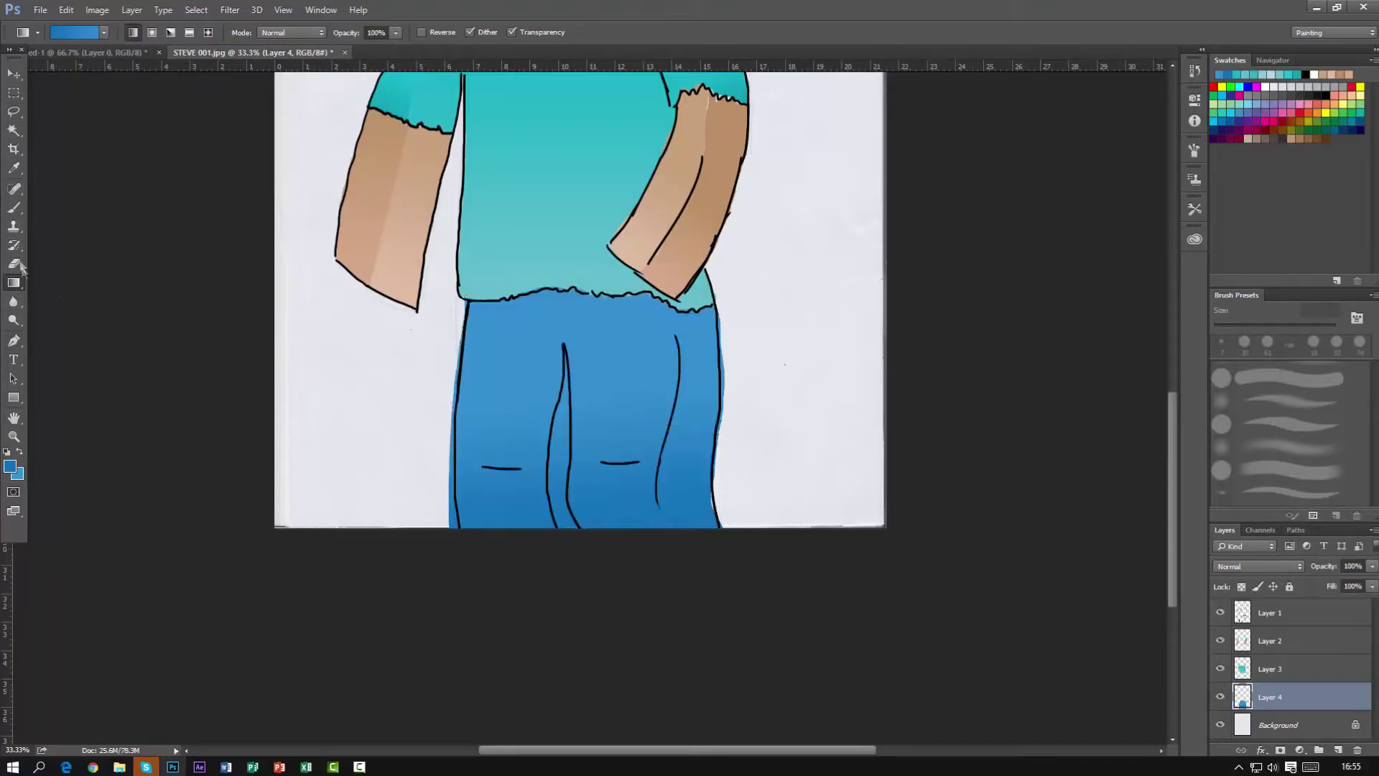
# Erase the blue overspill outside the trouser outlines on Layer 4
pyautogui.press('e')
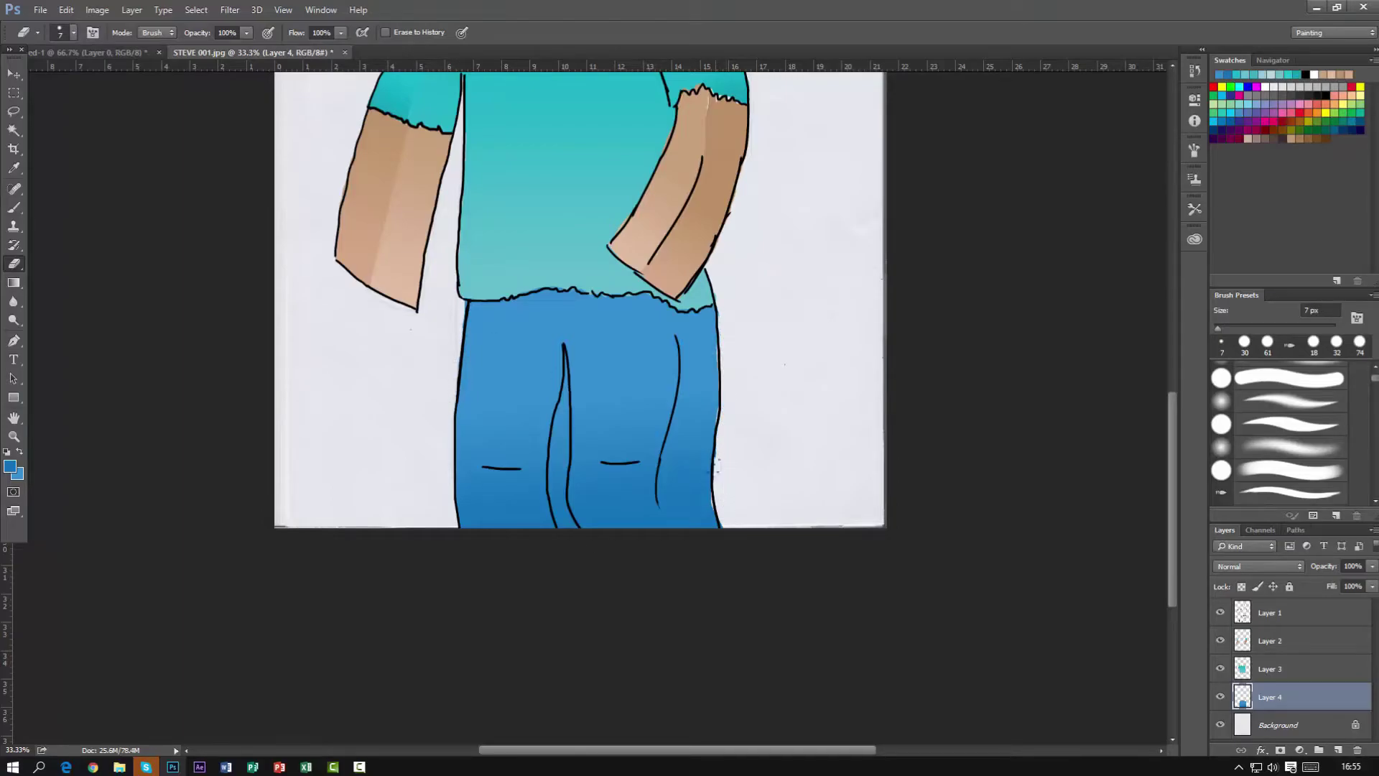
pyautogui.hotkey('ctrl', '-')
pyautogui.hotkey('ctrl', '+')
pyautogui.scroll(-2, 619, 268)
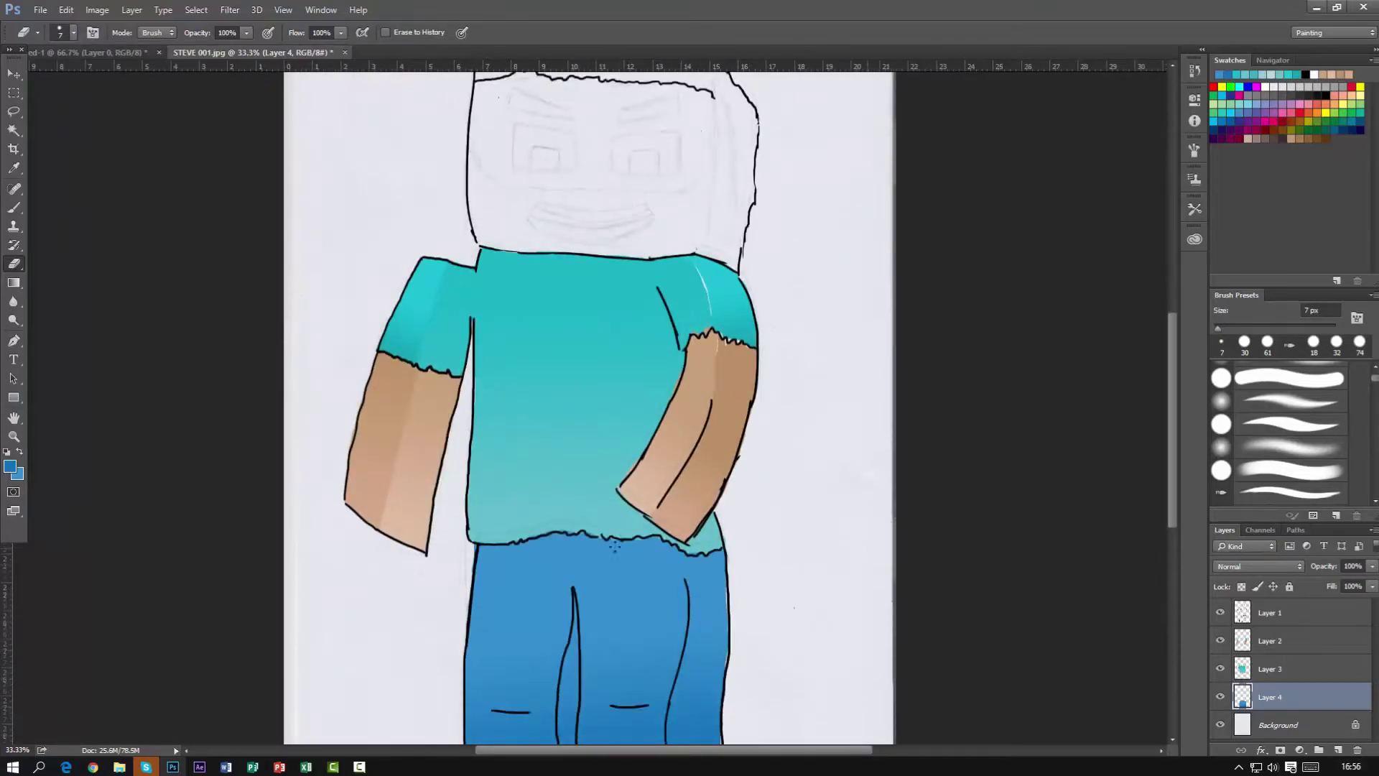
# Choose the Brush with a near-black foreground colour and add a new layer above Layer 4
pyautogui.click(13, 210)
pyautogui.click(10, 466)
pyautogui.click(1007, 606)
pyautogui.click(1305, 447)
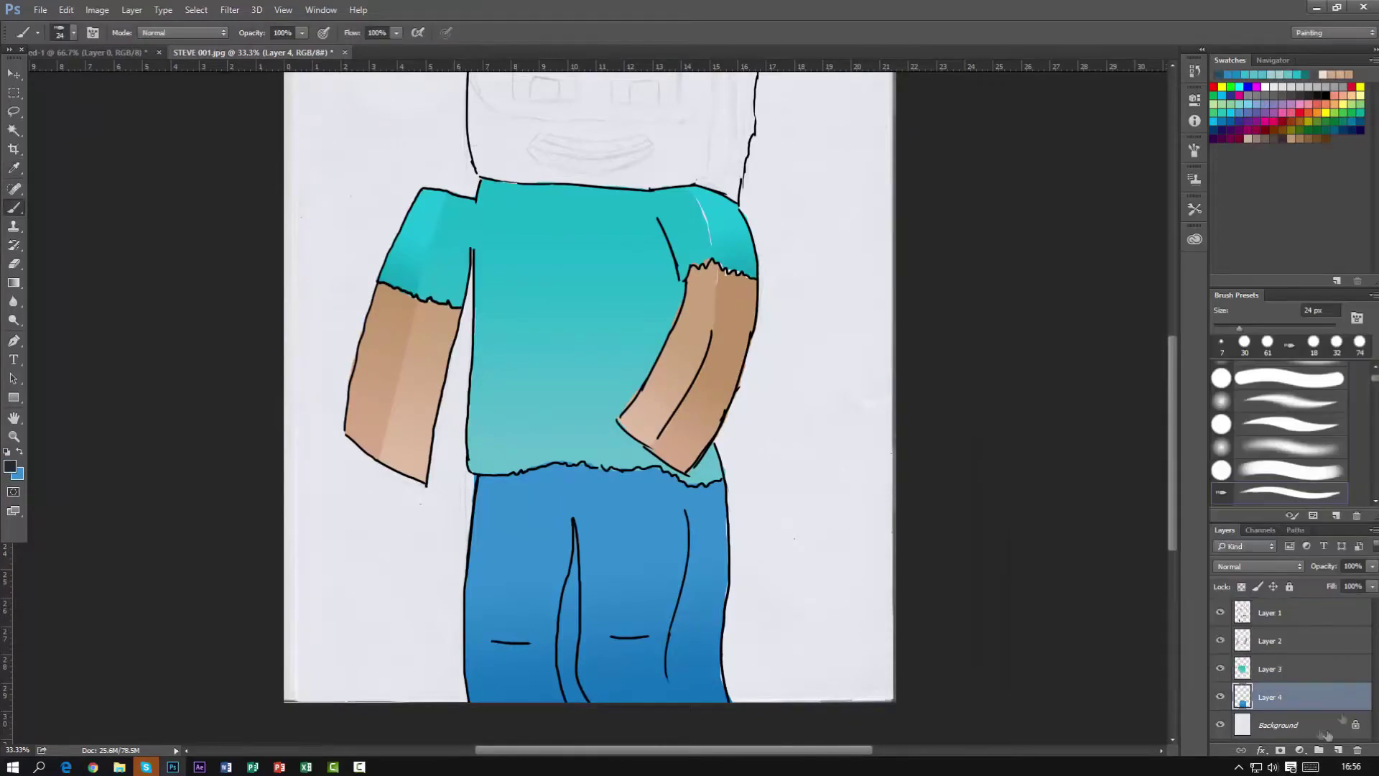
pyautogui.click(1337, 750)
# Paint the gap between the trouser legs dark and lower the shading layer's opacity to 37%
pyautogui.moveTo(569, 679)
pyautogui.mouseDown()
pyautogui.moveTo(573, 635)
pyautogui.moveTo(560, 657)
pyautogui.mouseUp()
pyautogui.moveTo(563, 605); pyautogui.dragTo(576, 562)
pyautogui.click(1372, 566)
pyautogui.moveTo(1371, 589); pyautogui.dragTo(1323, 589)
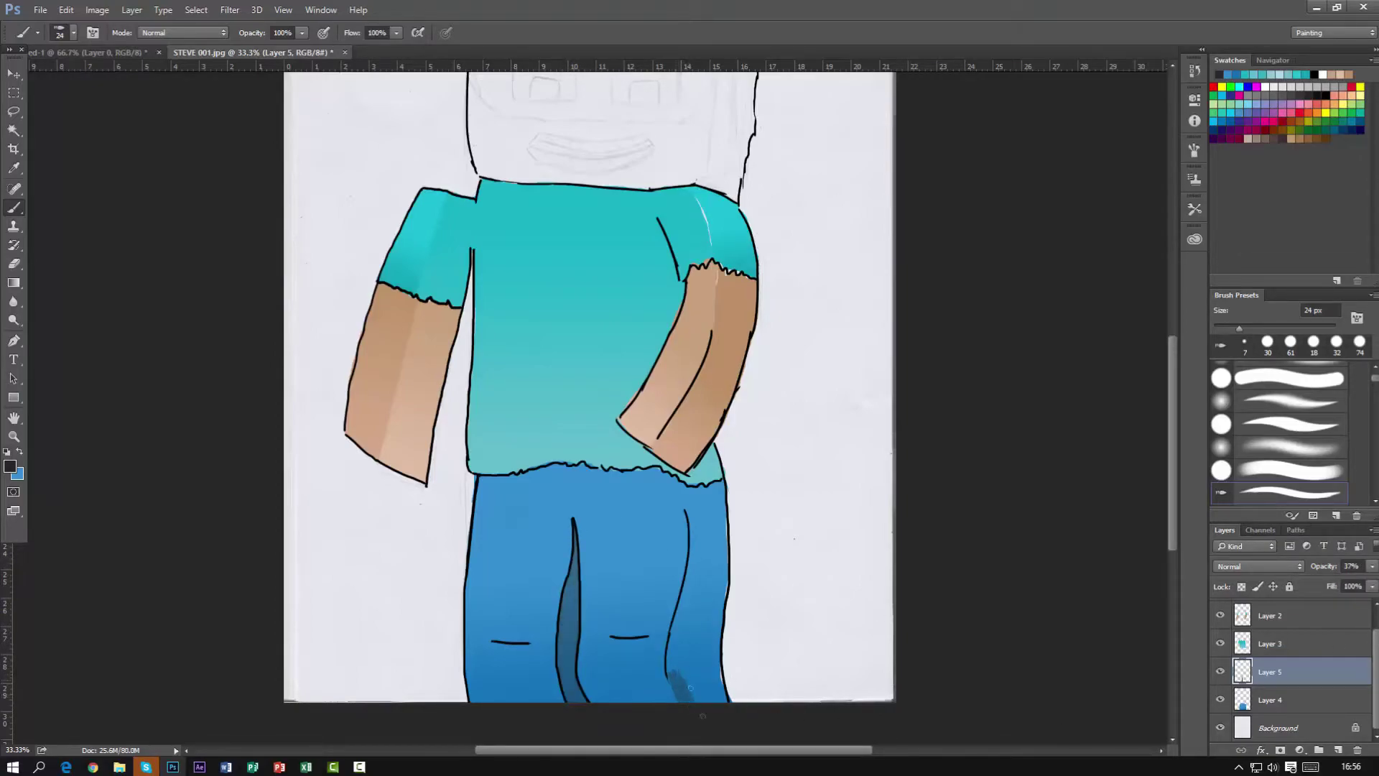
# Enlarge the brush to 51 px and shade the outer side of the right trouser leg
pyautogui.rightClick(787, 557)
pyautogui.moveTo(826, 573); pyautogui.dragTo(865, 573)
pyautogui.click(703, 646)
pyautogui.moveTo(698, 614); pyautogui.dragTo(718, 657)
pyautogui.moveTo(701, 686)
pyautogui.mouseDown()
pyautogui.moveTo(717, 721)
pyautogui.moveTo(713, 688)
pyautogui.moveTo(734, 700)
pyautogui.moveTo(739, 724)
pyautogui.moveTo(737, 627)
pyautogui.moveTo(740, 654)
pyautogui.moveTo(716, 672)
pyautogui.moveTo(712, 649)
pyautogui.moveTo(699, 724)
pyautogui.moveTo(692, 694)
pyautogui.moveTo(721, 588)
pyautogui.moveTo(747, 615)
pyautogui.moveTo(715, 570)
pyautogui.moveTo(735, 581)
pyautogui.moveTo(735, 543)
pyautogui.mouseUp()
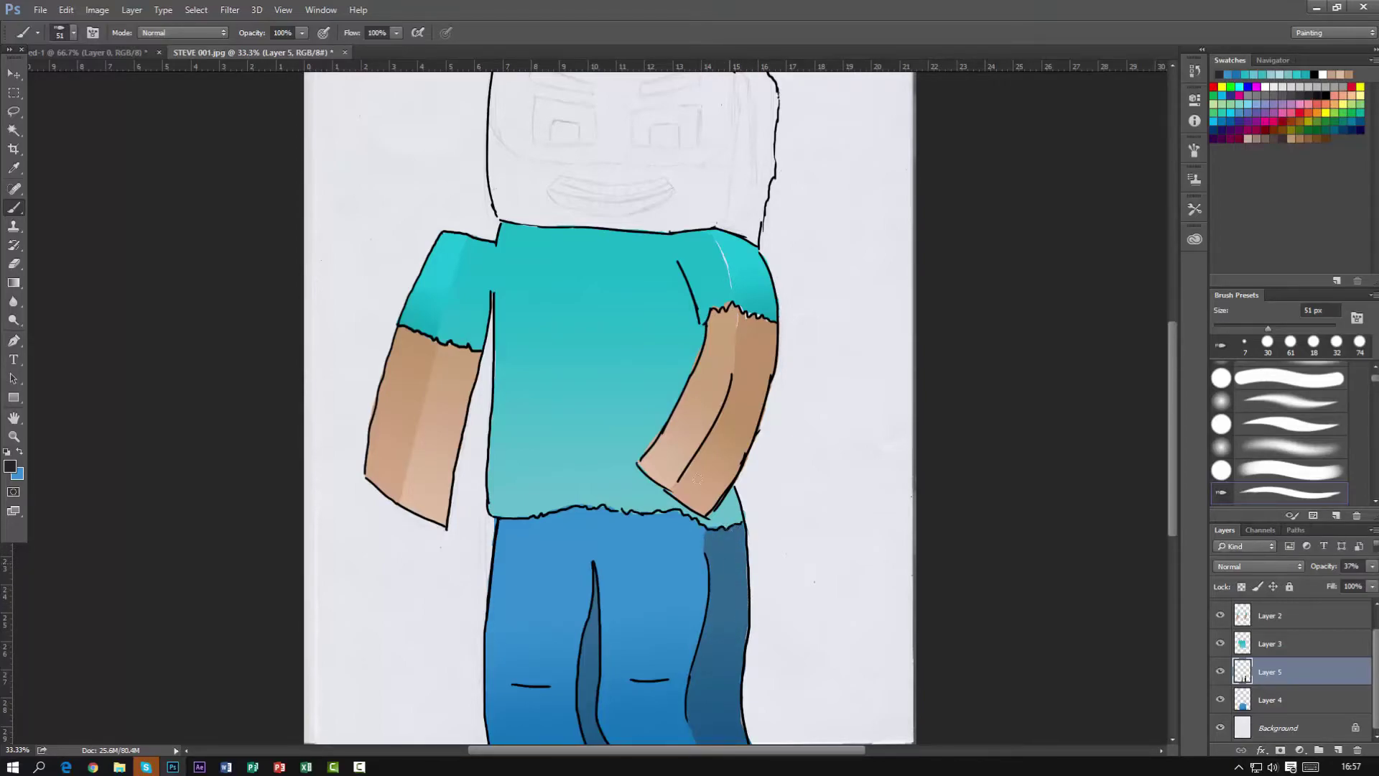
pyautogui.scroll(-3, 698, 478)
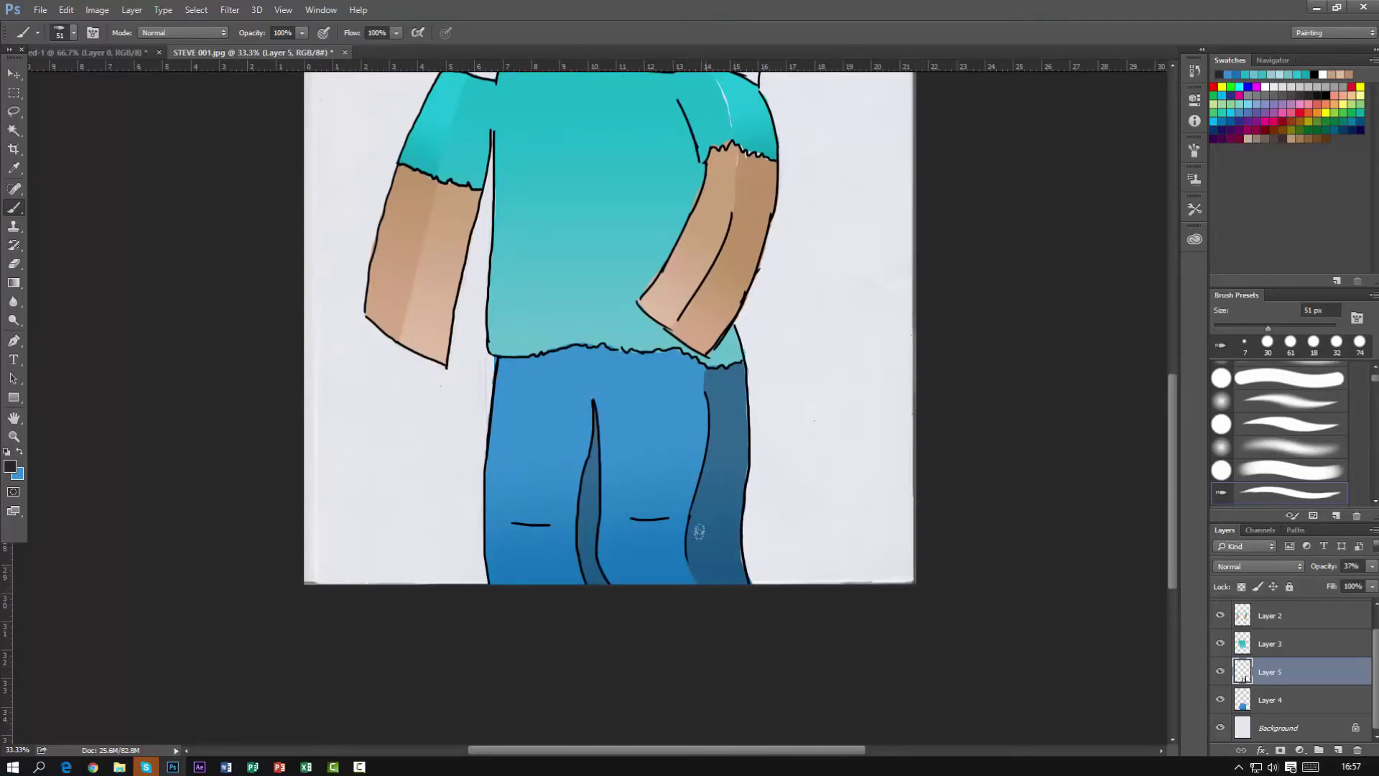
pyautogui.scroll(1, 695, 387)
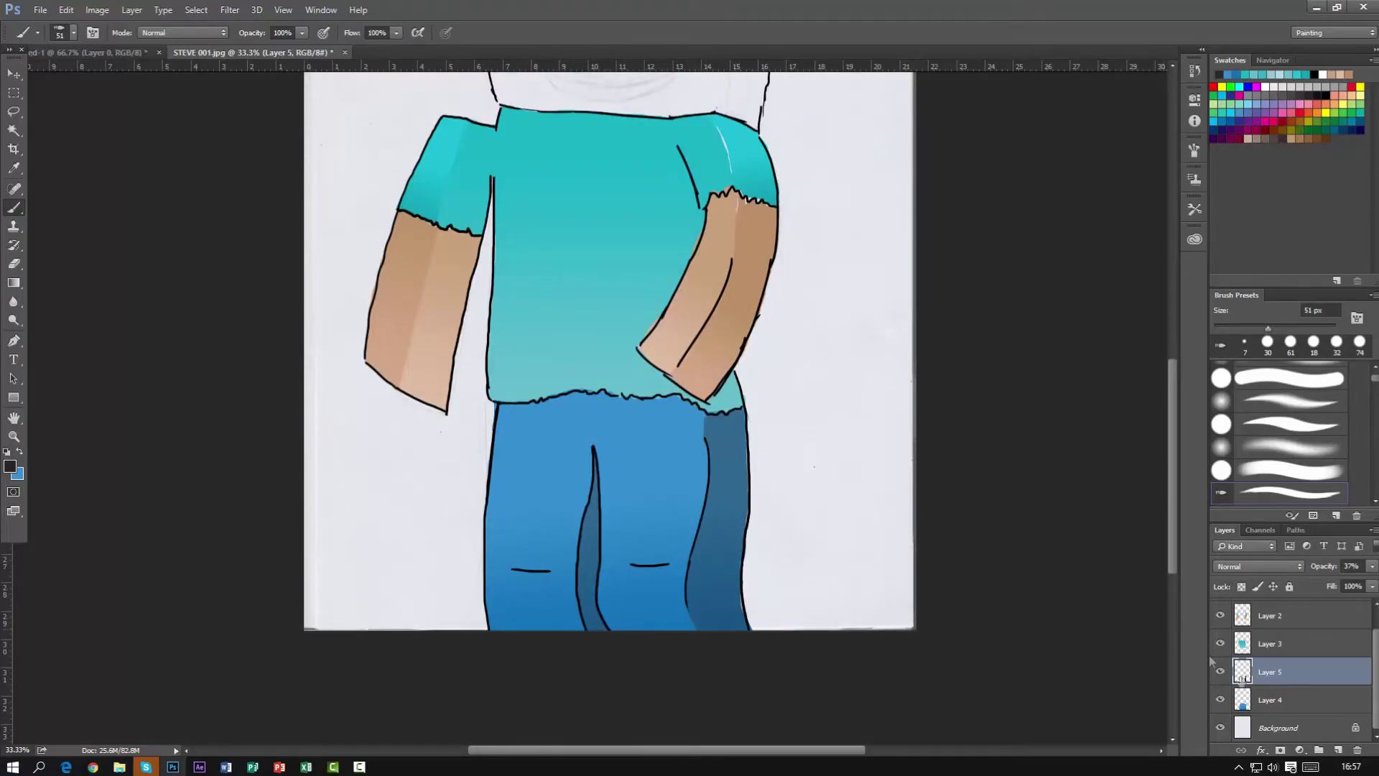
# Move Layer 5 above Layer 2 and shade the outer strip of the right sleeve and forearm
pyautogui.hotkey('ctrl', ']')
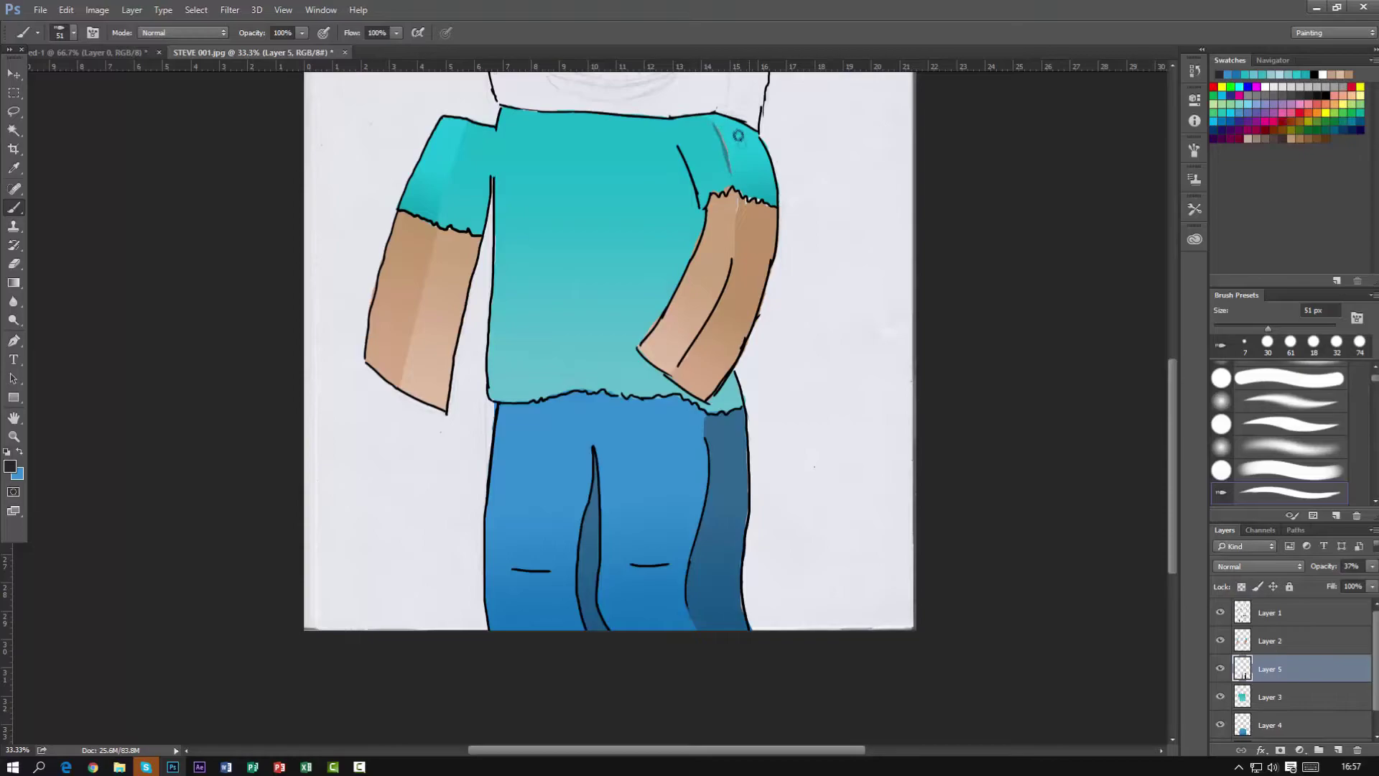
pyautogui.hotkey('ctrl', ']')
pyautogui.moveTo(743, 151)
pyautogui.mouseDown()
pyautogui.moveTo(772, 193)
pyautogui.moveTo(732, 133)
pyautogui.mouseUp()
pyautogui.moveTo(762, 209)
pyautogui.mouseDown()
pyautogui.moveTo(744, 251)
pyautogui.moveTo(770, 224)
pyautogui.moveTo(769, 251)
pyautogui.moveTo(738, 344)
pyautogui.moveTo(776, 216)
pyautogui.moveTo(747, 327)
pyautogui.moveTo(719, 367)
pyautogui.moveTo(757, 210)
pyautogui.moveTo(746, 331)
pyautogui.mouseUp()
pyautogui.moveTo(755, 249); pyautogui.dragTo(703, 375)
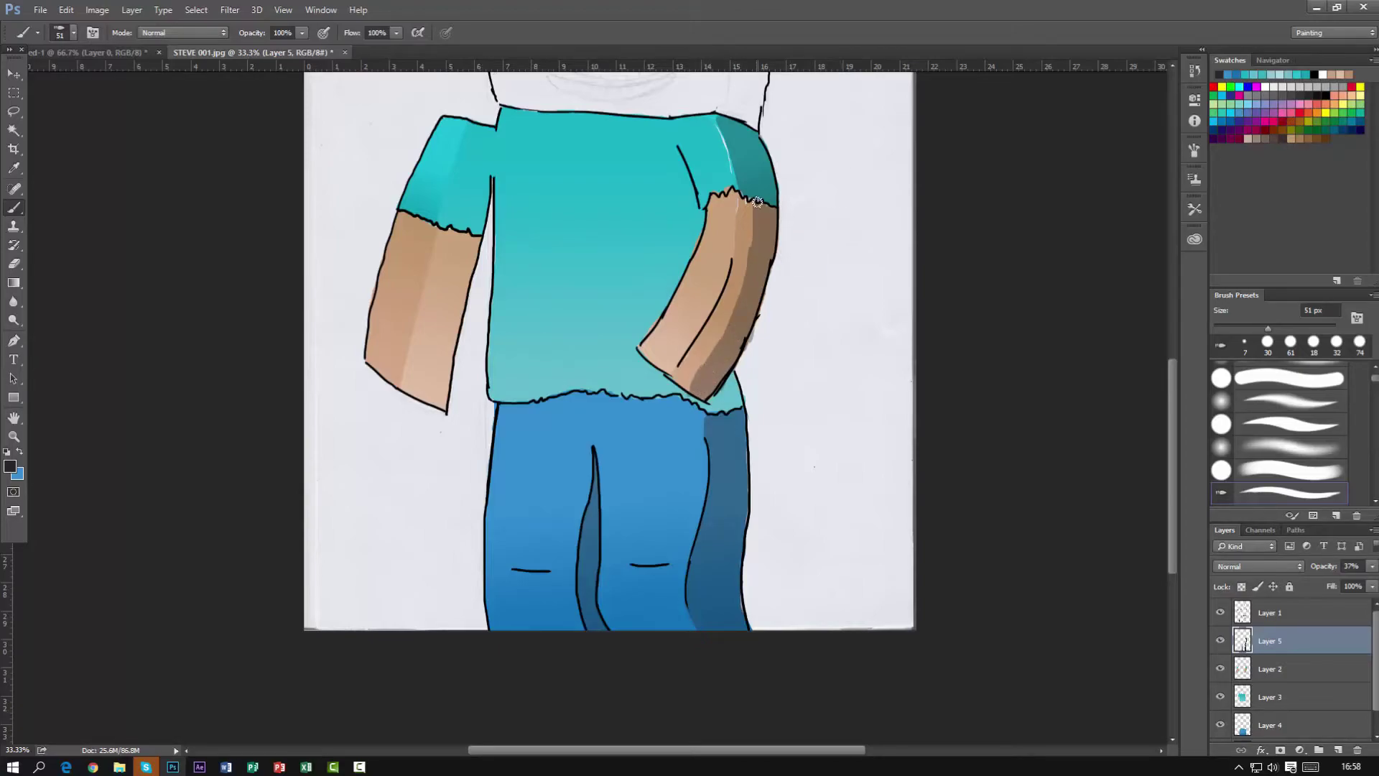
pyautogui.moveTo(751, 210)
pyautogui.mouseDown()
pyautogui.moveTo(717, 350)
pyautogui.moveTo(689, 388)
pyautogui.moveTo(726, 325)
pyautogui.moveTo(747, 206)
pyautogui.mouseUp()
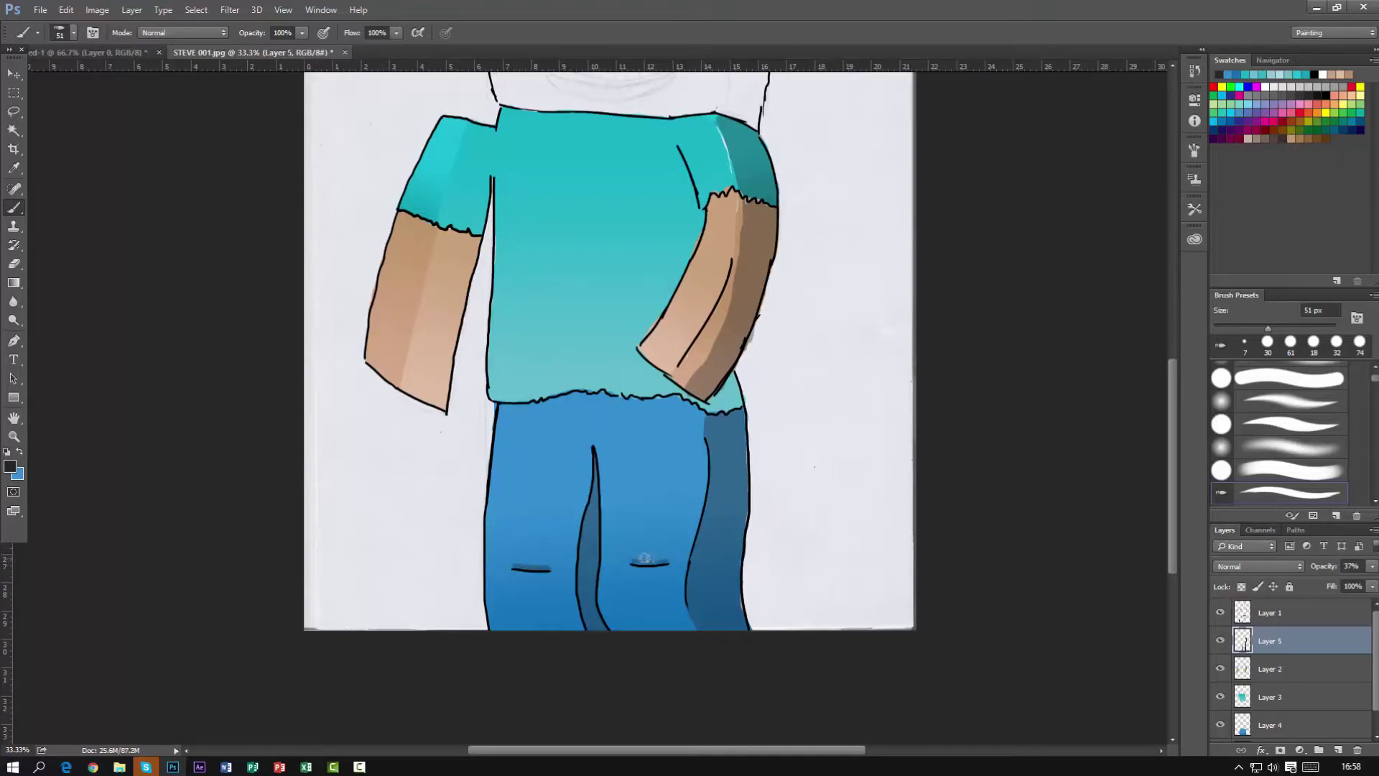
# Shade the knee folds, the areas under the shirt hem and right hand, and the left arm's inner edge
pyautogui.moveTo(504, 407); pyautogui.dragTo(695, 418)
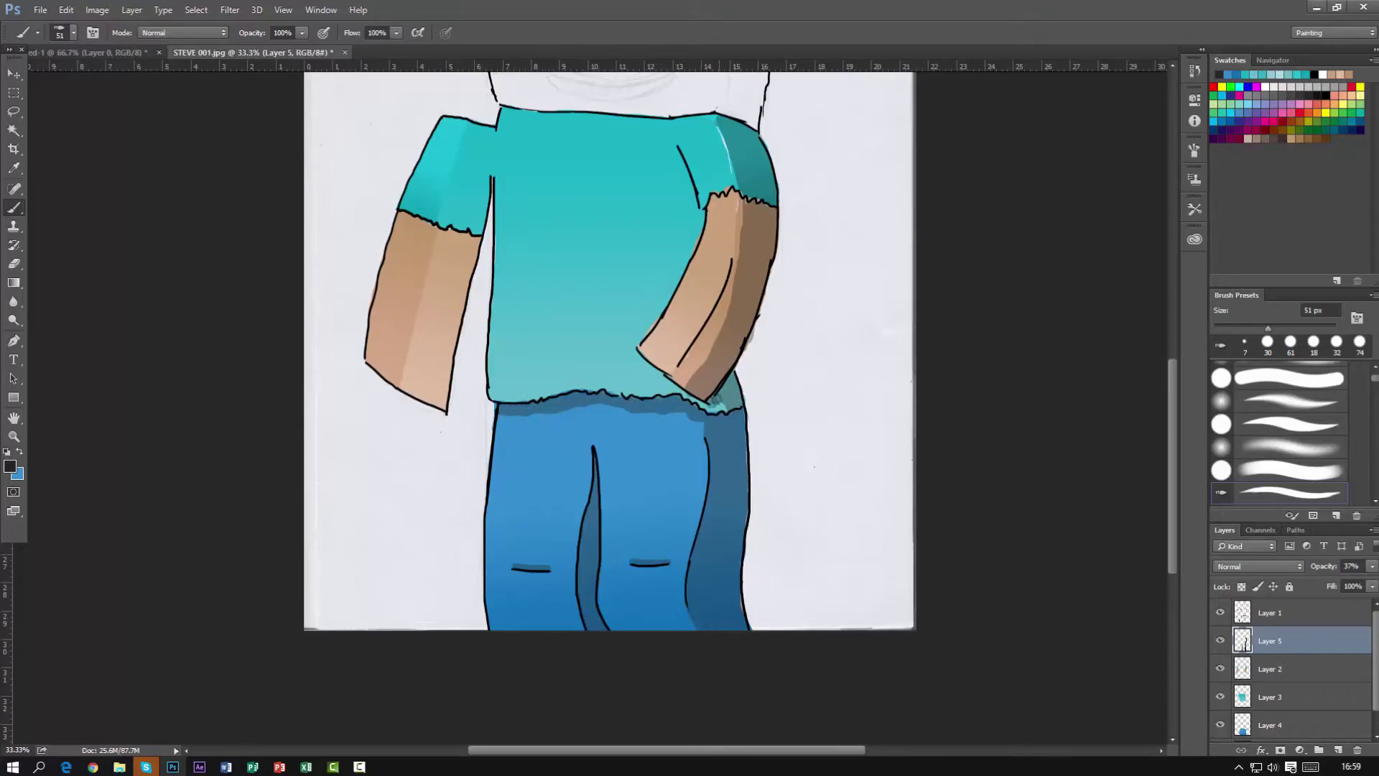
pyautogui.moveTo(715, 411); pyautogui.dragTo(662, 375)
pyautogui.moveTo(486, 184)
pyautogui.mouseDown()
pyautogui.moveTo(475, 217)
pyautogui.moveTo(493, 220)
pyautogui.moveTo(445, 412)
pyautogui.mouseUp()
pyautogui.moveTo(475, 233); pyautogui.dragTo(449, 408)
# Shade the shirt along the torso's left edge, beside the right sleeve fold and beneath the neckline
pyautogui.moveTo(495, 180)
pyautogui.mouseDown()
pyautogui.moveTo(491, 379)
pyautogui.moveTo(503, 206)
pyautogui.mouseUp()
pyautogui.moveTo(687, 168)
pyautogui.mouseDown()
pyautogui.moveTo(696, 224)
pyautogui.moveTo(706, 212)
pyautogui.mouseUp()
pyautogui.scroll(5, 709, 173)
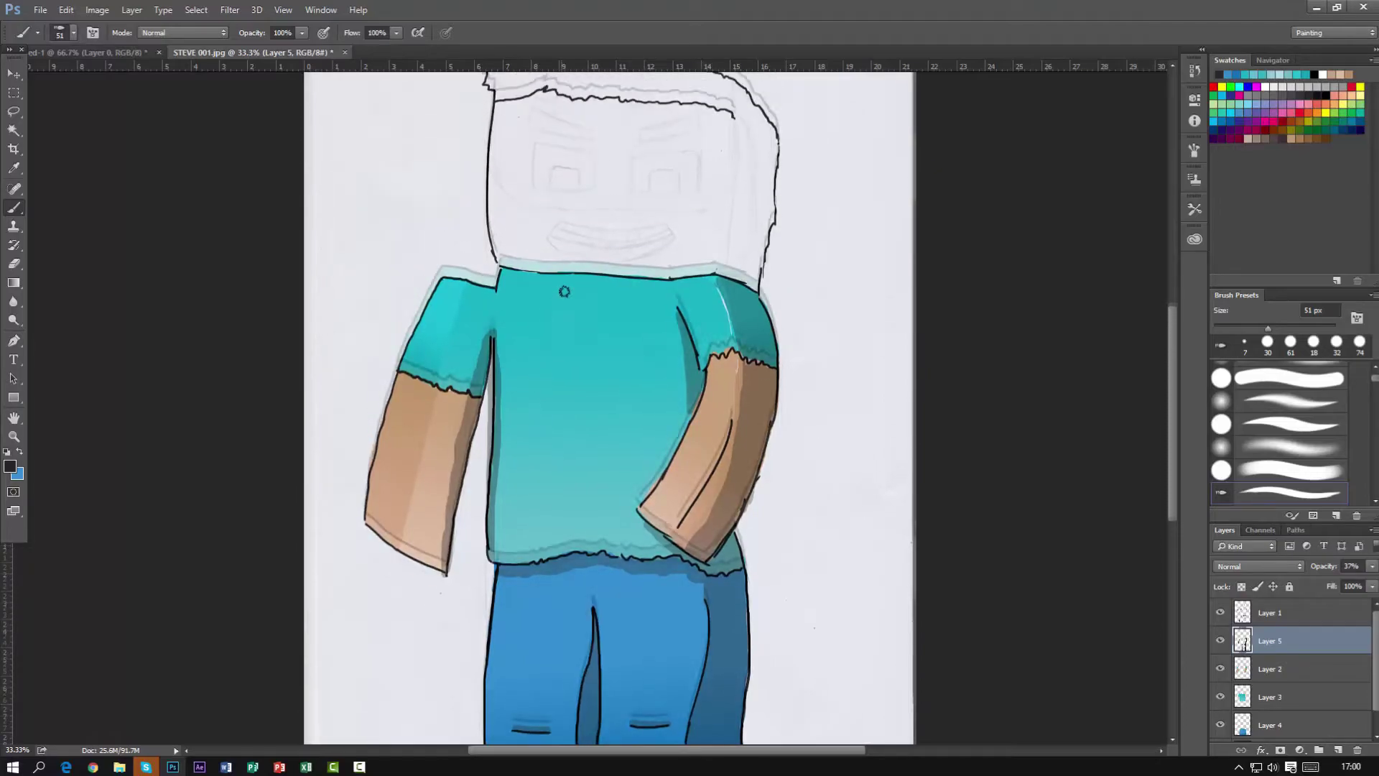
pyautogui.moveTo(521, 408)
pyautogui.mouseDown()
pyautogui.moveTo(695, 413)
pyautogui.moveTo(499, 394)
pyautogui.mouseUp()
# Add a new layer and lasso a beard-shaped area across the lower half of the face
pyautogui.click(1337, 750)
pyautogui.click(14, 112)
pyautogui.moveTo(486, 297)
pyautogui.mouseDown()
pyautogui.moveTo(548, 338)
pyautogui.moveTo(611, 341)
pyautogui.moveTo(682, 342)
pyautogui.moveTo(749, 307)
pyautogui.moveTo(755, 356)
pyautogui.moveTo(771, 397)
pyautogui.mouseUp()
pyautogui.hotkey('ctrl', 'd')
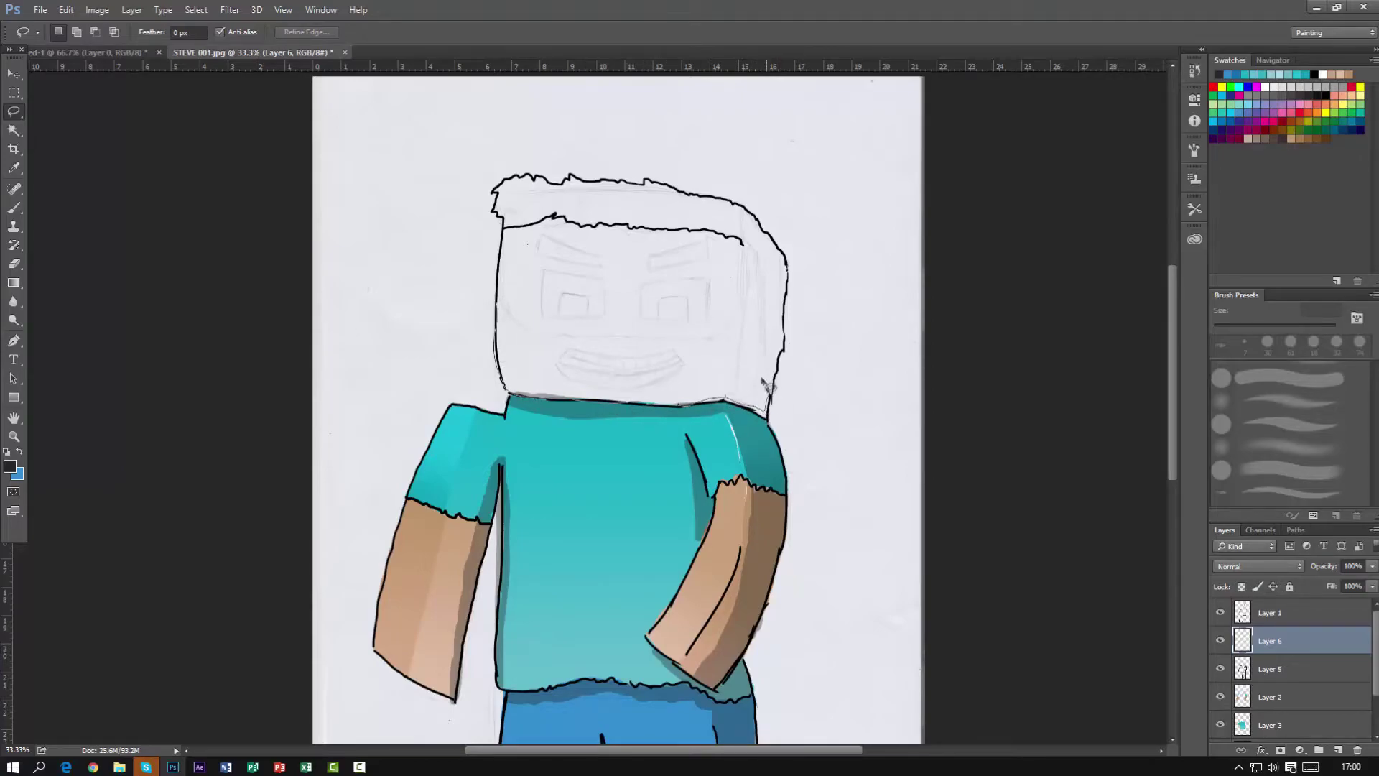
pyautogui.moveTo(743, 316)
pyautogui.mouseDown()
pyautogui.moveTo(710, 334)
pyautogui.moveTo(656, 337)
pyautogui.moveTo(539, 333)
pyautogui.moveTo(498, 296)
pyautogui.mouseUp()
# Set the foreground to a reddish brown from the colour libraries and the background to #c0896a
pyautogui.click(10, 466)
pyautogui.click(1305, 521)
pyautogui.click(1131, 512)
pyautogui.click(1131, 505)
pyautogui.click(1039, 495)
pyautogui.click(1039, 517)
pyautogui.click(1280, 453)
pyautogui.click(19, 474)
pyautogui.click(722, 546)
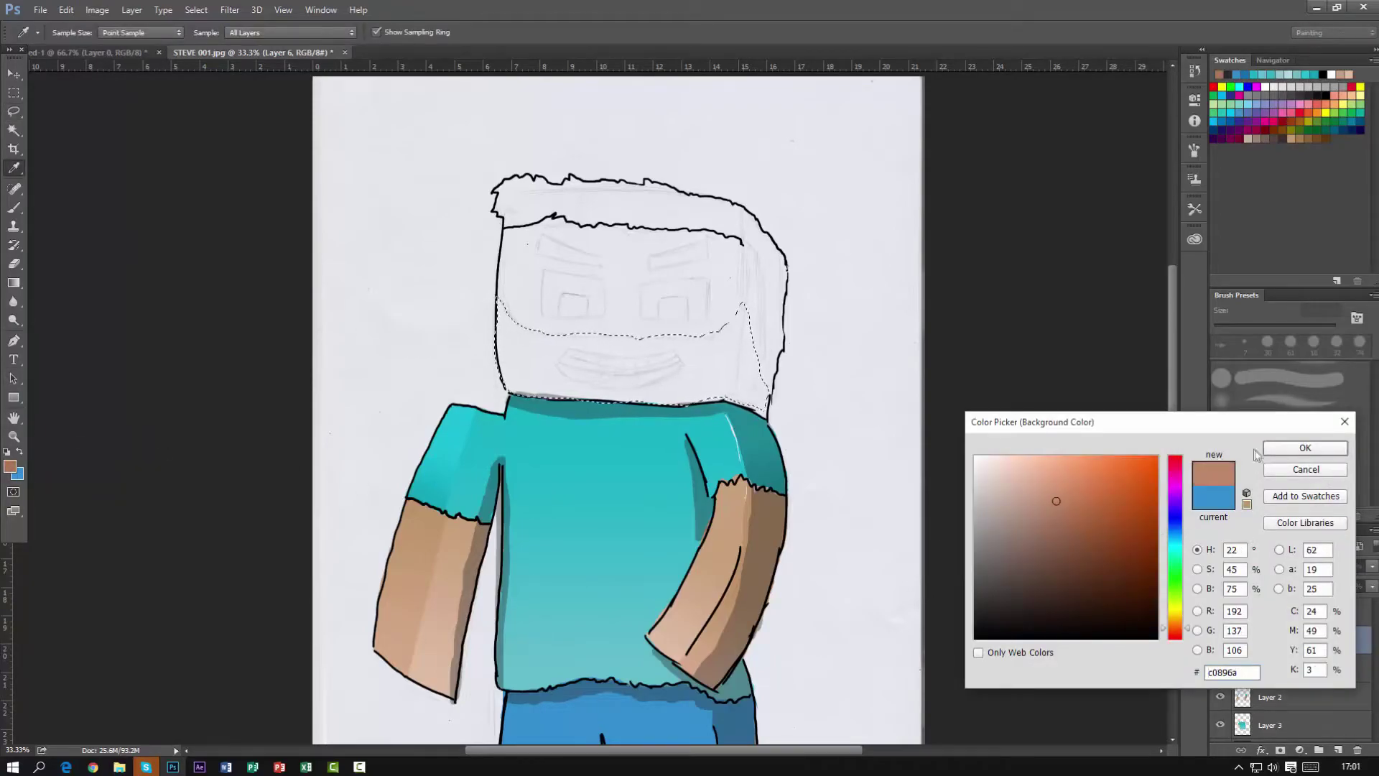
pyautogui.click(1303, 447)
# Fill the lower-face selection with a vertical gradient of the two browns and deselect it
pyautogui.click(14, 283)
pyautogui.moveTo(632, 424); pyautogui.dragTo(632, 309)
pyautogui.hotkey('ctrl', 'd')
pyautogui.click(1221, 613)
pyautogui.click(1221, 613)
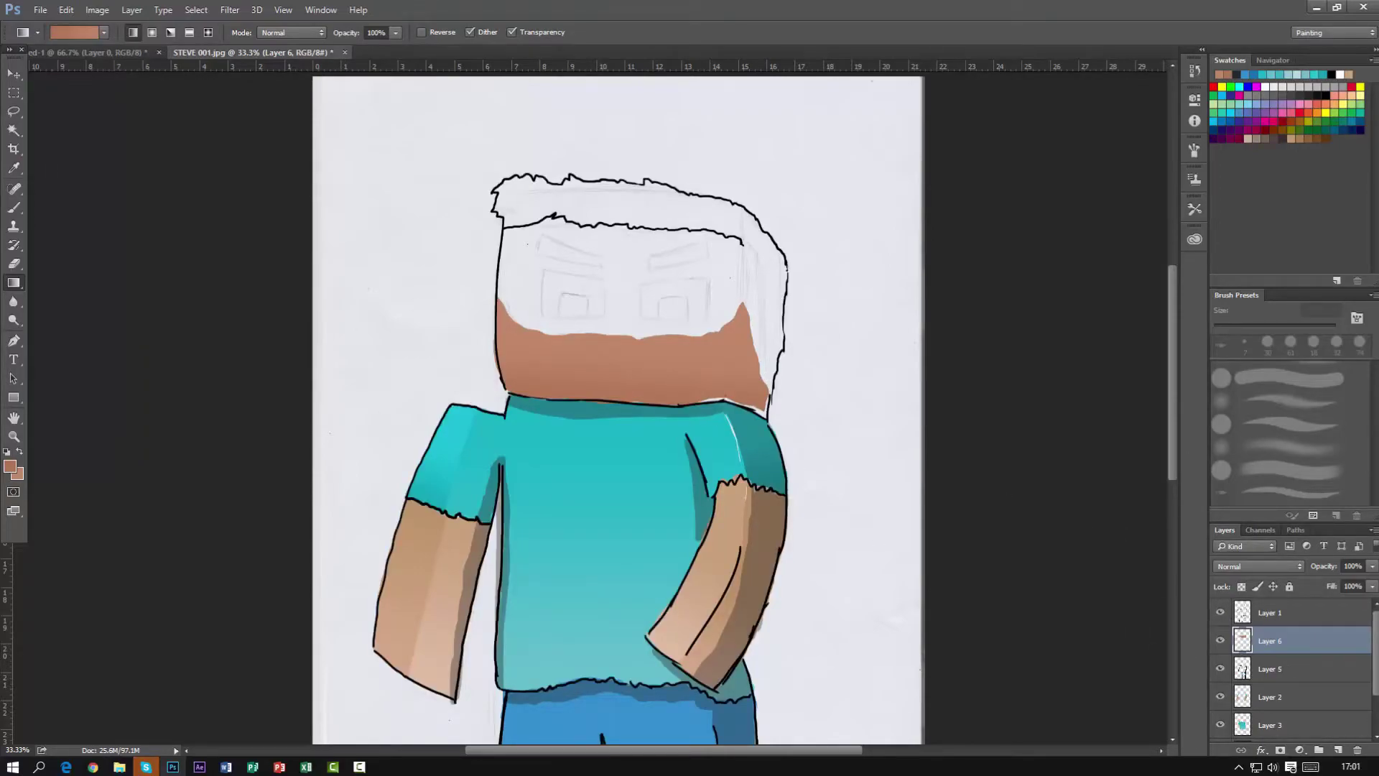
# Set the foreground and background to light skin tones sampled from the left forearm
pyautogui.click(10, 467)
pyautogui.click(397, 632)
pyautogui.click(1288, 450)
pyautogui.click(19, 475)
pyautogui.click(447, 575)
pyautogui.press('Return')
# Add a new layer, fit a rectangular selection around the face and fill it with a vertical skin-tone gradient
pyautogui.click(1337, 749)
pyautogui.press('m')
pyautogui.moveTo(491, 210); pyautogui.dragTo(828, 423)
pyautogui.rightClick(613, 252)
pyautogui.click(662, 413)
pyautogui.moveTo(665, 425); pyautogui.dragTo(693, 400)
pyautogui.moveTo(827, 315); pyautogui.dragTo(771, 315)
pyautogui.press('Return')
pyautogui.press('g')
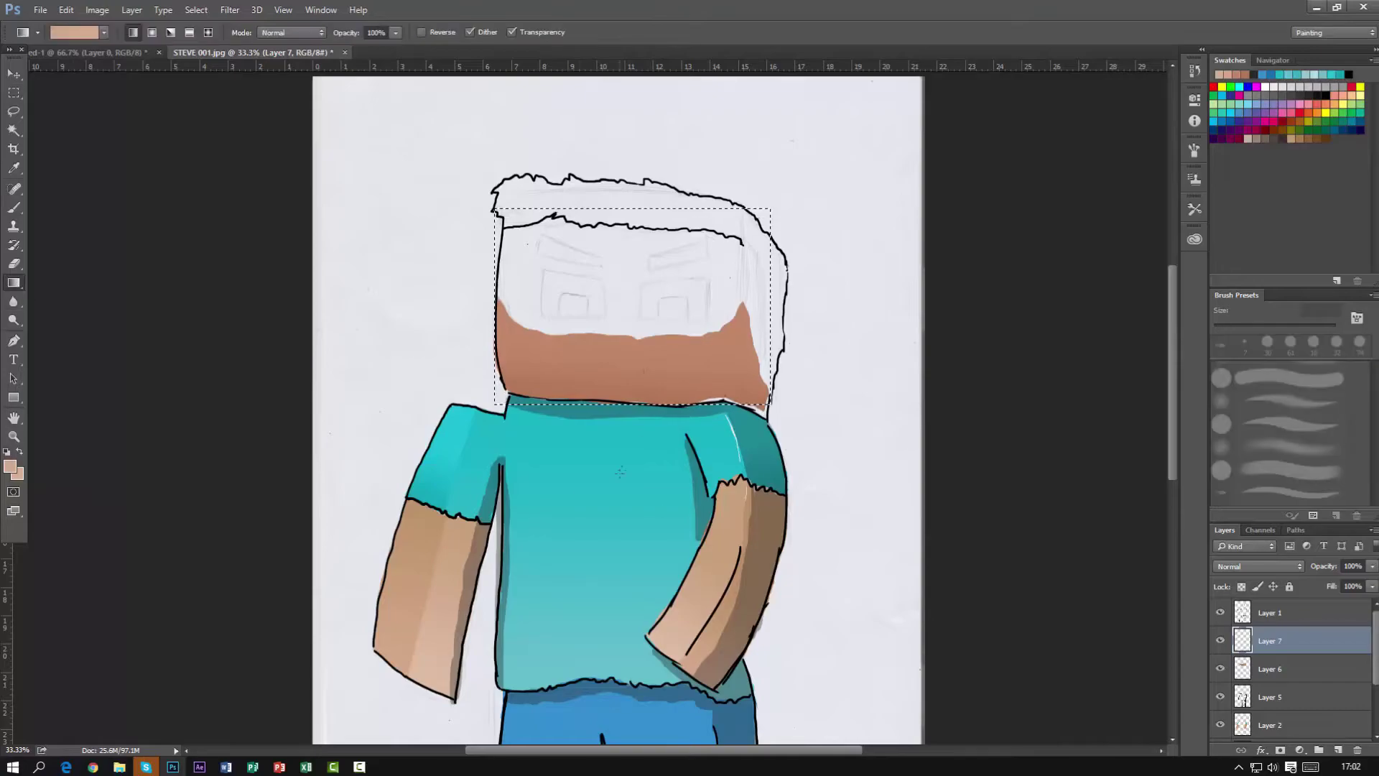
pyautogui.moveTo(620, 473); pyautogui.dragTo(623, 188)
pyautogui.hotkey('ctrl', 'd')
# Restack the layers with the Layer 1 outlines uppermost, followed by Layer 6 and Layer 7
pyautogui.moveTo(1292, 614); pyautogui.dragTo(1307, 685)
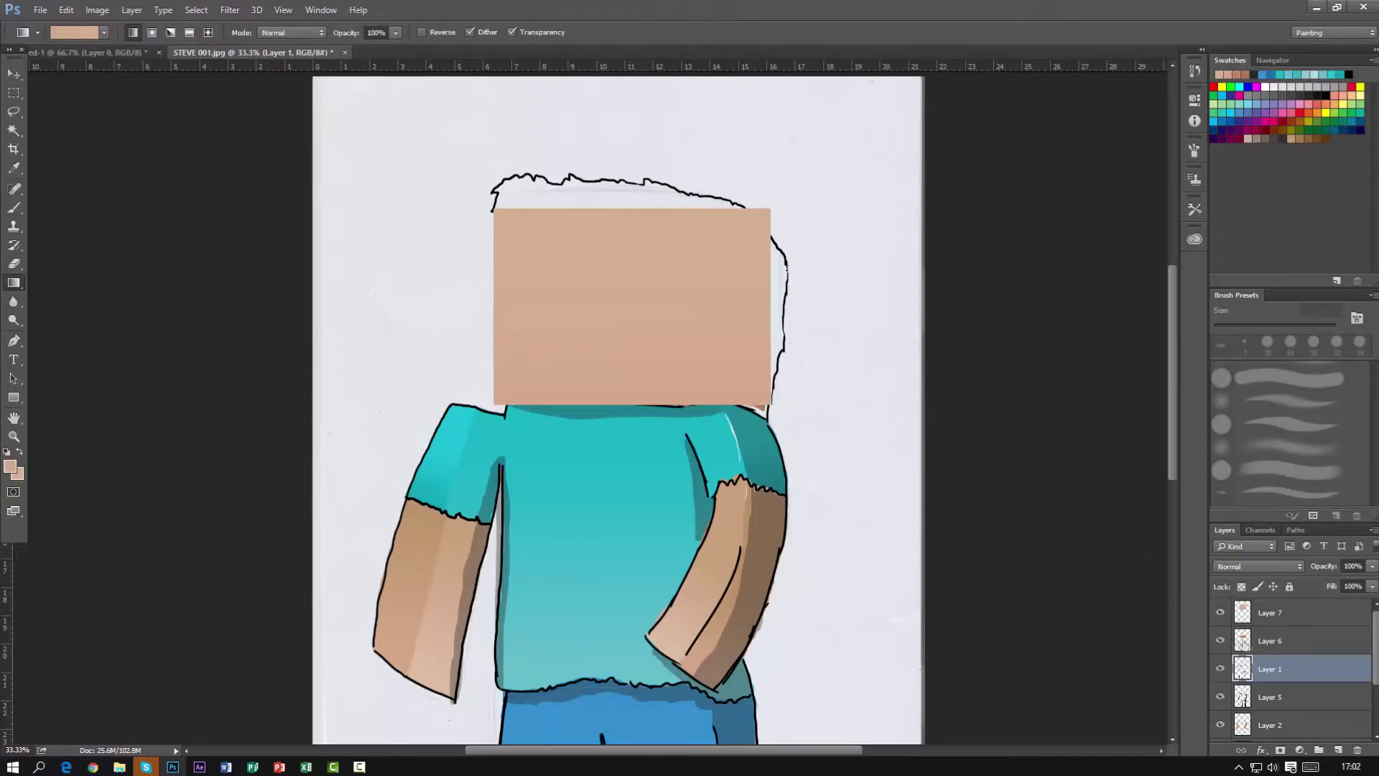
pyautogui.moveTo(1267, 638)
pyautogui.mouseDown()
pyautogui.moveTo(1278, 676)
pyautogui.moveTo(1266, 604)
pyautogui.mouseUp()
pyautogui.moveTo(1275, 667); pyautogui.dragTo(1276, 626)
# Erase the skin colour on Layer 7 that extends past the face outline and hairline, using a 51 px eraser
pyautogui.click(21, 261)
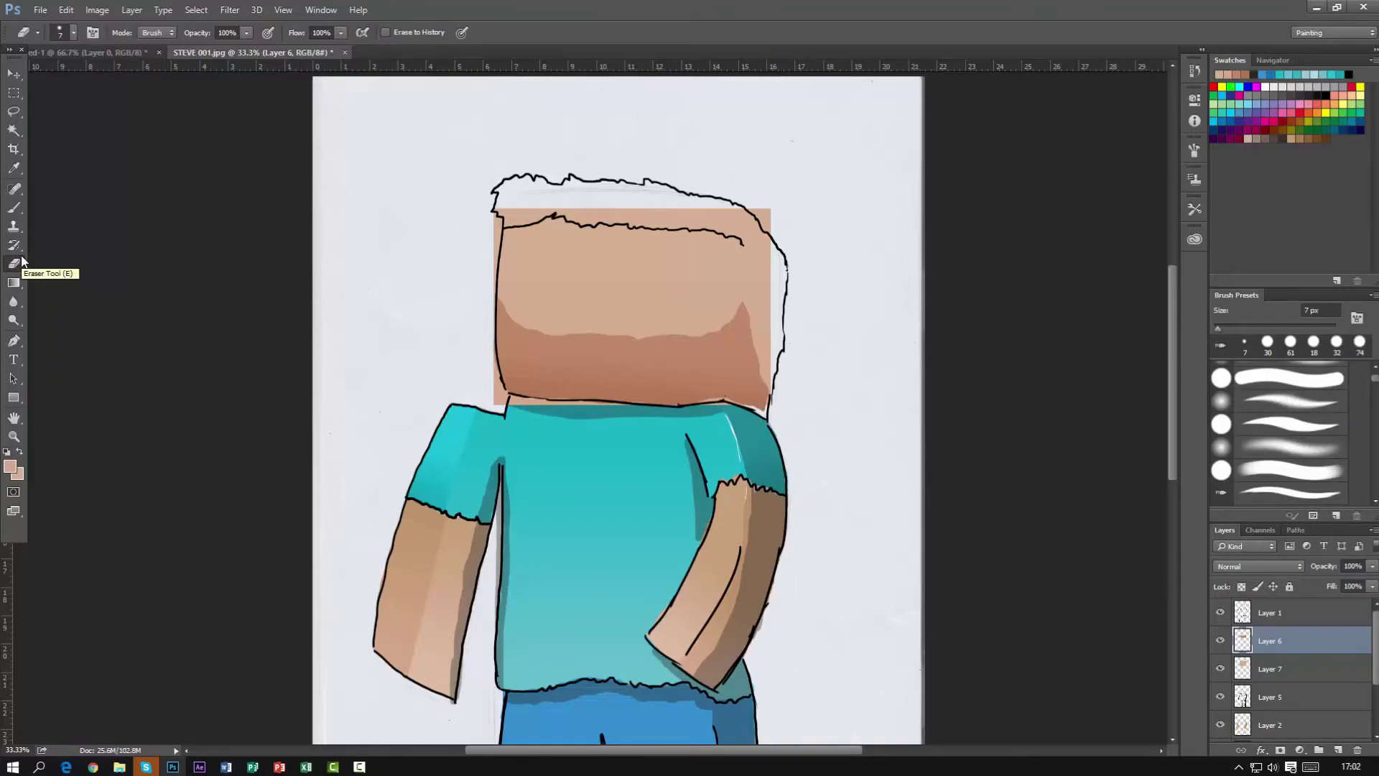
pyautogui.click(61, 33)
pyautogui.moveTo(84, 83); pyautogui.dragTo(99, 82)
pyautogui.click(489, 398)
pyautogui.click(1279, 668)
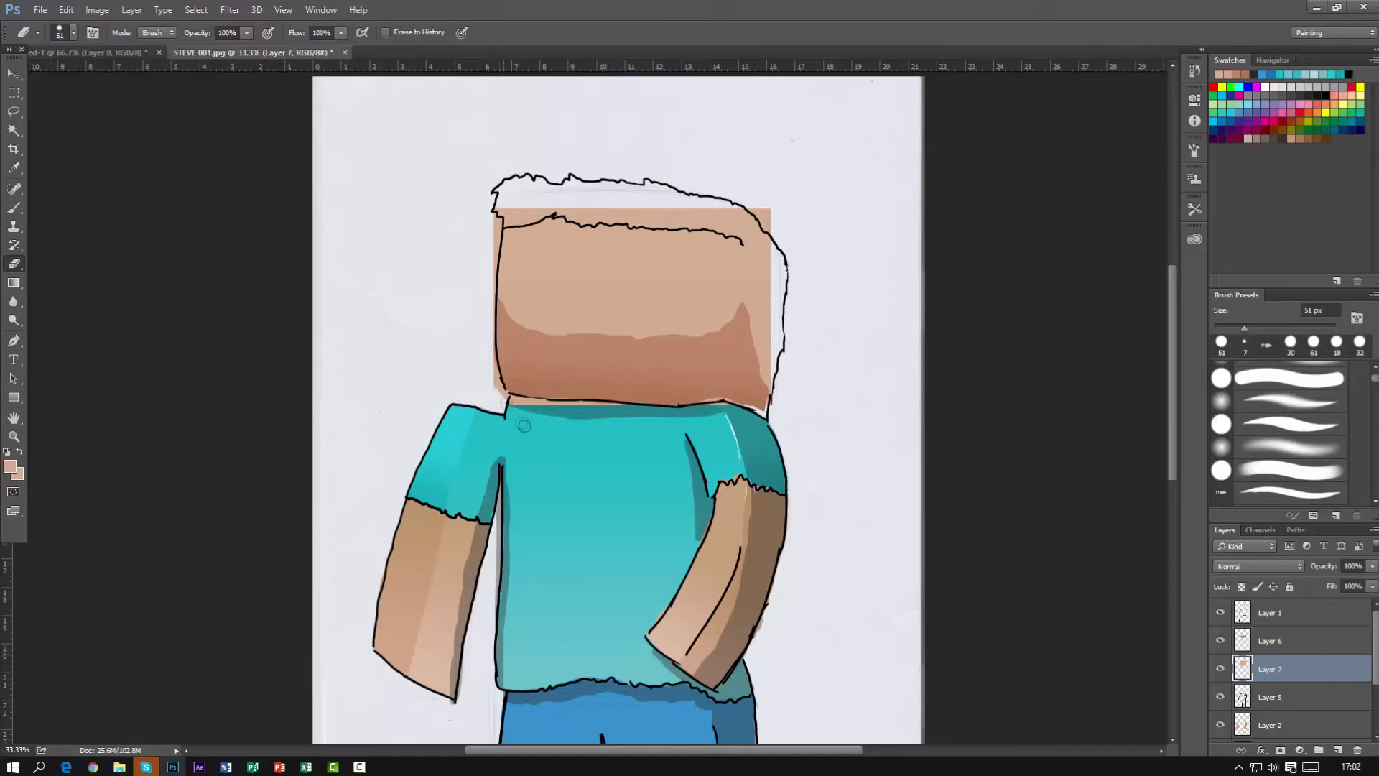
pyautogui.moveTo(721, 418); pyautogui.dragTo(732, 414)
pyautogui.moveTo(732, 421)
pyautogui.mouseDown()
pyautogui.moveTo(683, 416)
pyautogui.moveTo(733, 405)
pyautogui.mouseUp()
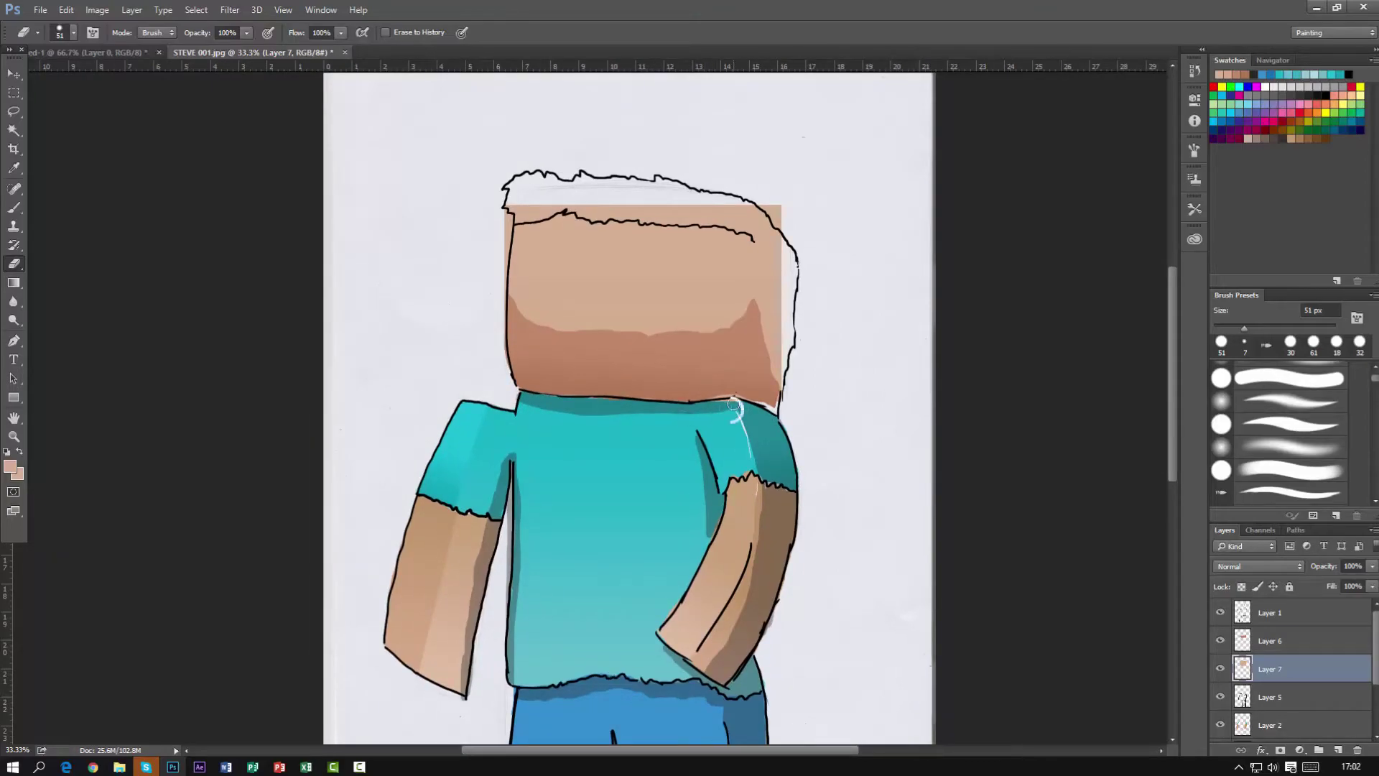
pyautogui.moveTo(784, 216)
pyautogui.mouseDown()
pyautogui.moveTo(778, 234)
pyautogui.moveTo(570, 196)
pyautogui.moveTo(504, 230)
pyautogui.moveTo(519, 215)
pyautogui.moveTo(727, 225)
pyautogui.mouseUp()
# Fill the gap at the chin's right corner and paint the right side of the face in darker skin tones
pyautogui.click(13, 208)
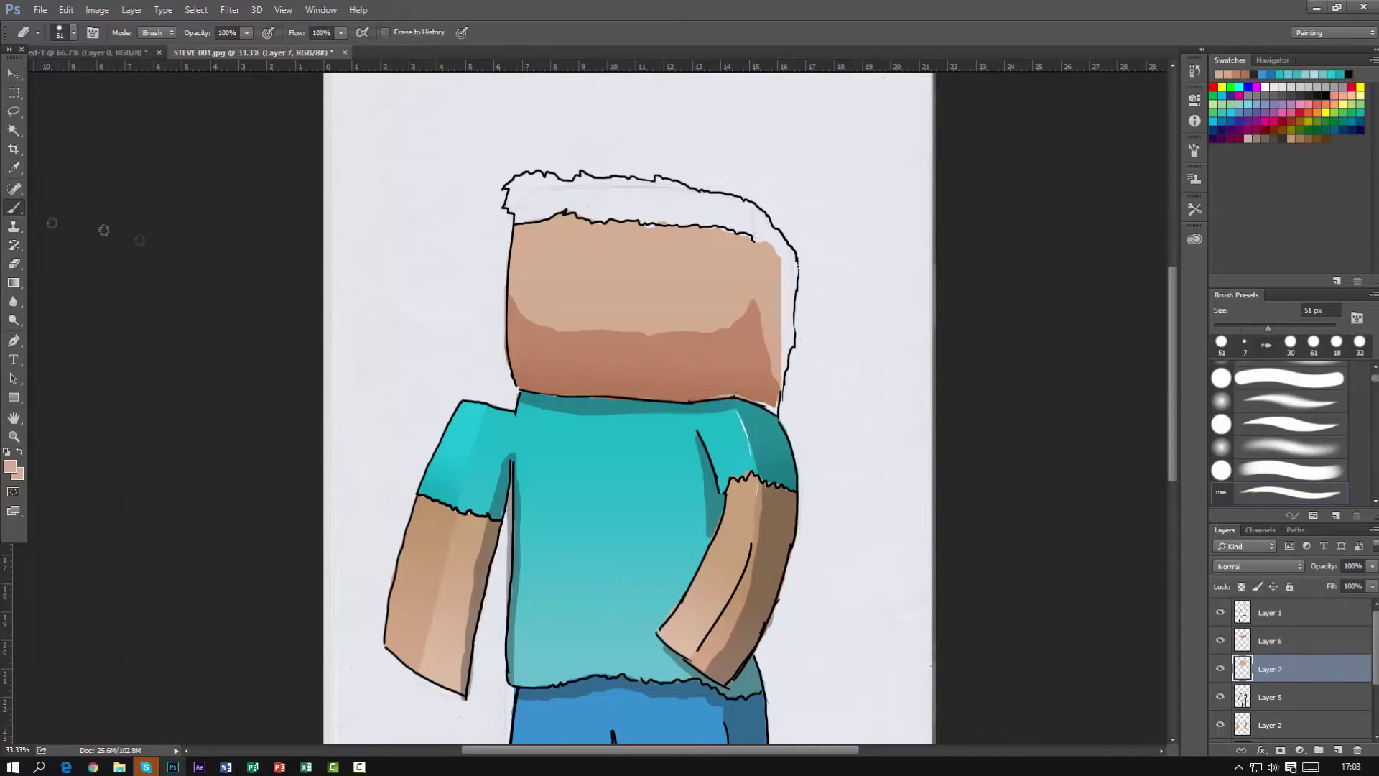
pyautogui.moveTo(763, 402); pyautogui.dragTo(775, 410)
pyautogui.click(10, 466)
pyautogui.click(1065, 543)
pyautogui.click(1065, 520)
pyautogui.click(1288, 449)
pyautogui.moveTo(755, 246)
pyautogui.mouseDown()
pyautogui.moveTo(760, 364)
pyautogui.moveTo(771, 318)
pyautogui.moveTo(774, 368)
pyautogui.moveTo(760, 257)
pyautogui.mouseUp()
pyautogui.click(13, 470)
pyautogui.click(1065, 542)
pyautogui.click(1289, 448)
pyautogui.moveTo(768, 406); pyautogui.dragTo(754, 397)
# Add a new layer and lasso the hair area along the hairline and around the outside of the head
pyautogui.click(1338, 750)
pyautogui.click(14, 111)
pyautogui.moveTo(514, 154)
pyautogui.mouseDown()
pyautogui.moveTo(506, 223)
pyautogui.moveTo(739, 247)
pyautogui.mouseUp()
pyautogui.moveTo(774, 307)
pyautogui.mouseDown()
pyautogui.moveTo(816, 366)
pyautogui.moveTo(684, 154)
pyautogui.moveTo(515, 156)
pyautogui.mouseUp()
# Set the foreground to PANTONE P 36-14 U and the background to a lighter brown
pyautogui.click(11, 466)
pyautogui.click(1070, 563)
pyautogui.click(1077, 585)
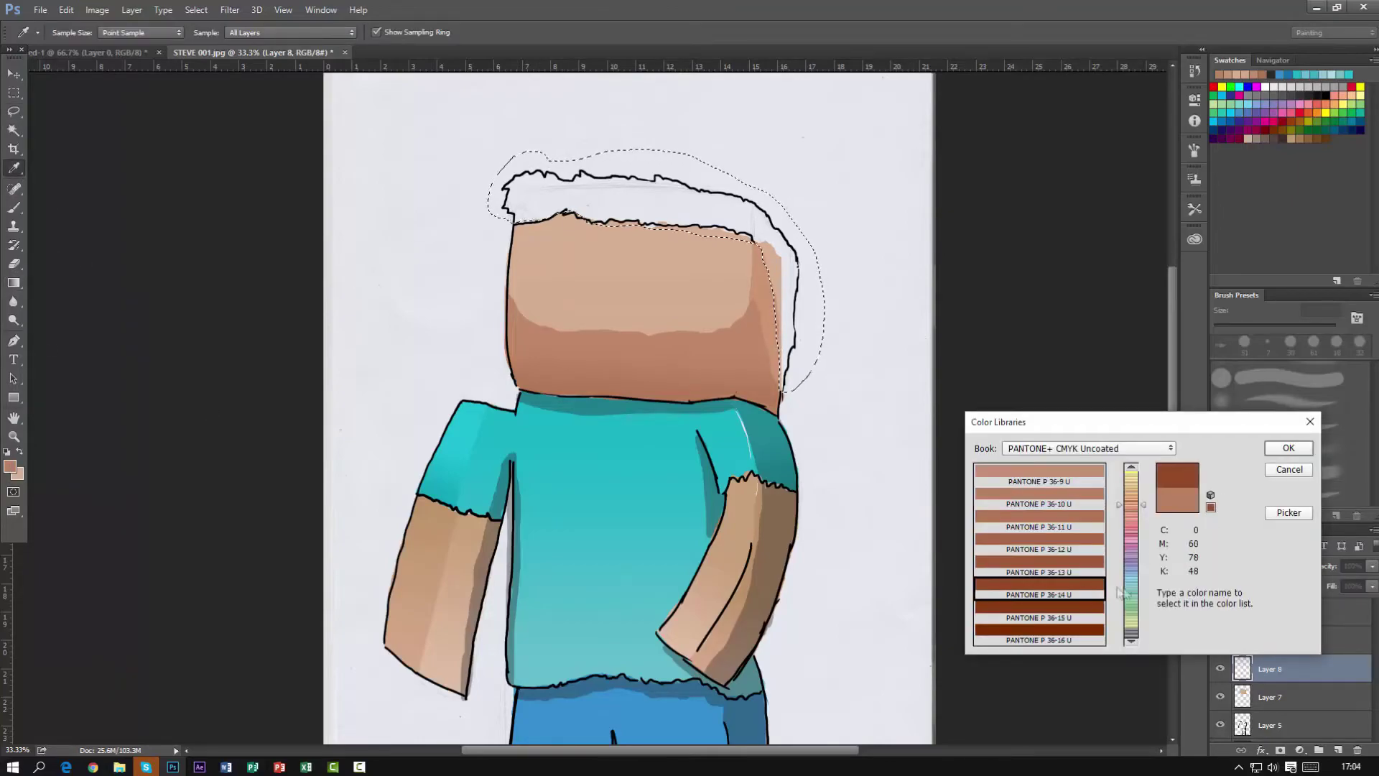
pyautogui.click(1289, 448)
pyautogui.click(19, 475)
pyautogui.click(1087, 528)
pyautogui.click(1305, 448)
# Fill the hair selection with a gradient of the two browns and deselect it
pyautogui.click(13, 282)
pyautogui.moveTo(792, 272); pyautogui.dragTo(727, 260)
pyautogui.hotkey('ctrl', 'd')
# Erase the hair colour outside the outline and below the hairline, and touch up the hair's left corner with brown
pyautogui.click(14, 189)
pyautogui.click(16, 264)
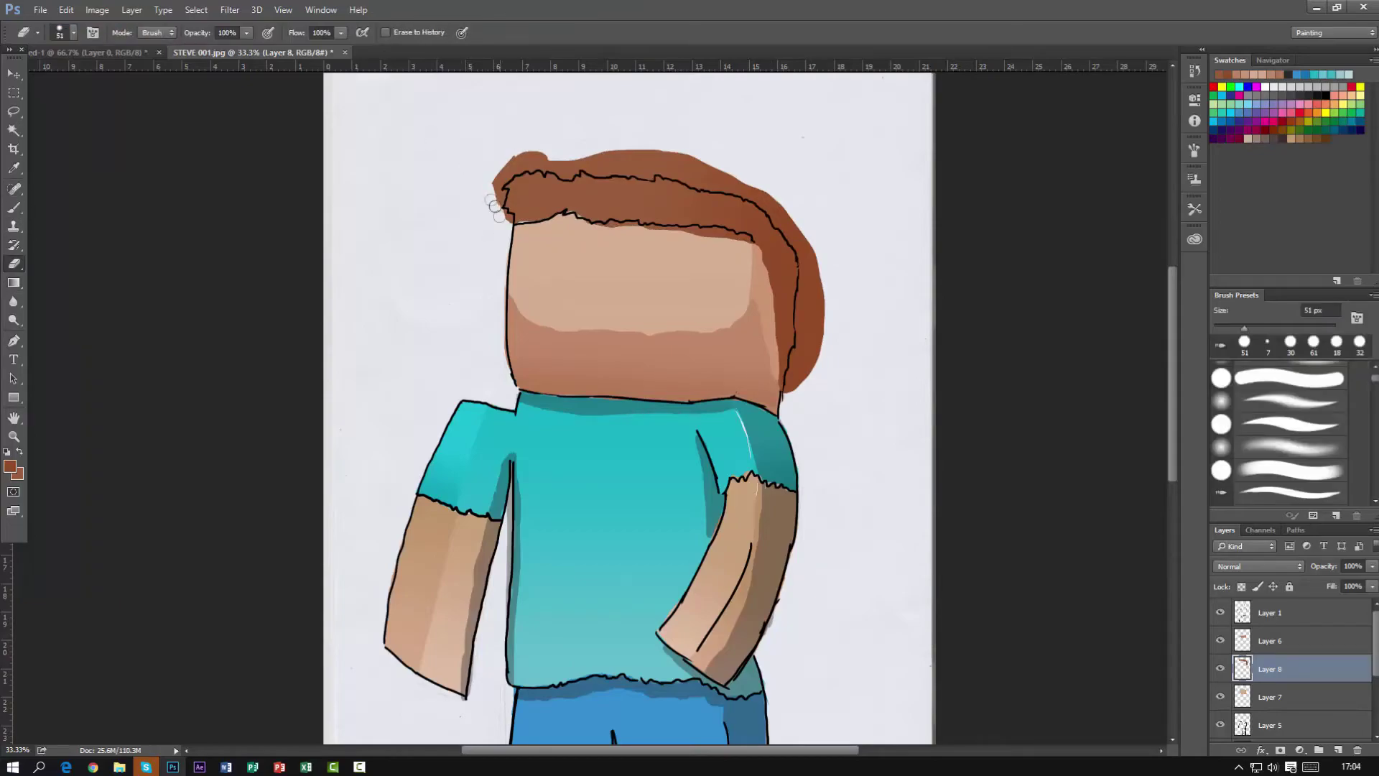
pyautogui.moveTo(497, 188)
pyautogui.mouseDown()
pyautogui.moveTo(521, 152)
pyautogui.moveTo(651, 174)
pyautogui.moveTo(700, 166)
pyautogui.moveTo(765, 192)
pyautogui.moveTo(826, 273)
pyautogui.moveTo(794, 355)
pyautogui.moveTo(815, 377)
pyautogui.mouseUp()
pyautogui.press('b')
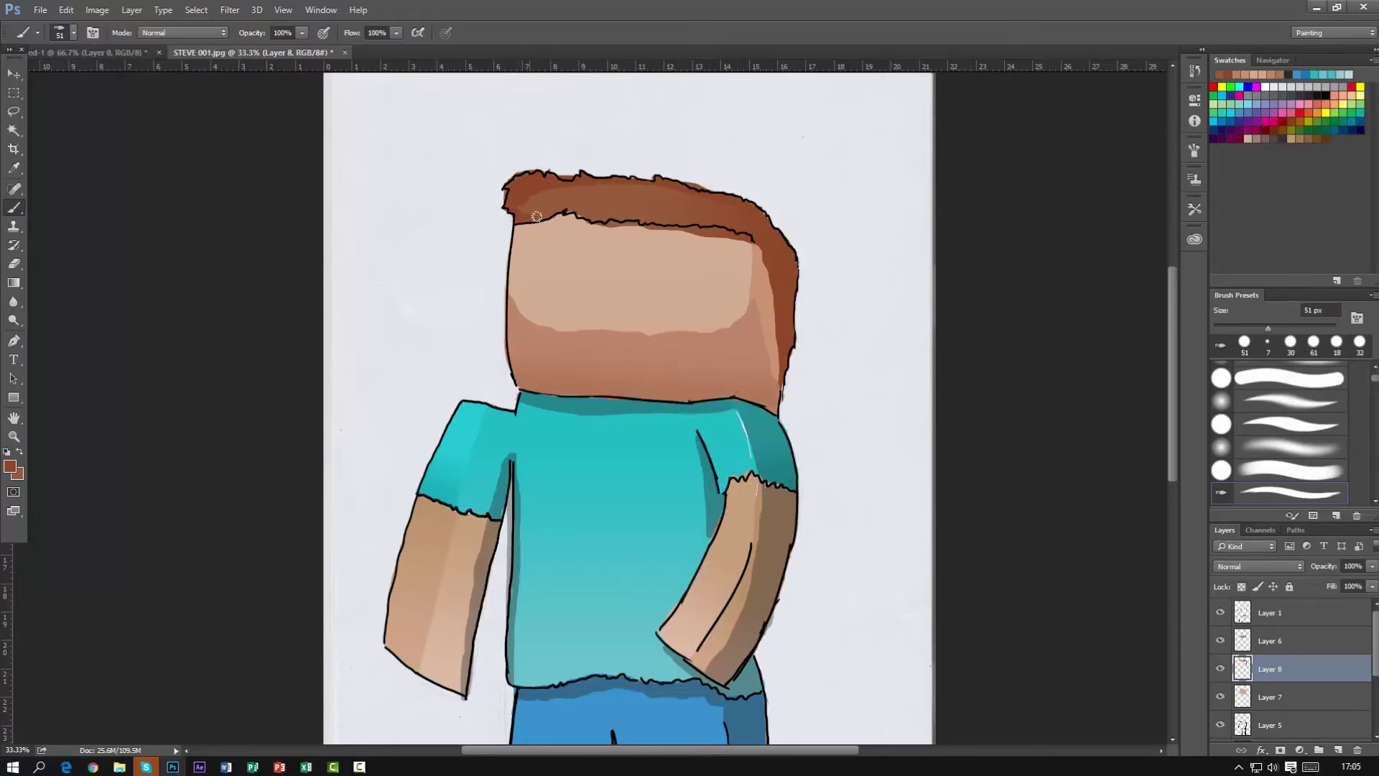
pyautogui.press('e')
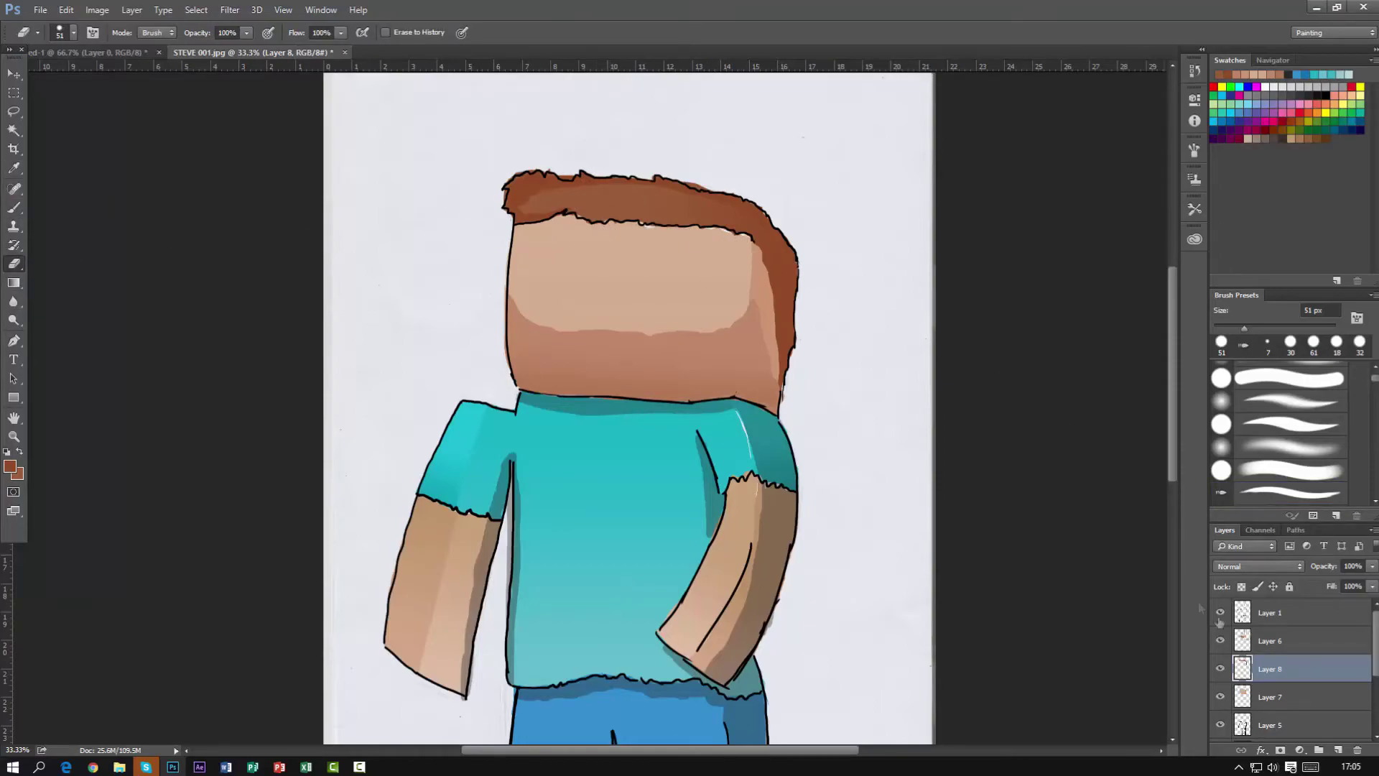
# Paint the uncoloured gap beneath the hairline on Layer 7 with a skin tone sampled from the forehead
pyautogui.click(1270, 697)
pyautogui.click(11, 466)
pyautogui.click(637, 277)
pyautogui.click(1288, 449)
pyautogui.moveTo(636, 224); pyautogui.dragTo(675, 224)
pyautogui.hotkey('ctrl', 'z')
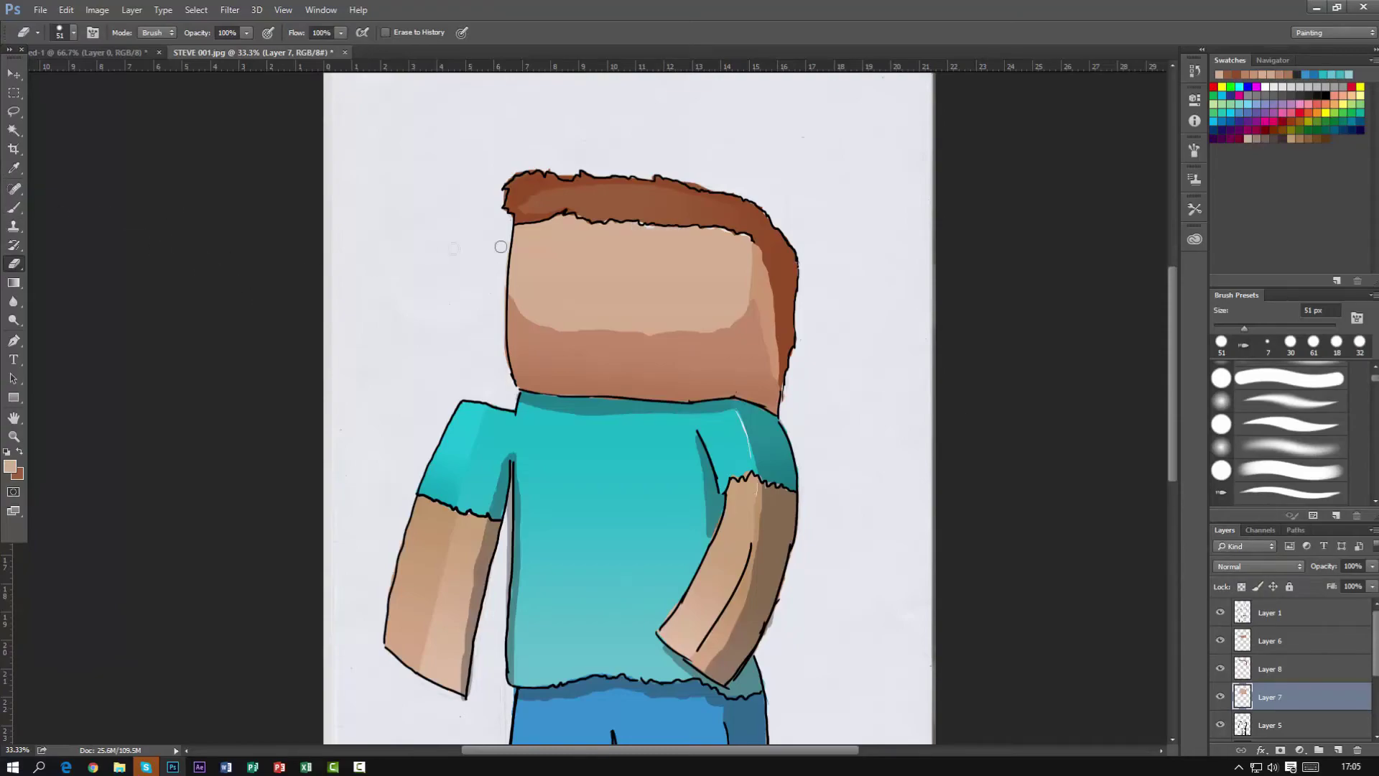
pyautogui.press('b')
pyautogui.moveTo(633, 223); pyautogui.dragTo(647, 229)
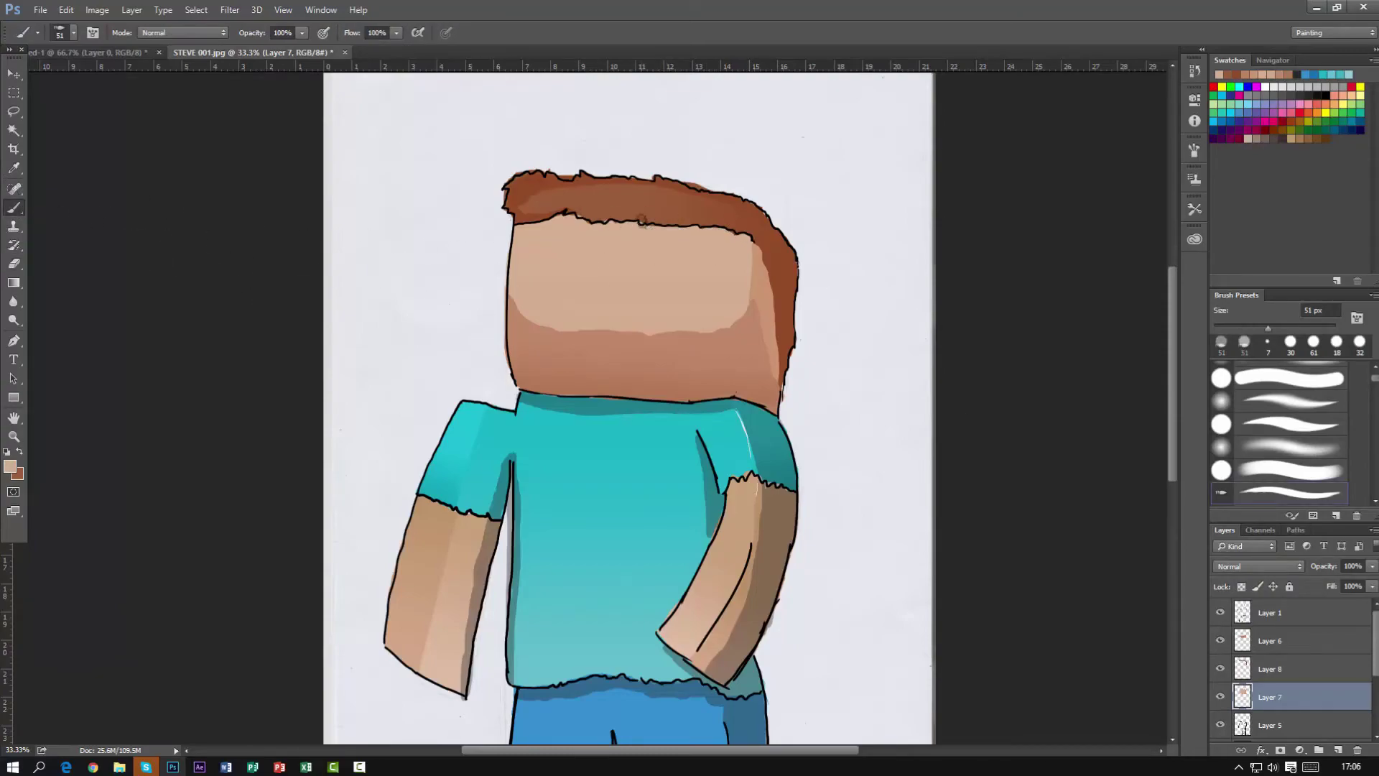
pyautogui.hotkey('ctrl', '-')
pyautogui.hotkey('ctrl', '+')
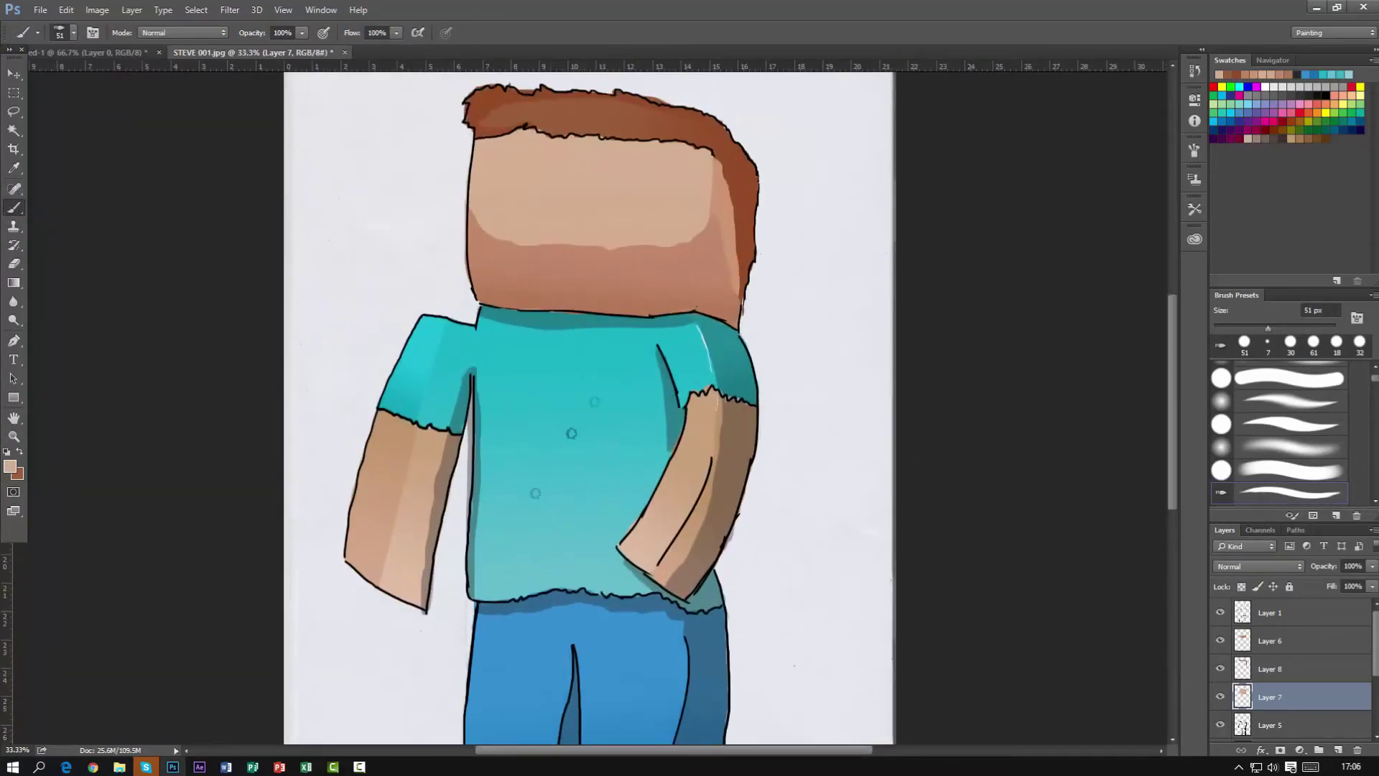
# Hide Layer 7, add a new layer and paint both eyes white (#ffffff) over the sketched eyes
pyautogui.click(1220, 696)
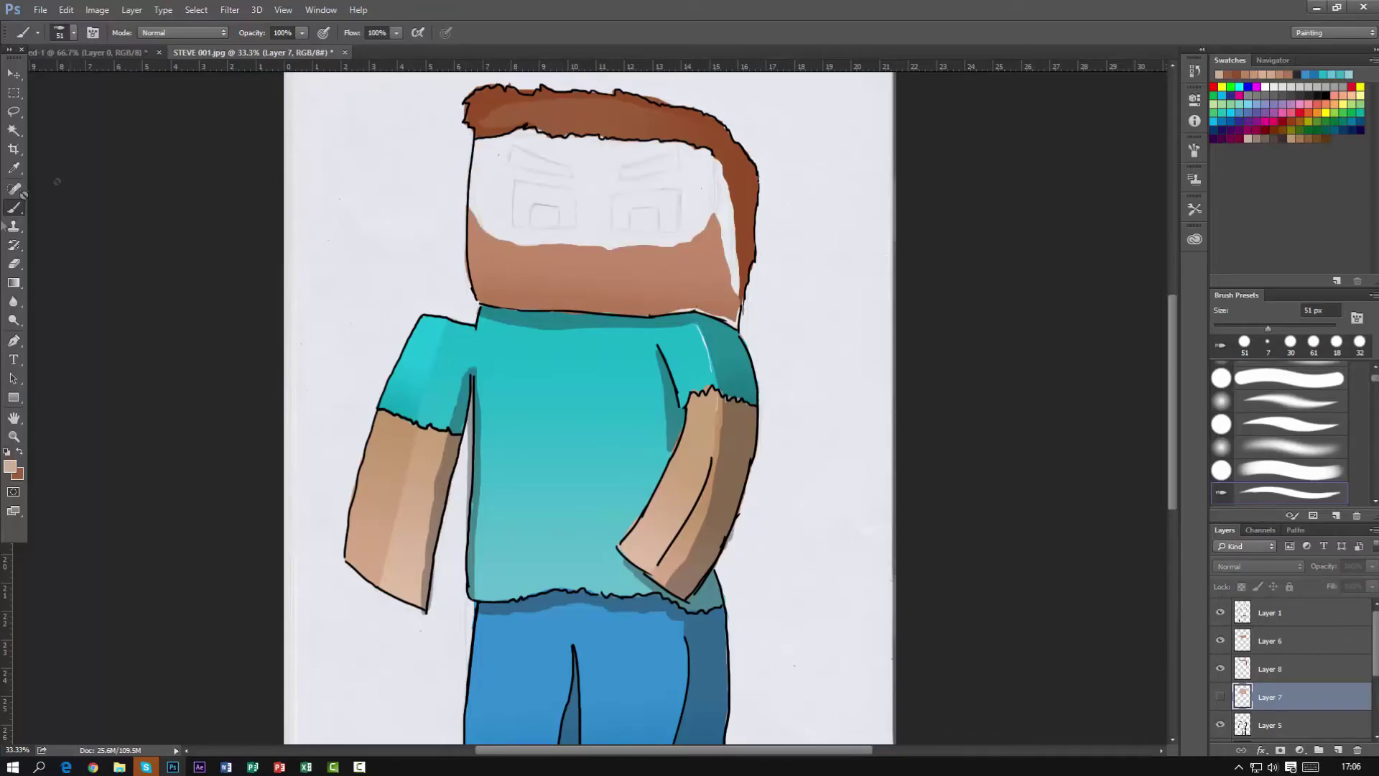
pyautogui.click(14, 149)
pyautogui.click(13, 208)
pyautogui.click(9, 466)
pyautogui.click(1289, 513)
pyautogui.click(978, 457)
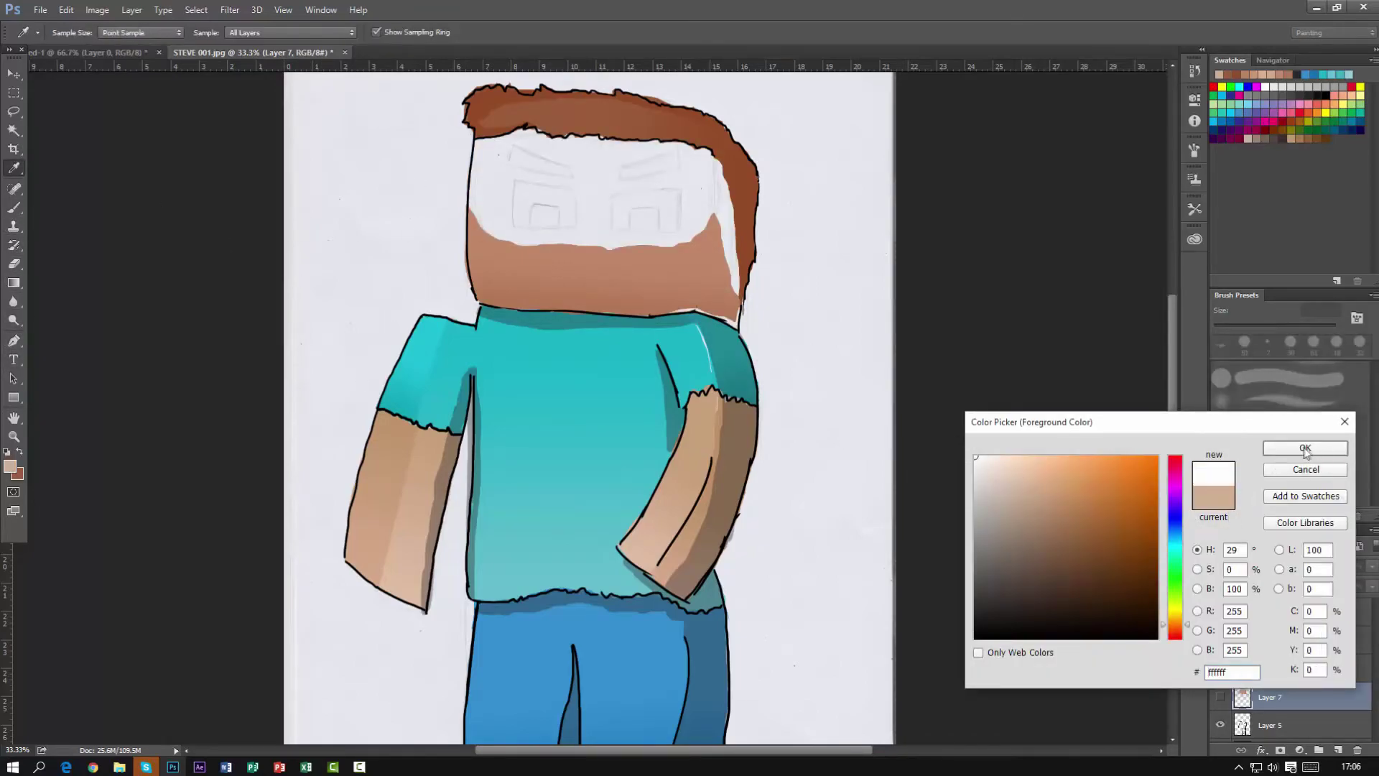
pyautogui.click(1304, 452)
pyautogui.click(1338, 750)
pyautogui.moveTo(517, 189)
pyautogui.mouseDown()
pyautogui.moveTo(537, 226)
pyautogui.moveTo(569, 191)
pyautogui.moveTo(523, 204)
pyautogui.moveTo(527, 215)
pyautogui.moveTo(565, 213)
pyautogui.moveTo(540, 203)
pyautogui.moveTo(551, 197)
pyautogui.moveTo(683, 191)
pyautogui.moveTo(622, 222)
pyautogui.moveTo(656, 222)
pyautogui.moveTo(679, 196)
pyautogui.moveTo(635, 192)
pyautogui.mouseUp()
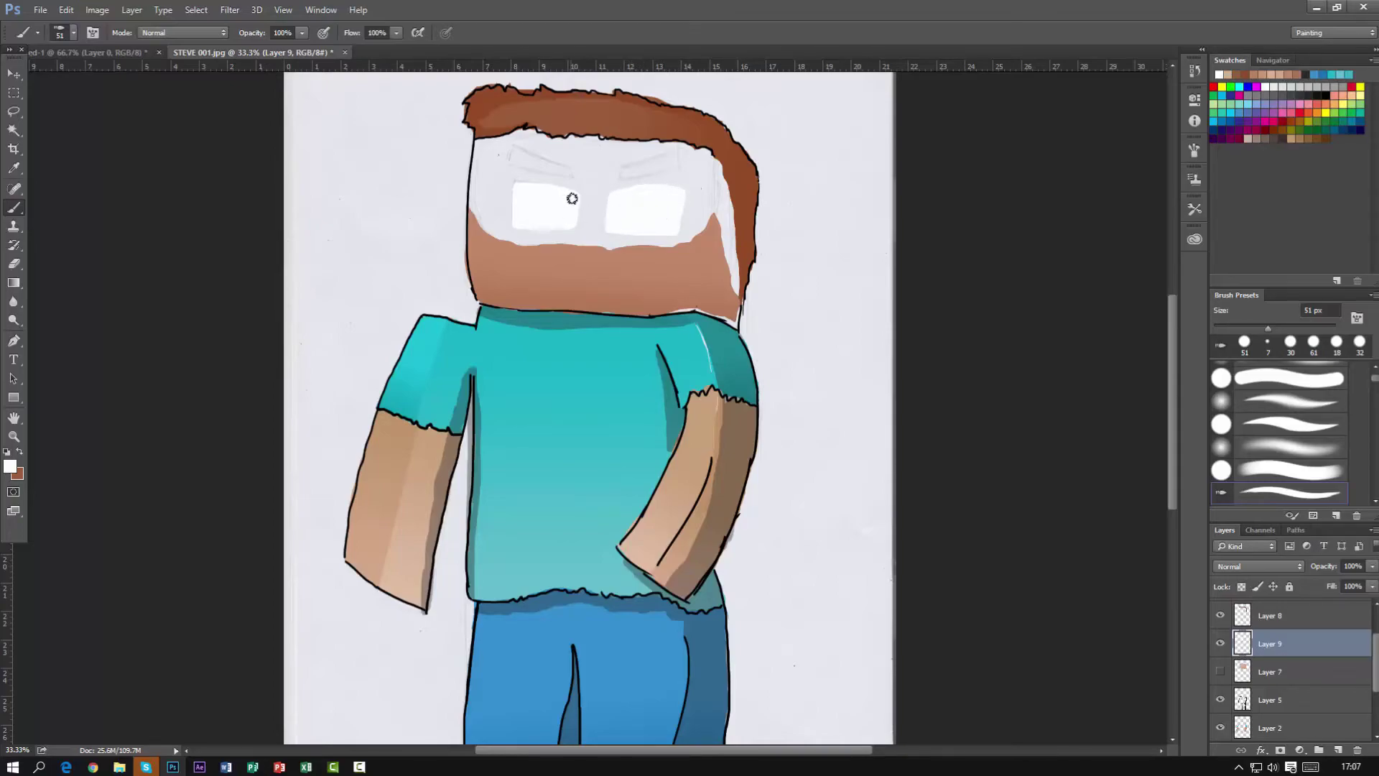
# Paint black pupils on a new layer clipped to the eye whites, and show Layer 7 again
pyautogui.press('d')
pyautogui.click(1338, 749)
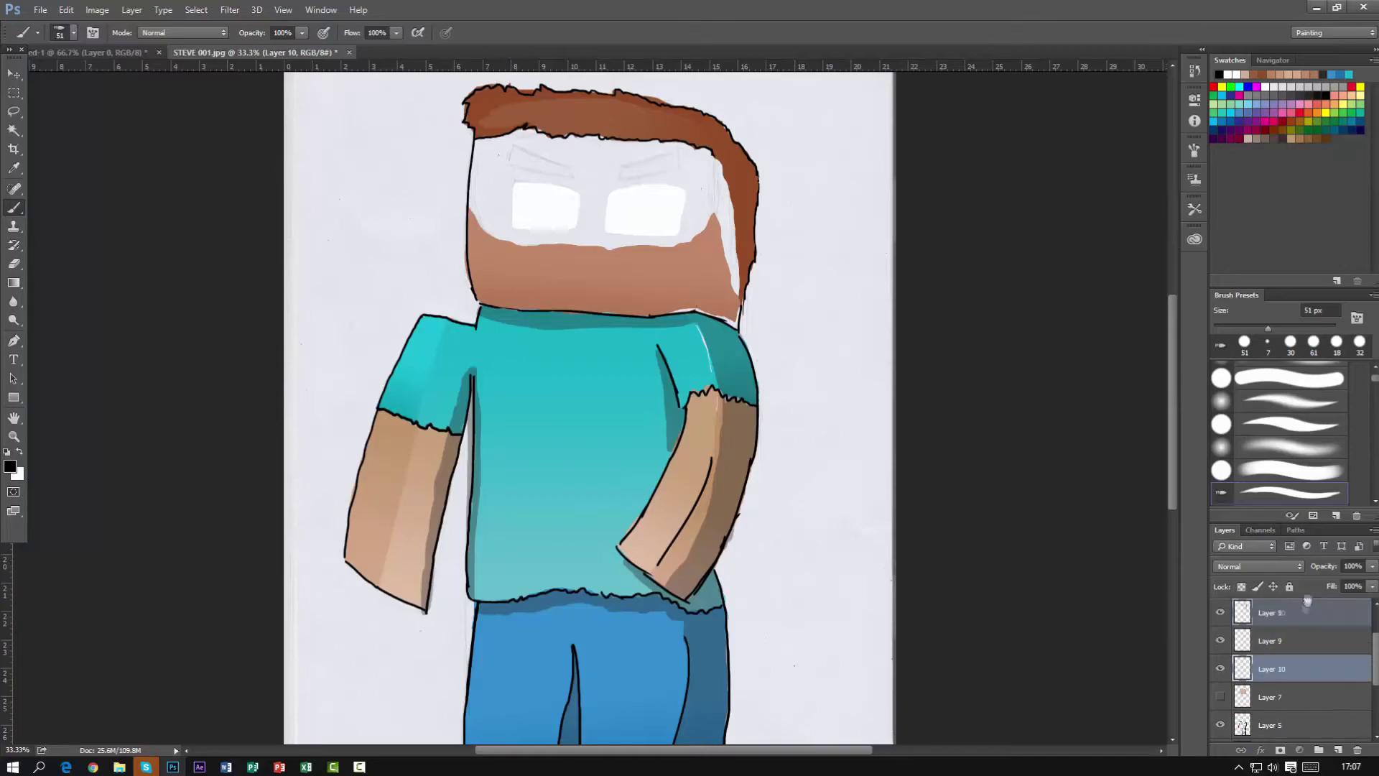
pyautogui.moveTo(526, 230)
pyautogui.mouseDown()
pyautogui.moveTo(554, 211)
pyautogui.moveTo(528, 231)
pyautogui.moveTo(654, 238)
pyautogui.mouseUp()
pyautogui.keyDown('alt'); pyautogui.click(1296, 657); pyautogui.keyUp('alt')
pyautogui.click(1220, 698)
# Add a new layer above Layer 7 and paint angled eyebrows with a brown sampled from the hair
pyautogui.click(1286, 701)
pyautogui.click(1337, 749)
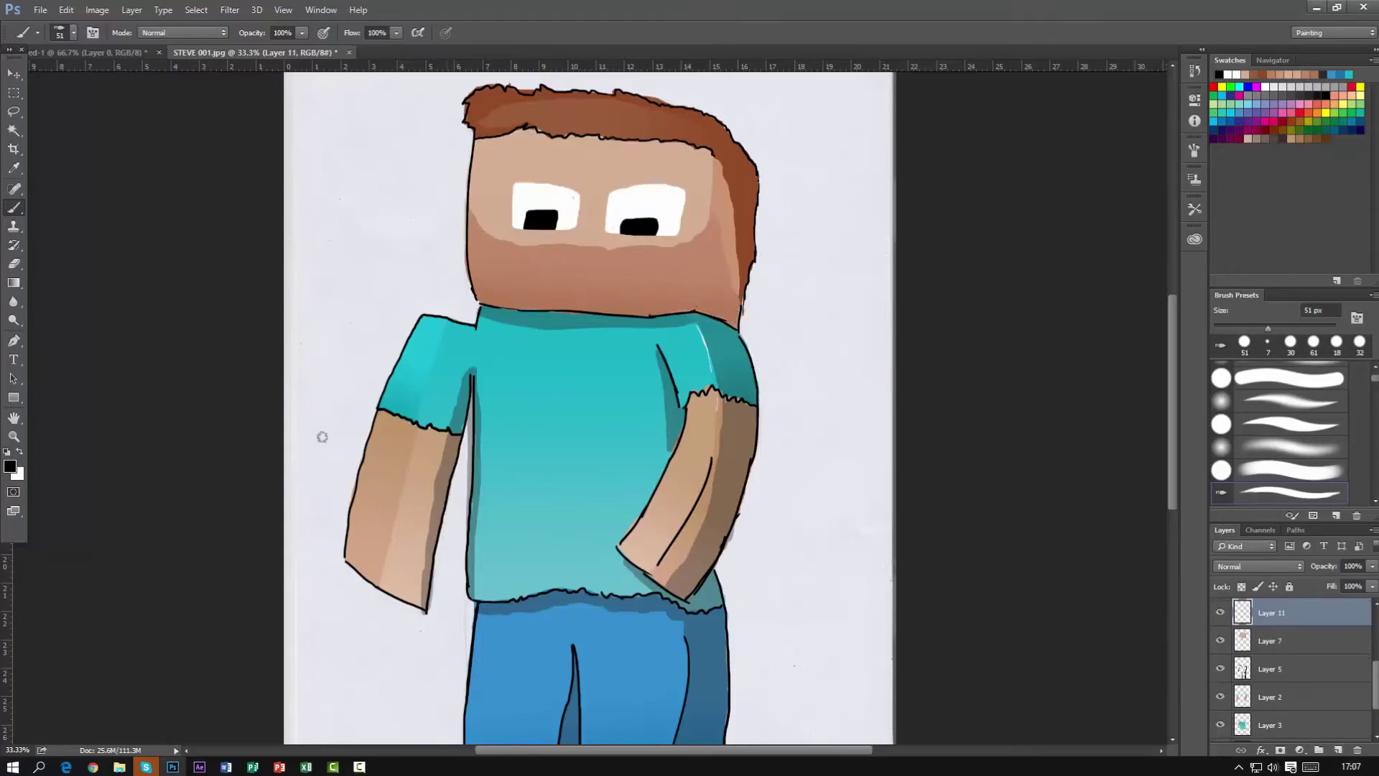
pyautogui.click(10, 466)
pyautogui.click(549, 101)
pyautogui.click(1279, 456)
pyautogui.moveTo(507, 153)
pyautogui.mouseDown()
pyautogui.moveTo(537, 176)
pyautogui.moveTo(567, 166)
pyautogui.moveTo(510, 154)
pyautogui.moveTo(557, 174)
pyautogui.moveTo(661, 167)
pyautogui.moveTo(627, 176)
pyautogui.mouseUp()
# On a new layer at 33% opacity, paint a near-black shadow beneath the hairline and down the face's right edge
pyautogui.click(1337, 749)
pyautogui.click(10, 466)
pyautogui.click(975, 616)
pyautogui.click(1285, 451)
pyautogui.moveTo(471, 142); pyautogui.dragTo(501, 138)
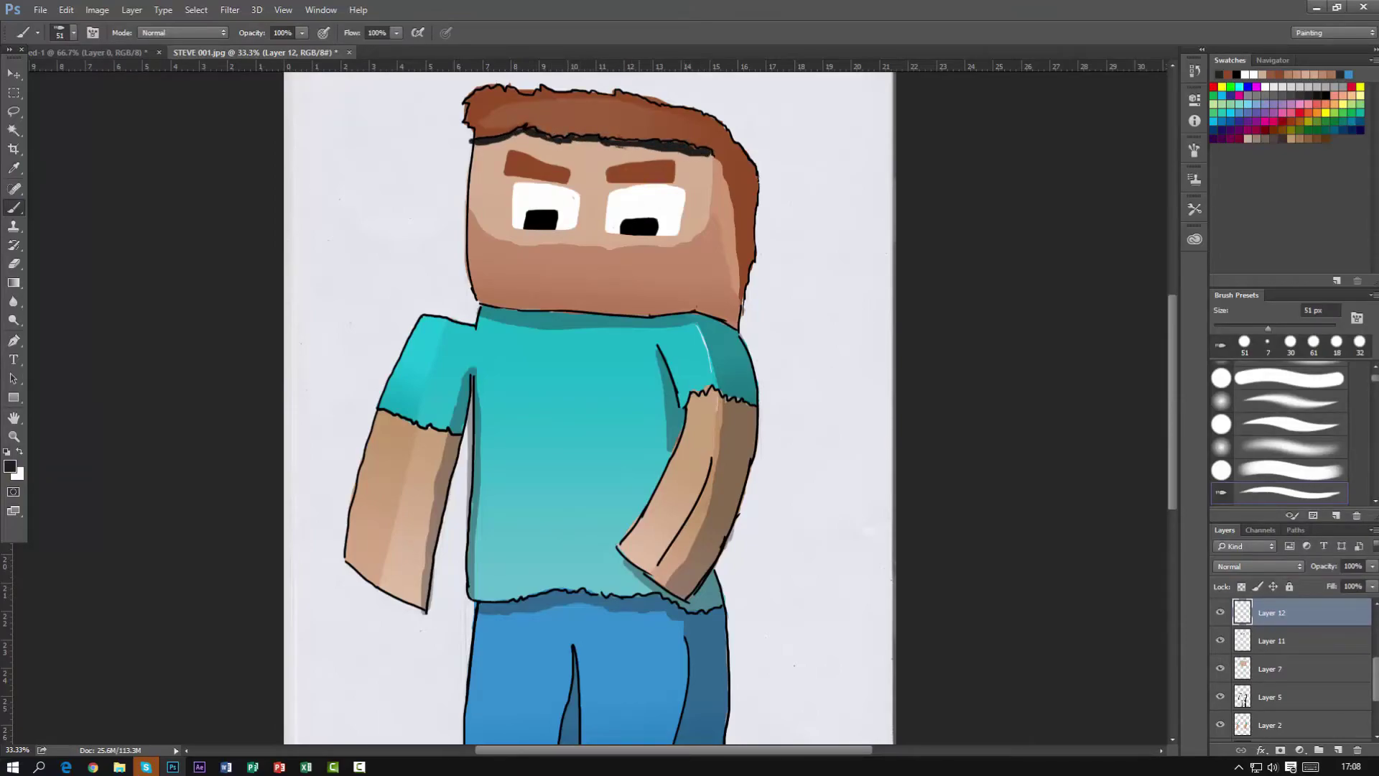
pyautogui.click(1371, 566)
pyautogui.moveTo(715, 157)
pyautogui.mouseDown()
pyautogui.moveTo(733, 189)
pyautogui.moveTo(739, 283)
pyautogui.mouseUp()
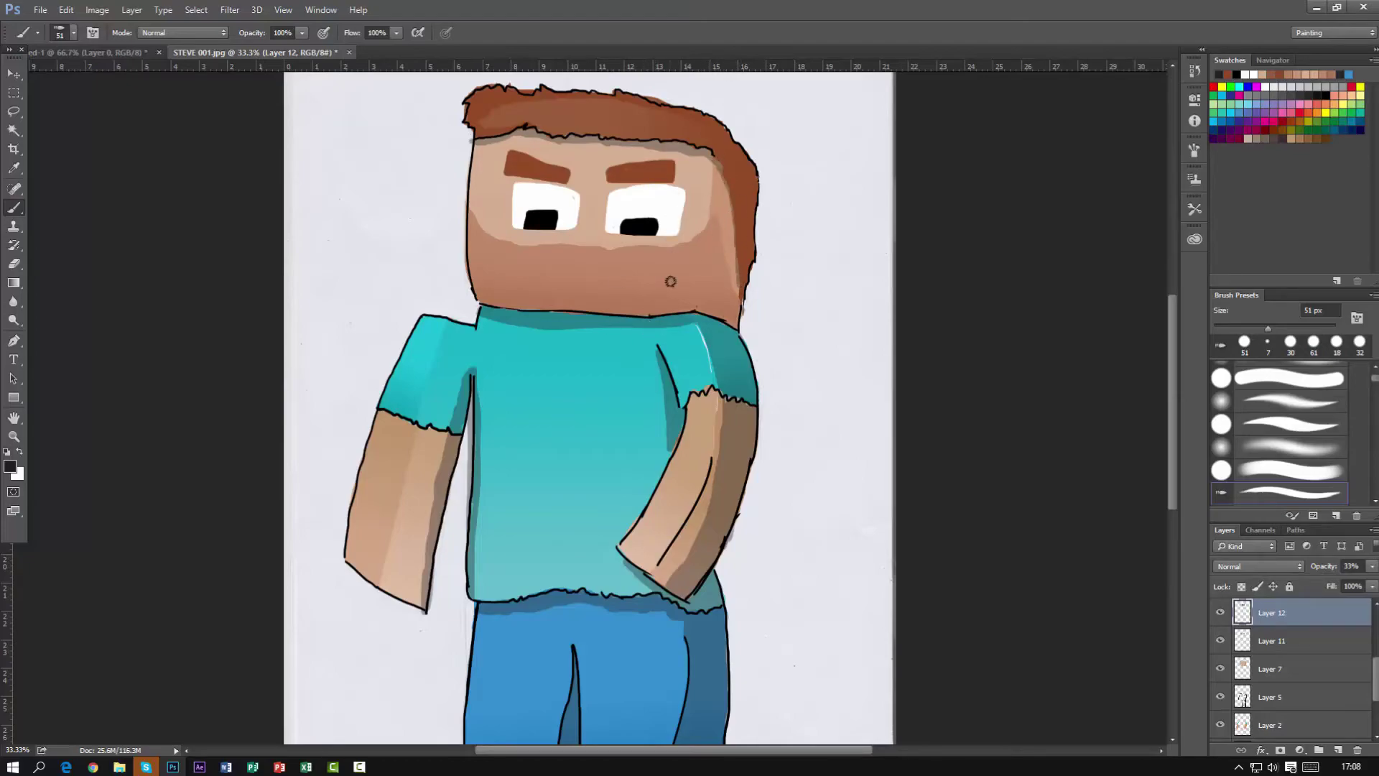
# On Layer 3, cover the white gap on the right sleeve with teal sampled from the shirt
pyautogui.keyDown('ctrl'); pyautogui.click(537, 362); pyautogui.keyUp('ctrl')
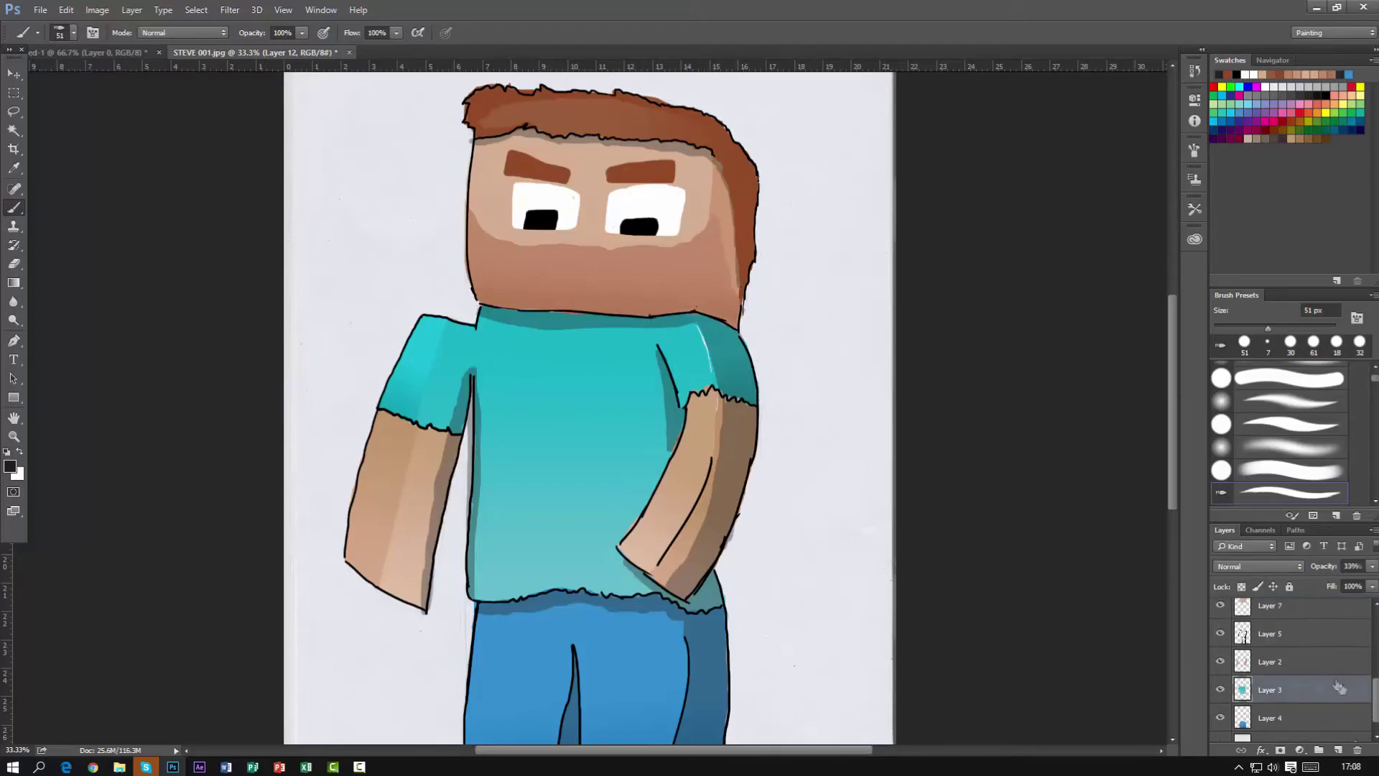
pyautogui.click(10, 467)
pyautogui.click(682, 359)
pyautogui.click(1305, 447)
pyautogui.moveTo(708, 367); pyautogui.dragTo(694, 324)
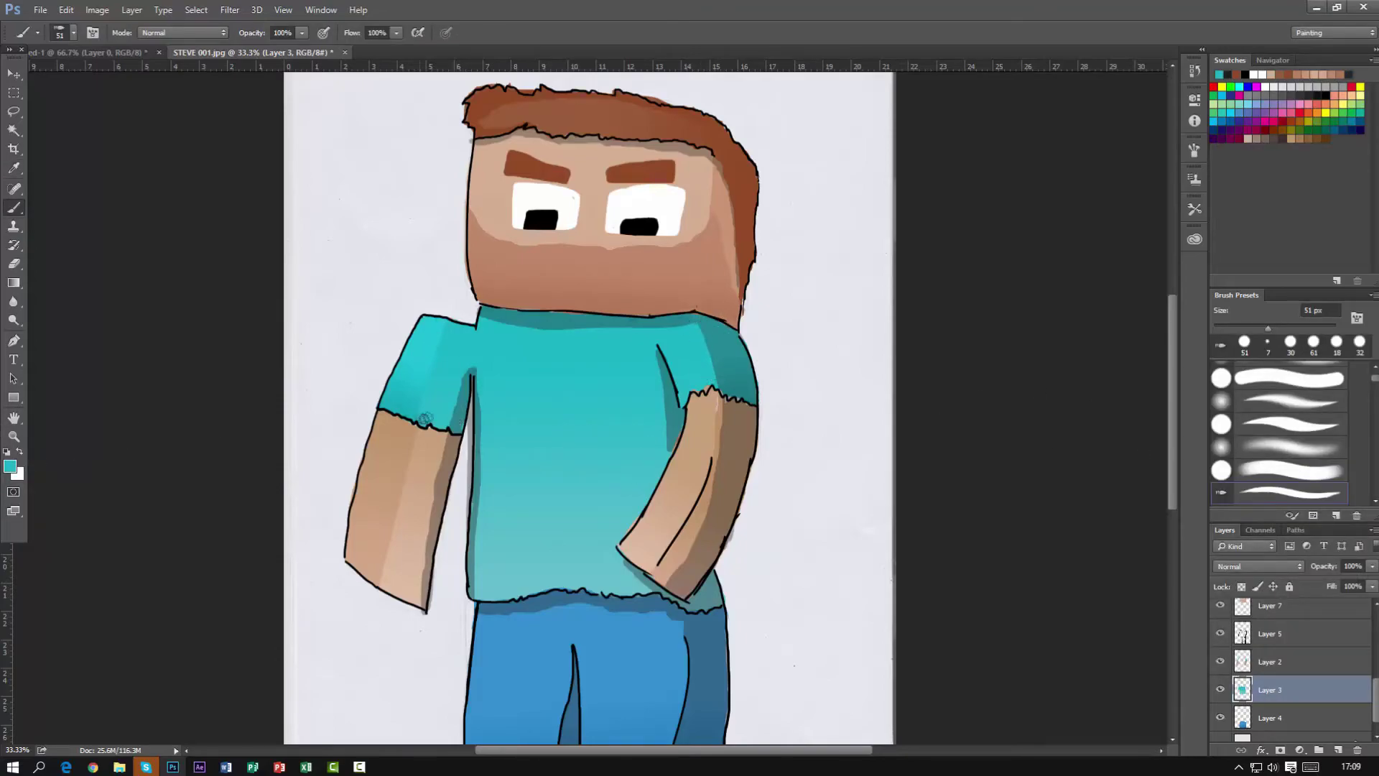
pyautogui.scroll(-3, 617, 528)
pyautogui.scroll(4, 617, 521)
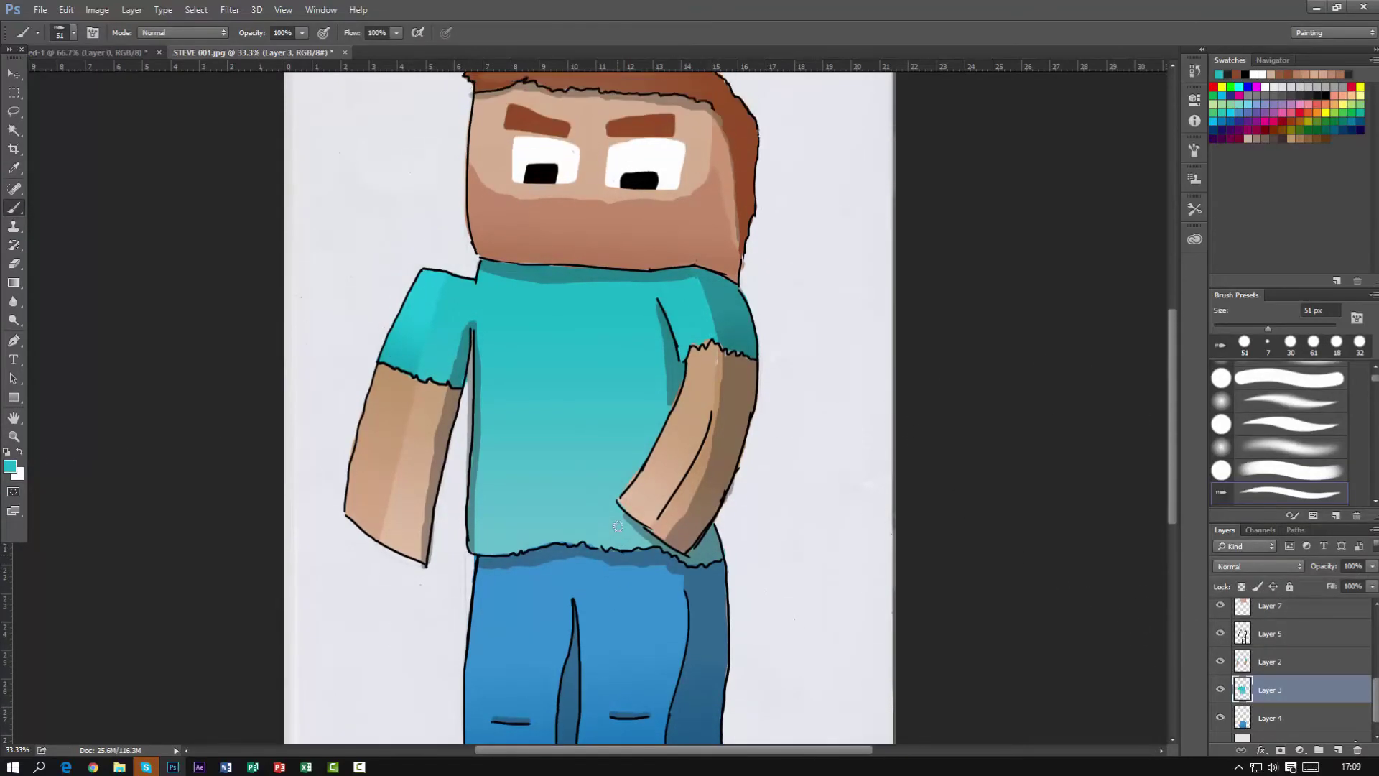
pyautogui.scroll(3, 1233, 655)
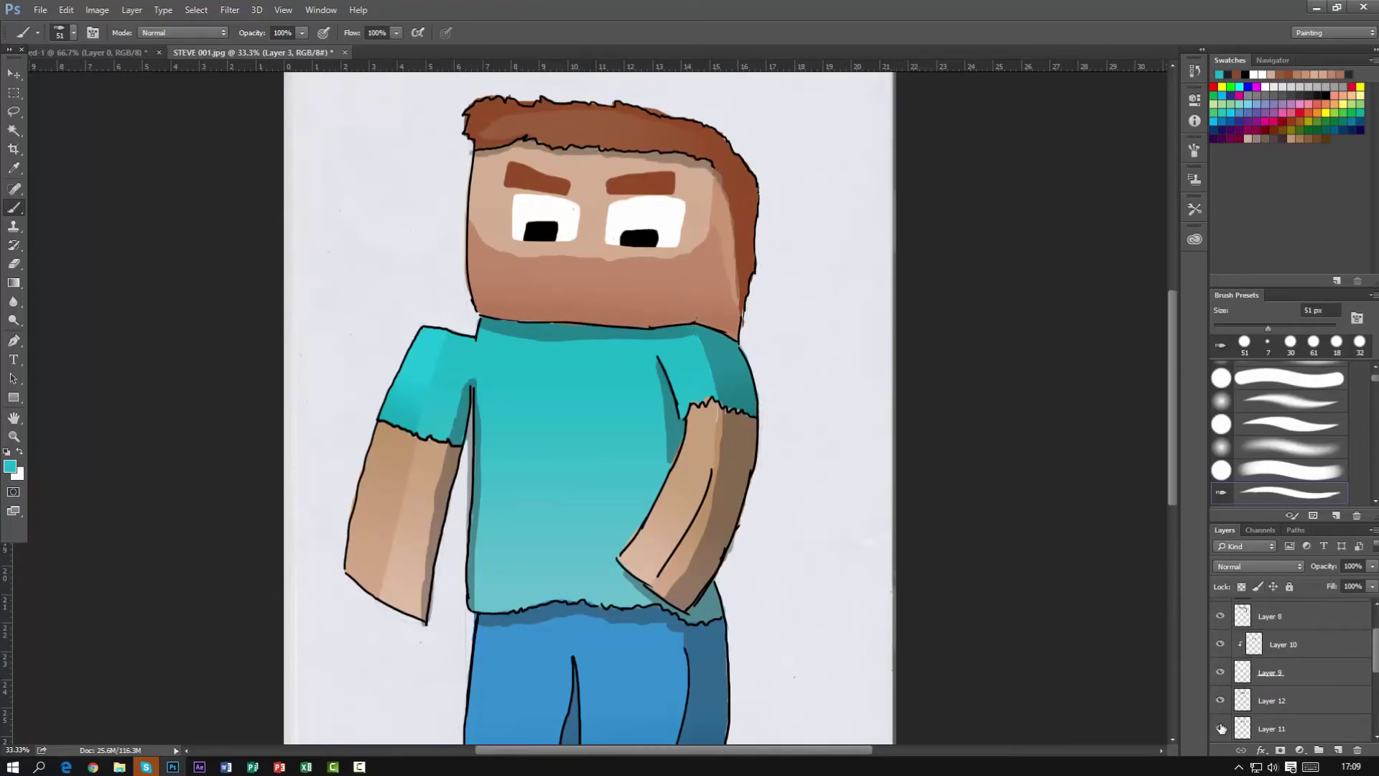
# Add a new layer above Layer 6 and paint a white rectangular mouth on the lower face
pyautogui.click(20, 452)
pyautogui.click(1338, 750)
pyautogui.moveTo(1282, 644)
pyautogui.mouseDown()
pyautogui.moveTo(1284, 584)
pyautogui.moveTo(1285, 627)
pyautogui.mouseUp()
pyautogui.moveTo(531, 281)
pyautogui.mouseDown()
pyautogui.moveTo(607, 309)
pyautogui.moveTo(569, 284)
pyautogui.moveTo(535, 296)
pyautogui.moveTo(602, 305)
pyautogui.moveTo(532, 287)
pyautogui.mouseUp()
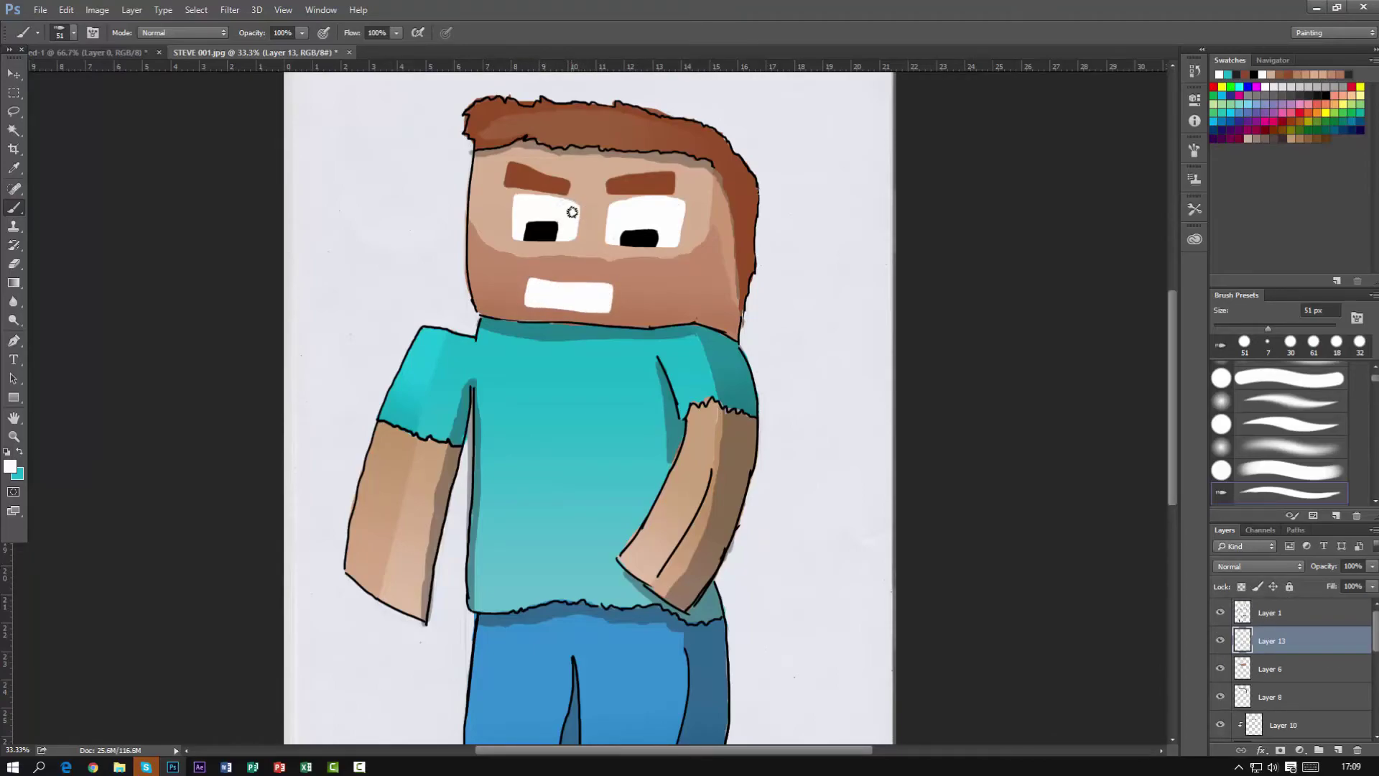
# Add a layer clipped to the white mouth and draw a black line across its middle
pyautogui.click(1338, 749)
pyautogui.keyDown('alt'); pyautogui.click(1278, 653); pyautogui.keyUp('alt')
pyautogui.keyDown('alt'); pyautogui.click(1278, 651); pyautogui.keyUp('alt')
pyautogui.press('d')
pyautogui.moveTo(525, 290); pyautogui.dragTo(611, 296)
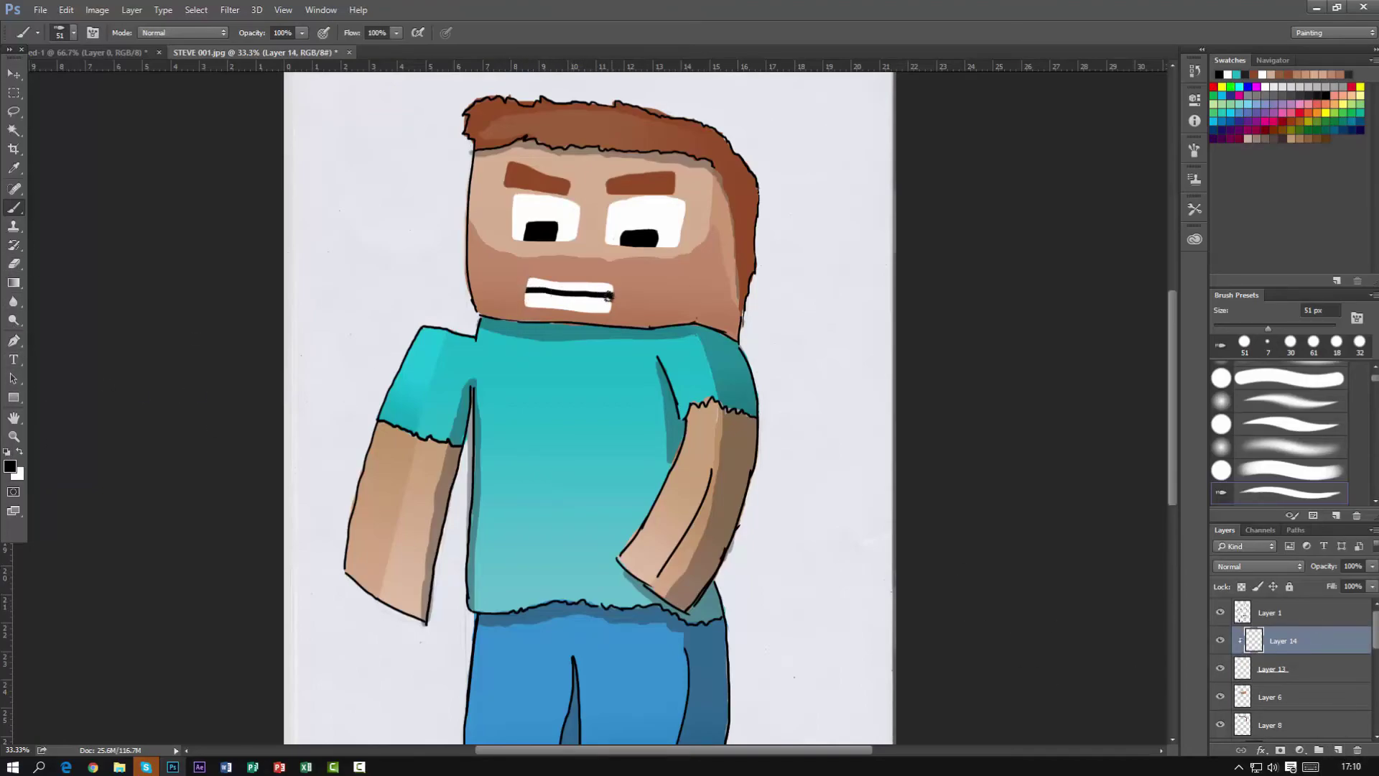
pyautogui.moveTo(528, 293)
pyautogui.mouseDown()
pyautogui.moveTo(612, 295)
pyautogui.moveTo(603, 326)
pyautogui.mouseUp()
# Reduce the brush to 18 px and draw the vertical divisions between the teeth
pyautogui.rightClick(441, 279)
pyautogui.press('Return')
pyautogui.hotkey('ctrl', '-')
pyautogui.hotkey('ctrl', '-')
pyautogui.hotkey('ctrl', '+')
pyautogui.hotkey('ctrl', '+')
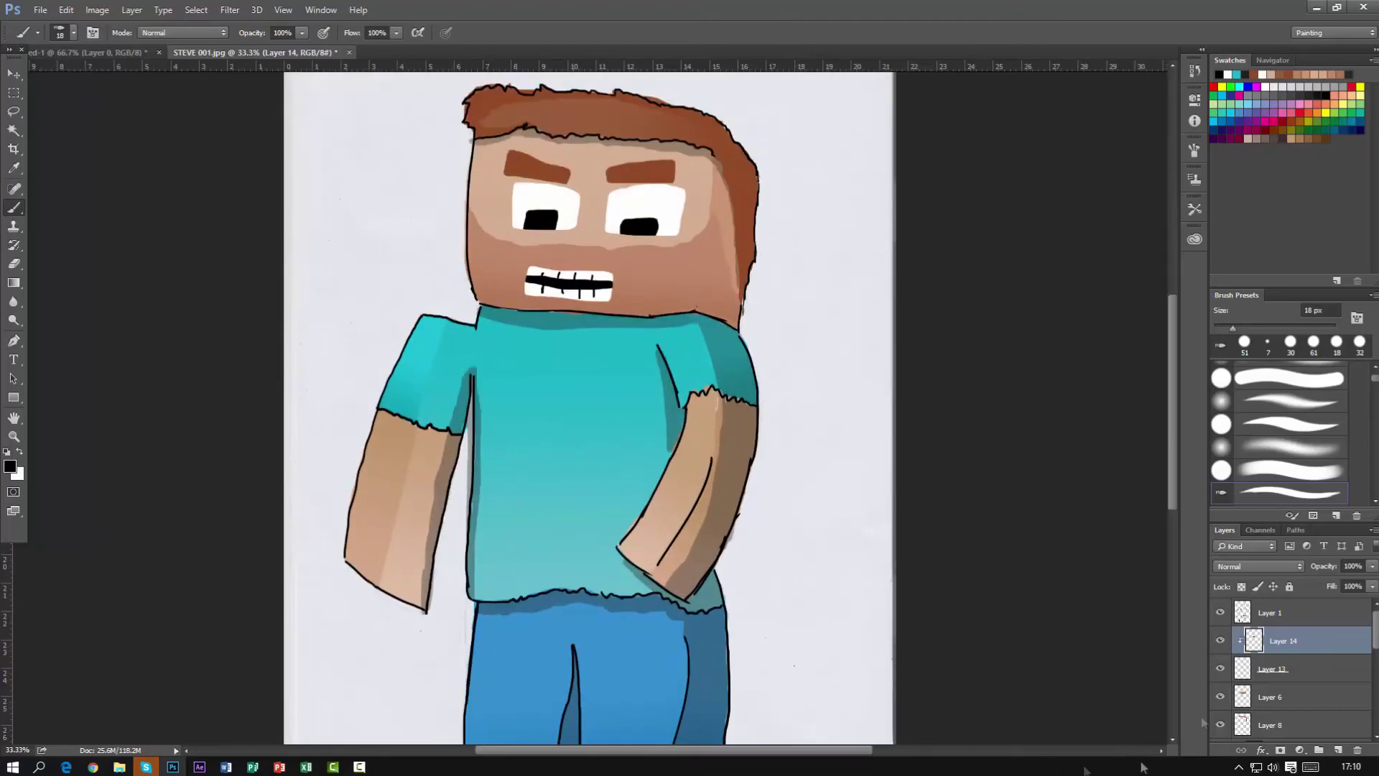
# Hide Layer 14 and the face and hair colour layers 6, 8 and 7 to expose the sketched mouth
pyautogui.click(1222, 642)
pyautogui.click(1220, 697)
pyautogui.click(1220, 724)
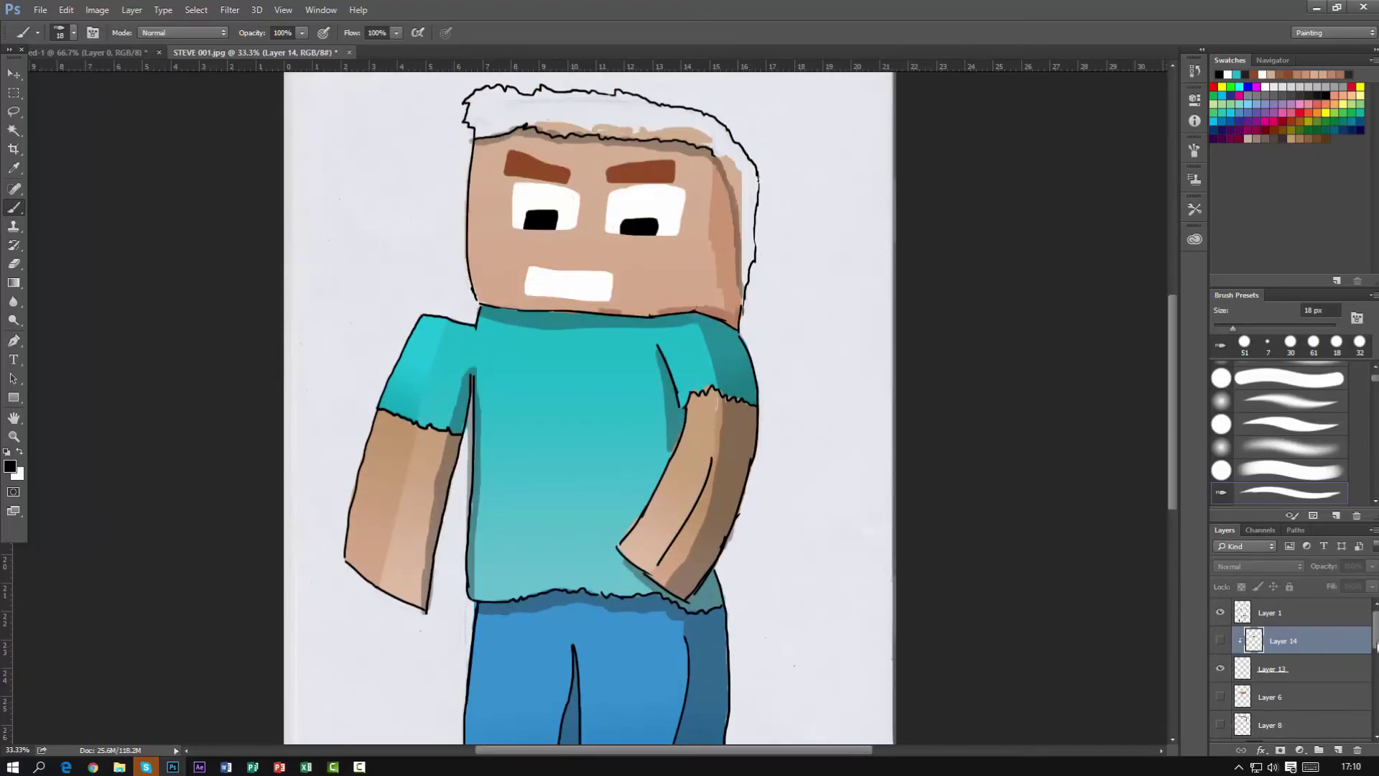
pyautogui.scroll(-2, 1224, 718)
pyautogui.click(1220, 725)
pyautogui.click(1223, 729)
pyautogui.scroll(-2, 1260, 693)
pyautogui.click(1222, 657)
pyautogui.scroll(4, 1224, 659)
# Delete the two layers holding the rectangular mouth and its teeth lines
pyautogui.click(1221, 640)
pyautogui.click(1221, 641)
pyautogui.press('Delete')
pyautogui.press('Delete')
# On a new layer, outline the sketched grin in black and fill the gap between the tooth rows with black
pyautogui.click(1338, 749)
pyautogui.moveTo(530, 273)
pyautogui.mouseDown()
pyautogui.moveTo(576, 297)
pyautogui.moveTo(642, 288)
pyautogui.mouseUp()
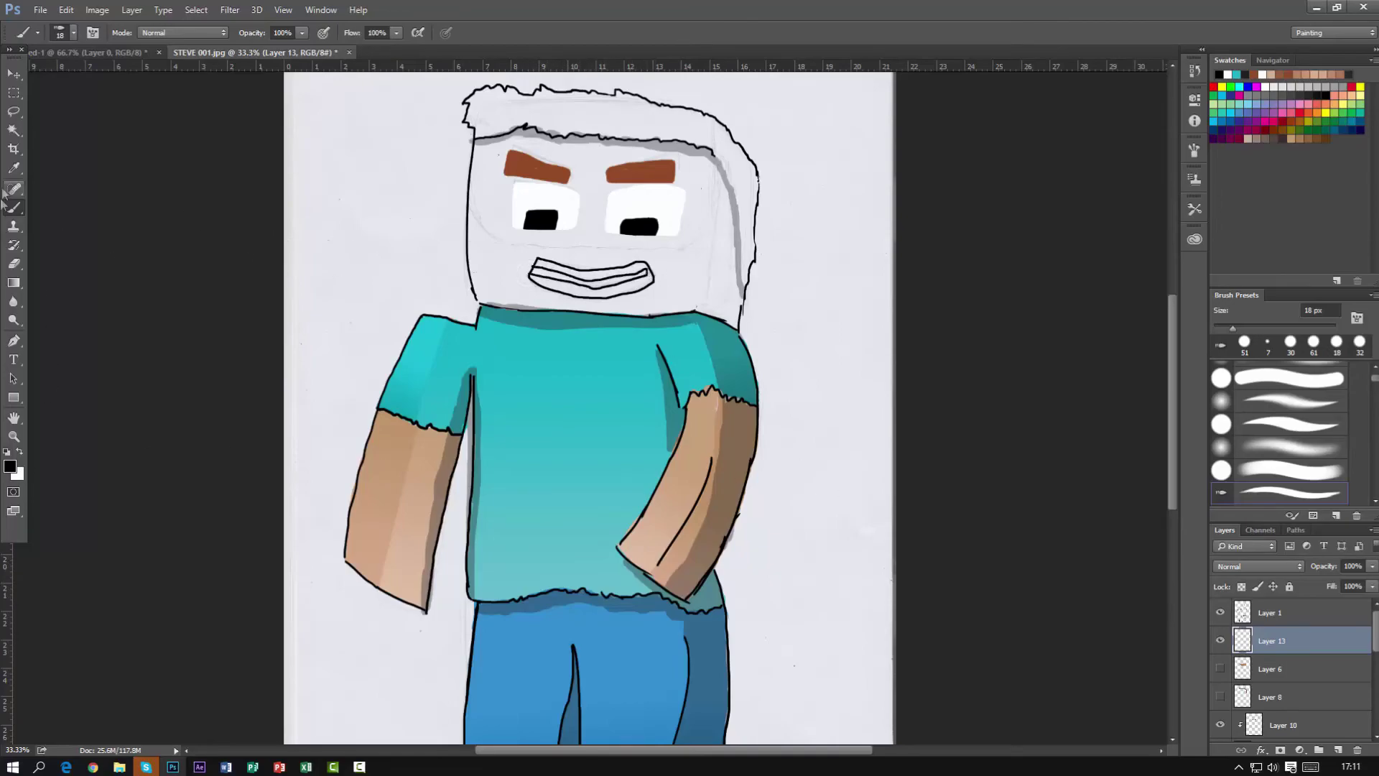
pyautogui.hotkey('shift', 'g')
pyautogui.click(587, 284)
# Add another layer and draw short black tooth divisions along the grin on Layer 13
pyautogui.click(1337, 748)
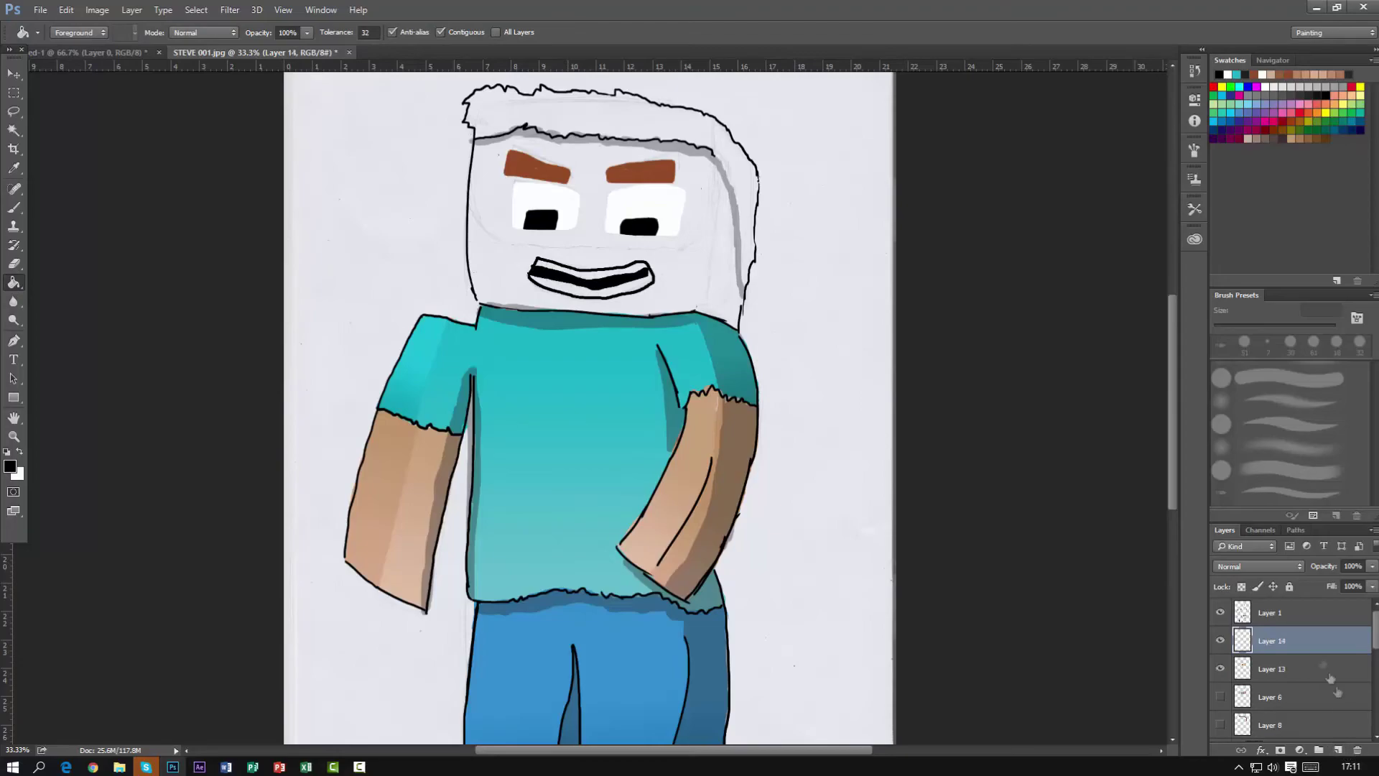
pyautogui.click(1329, 672)
pyautogui.press('b')
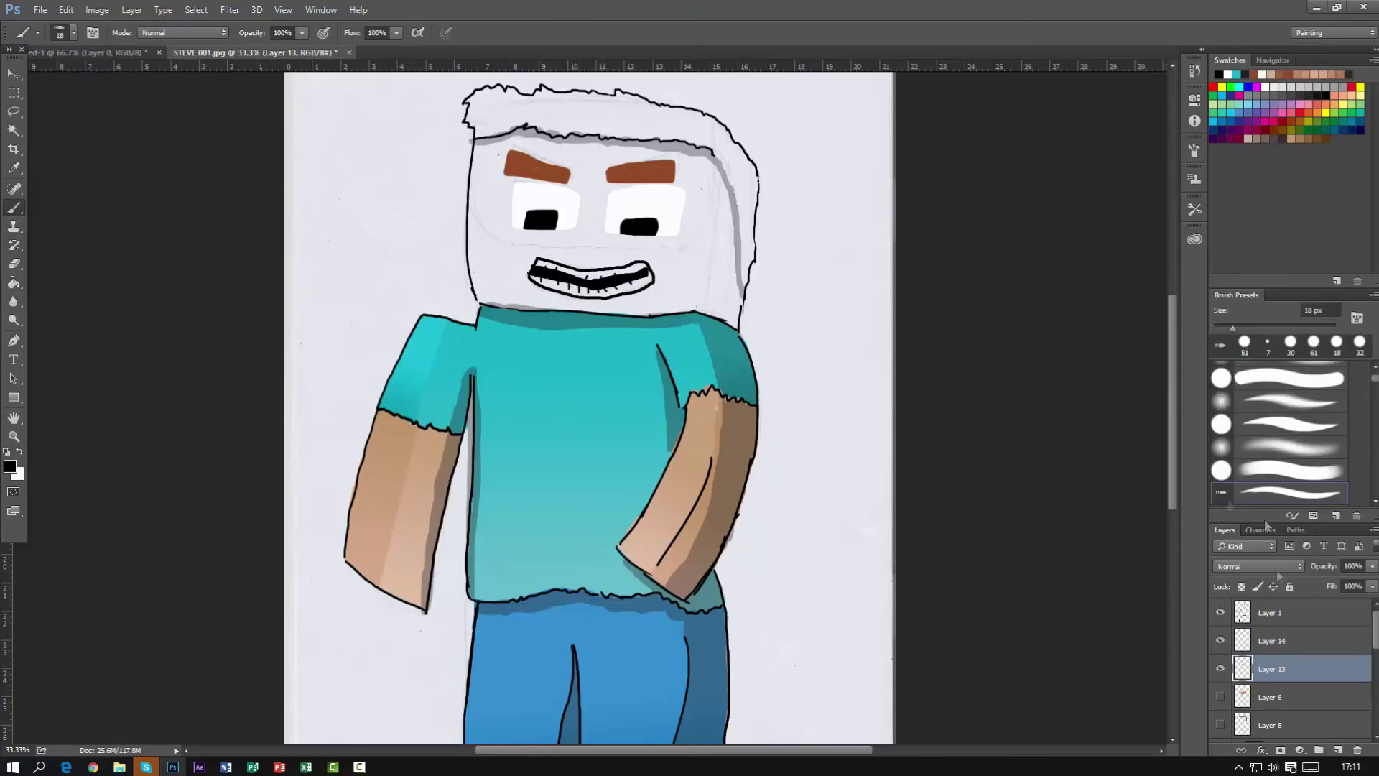
# Show the hidden face and hair colour layers 6, 8 and 7 again
pyautogui.scroll(-5, 1241, 689)
pyautogui.click(1220, 721)
pyautogui.click(1220, 732)
pyautogui.scroll(5, 1222, 703)
pyautogui.click(1220, 674)
pyautogui.click(1220, 702)
pyautogui.scroll(-2, 1274, 650)
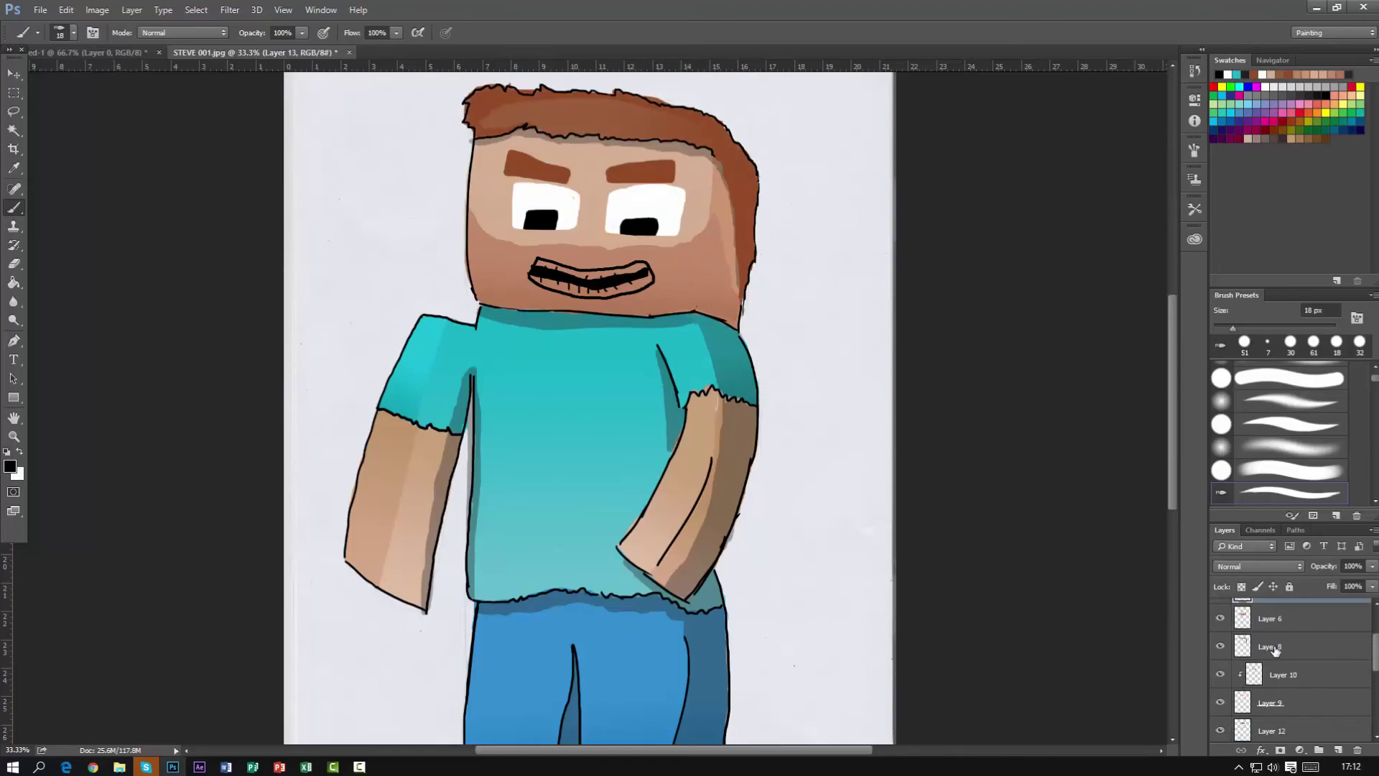
# Add a layer above Layer 13 and roughly cover the grin in white with a 34 px brush
pyautogui.click(1337, 749)
pyautogui.click(20, 451)
pyautogui.rightClick(579, 278)
pyautogui.moveTo(661, 317); pyautogui.dragTo(672, 317)
pyautogui.moveTo(557, 281)
pyautogui.mouseDown()
pyautogui.moveTo(636, 268)
pyautogui.moveTo(647, 290)
pyautogui.moveTo(612, 265)
pyautogui.moveTo(622, 297)
pyautogui.moveTo(592, 265)
pyautogui.moveTo(599, 299)
pyautogui.moveTo(573, 270)
pyautogui.moveTo(566, 297)
pyautogui.moveTo(540, 254)
pyautogui.moveTo(557, 283)
pyautogui.mouseUp()
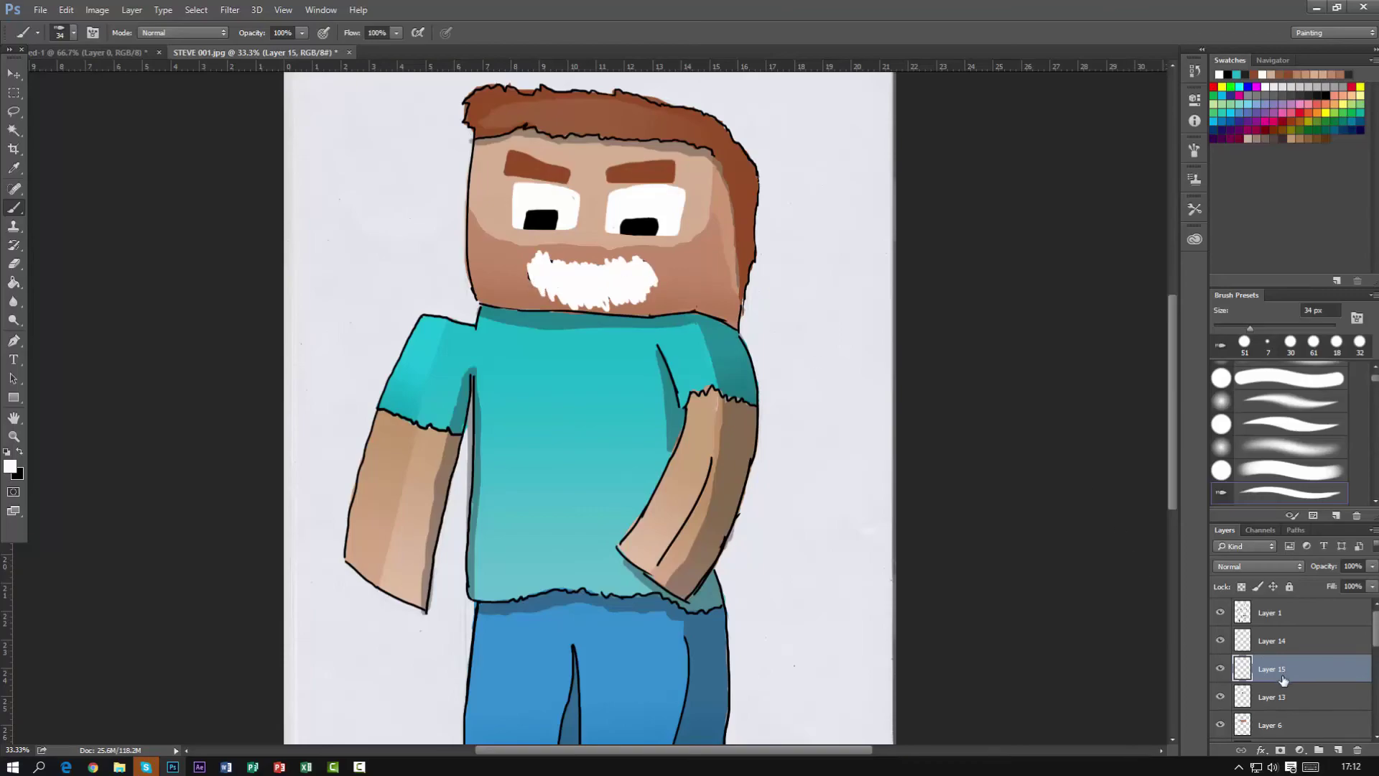
# Undo the rough white strokes and paint the teeth white inside the grin outline on Layer 15, placed beneath Layer 13
pyautogui.hotkey('ctrl', 'z')
pyautogui.hotkey('ctrl', 'z')
pyautogui.hotkey('ctrl', 'z')
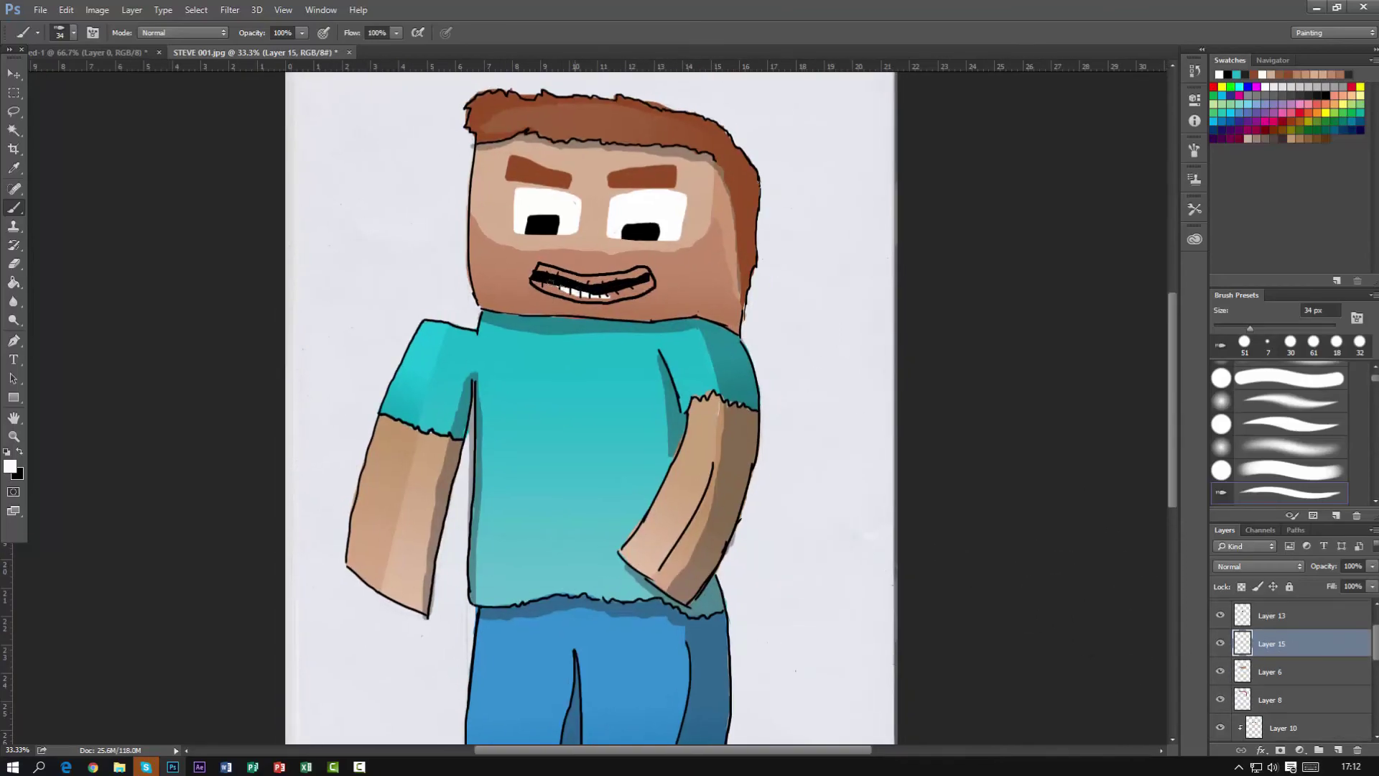
pyautogui.moveTo(546, 287)
pyautogui.mouseDown()
pyautogui.moveTo(639, 288)
pyautogui.moveTo(645, 270)
pyautogui.moveTo(560, 276)
pyautogui.mouseUp()
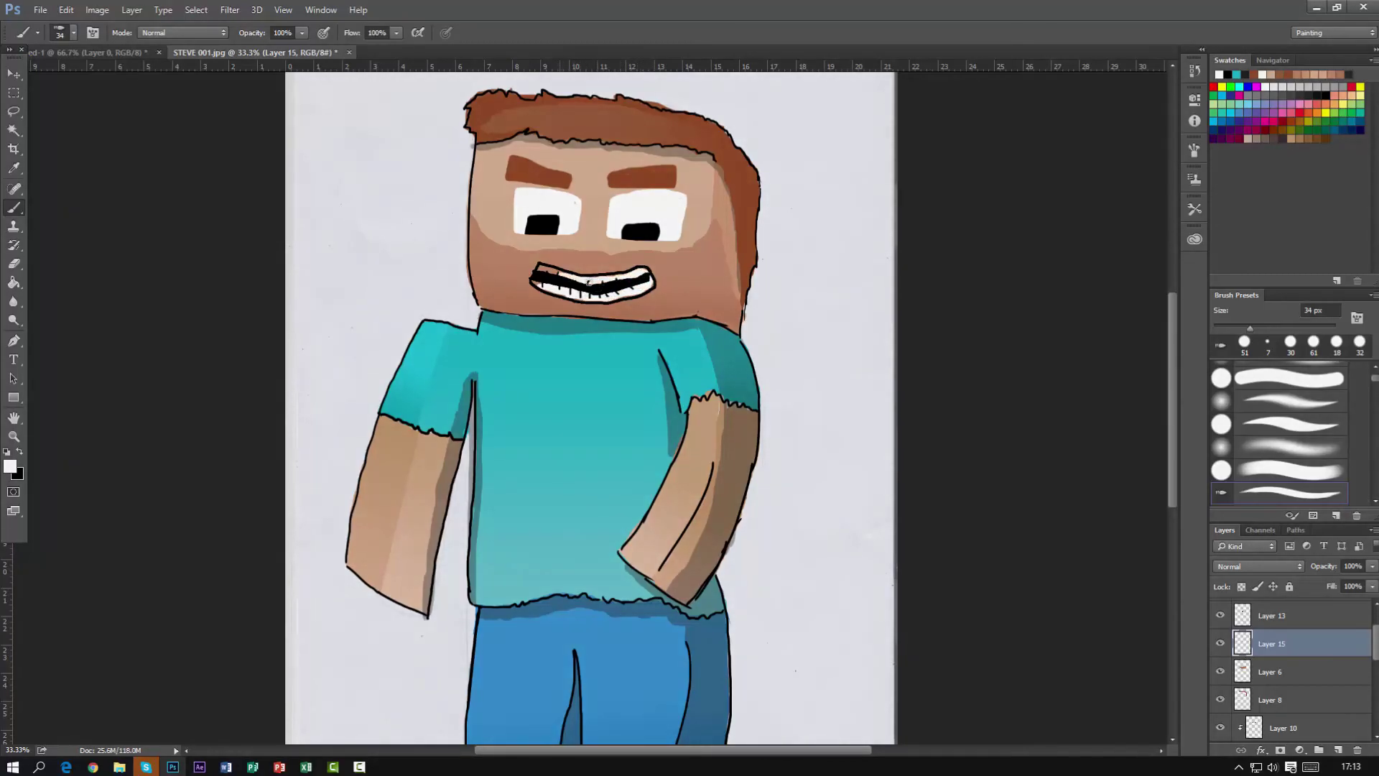
pyautogui.click(14, 263)
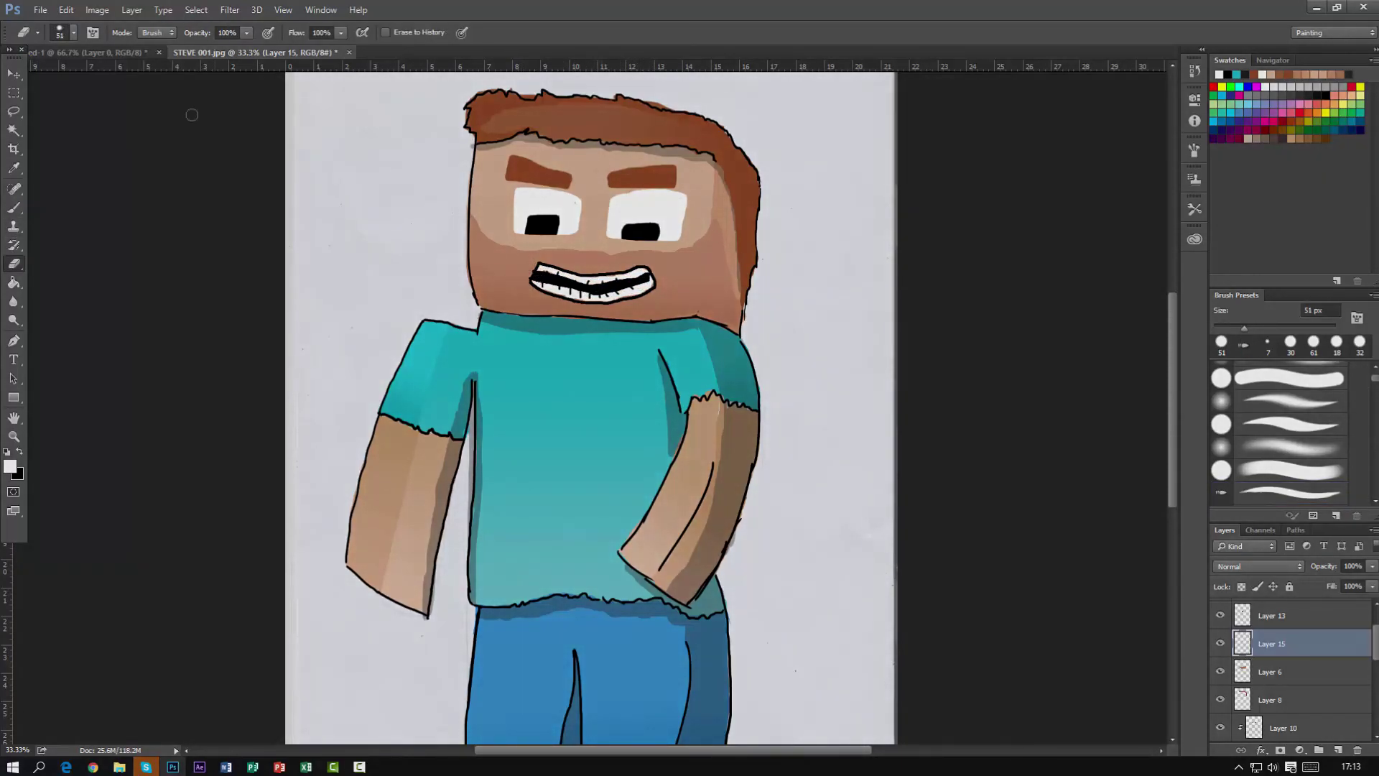
# On a new layer above Layer 6, paint a broad black shadow down the right side of the head and set the layer opacity to 24%
pyautogui.click(1220, 672)
pyautogui.click(1220, 671)
pyautogui.click(1281, 677)
pyautogui.click(1337, 750)
pyautogui.click(13, 208)
pyautogui.click(20, 452)
pyautogui.rightClick(667, 345)
pyautogui.click(769, 273)
pyautogui.moveTo(656, 259)
pyautogui.mouseDown()
pyautogui.moveTo(676, 259)
pyautogui.moveTo(718, 197)
pyautogui.moveTo(731, 244)
pyautogui.mouseUp()
pyautogui.moveTo(717, 307)
pyautogui.mouseDown()
pyautogui.moveTo(739, 331)
pyautogui.moveTo(722, 179)
pyautogui.mouseUp()
pyautogui.moveTo(707, 262); pyautogui.dragTo(709, 322)
pyautogui.moveTo(1371, 565); pyautogui.dragTo(1338, 586)
pyautogui.click(723, 166)
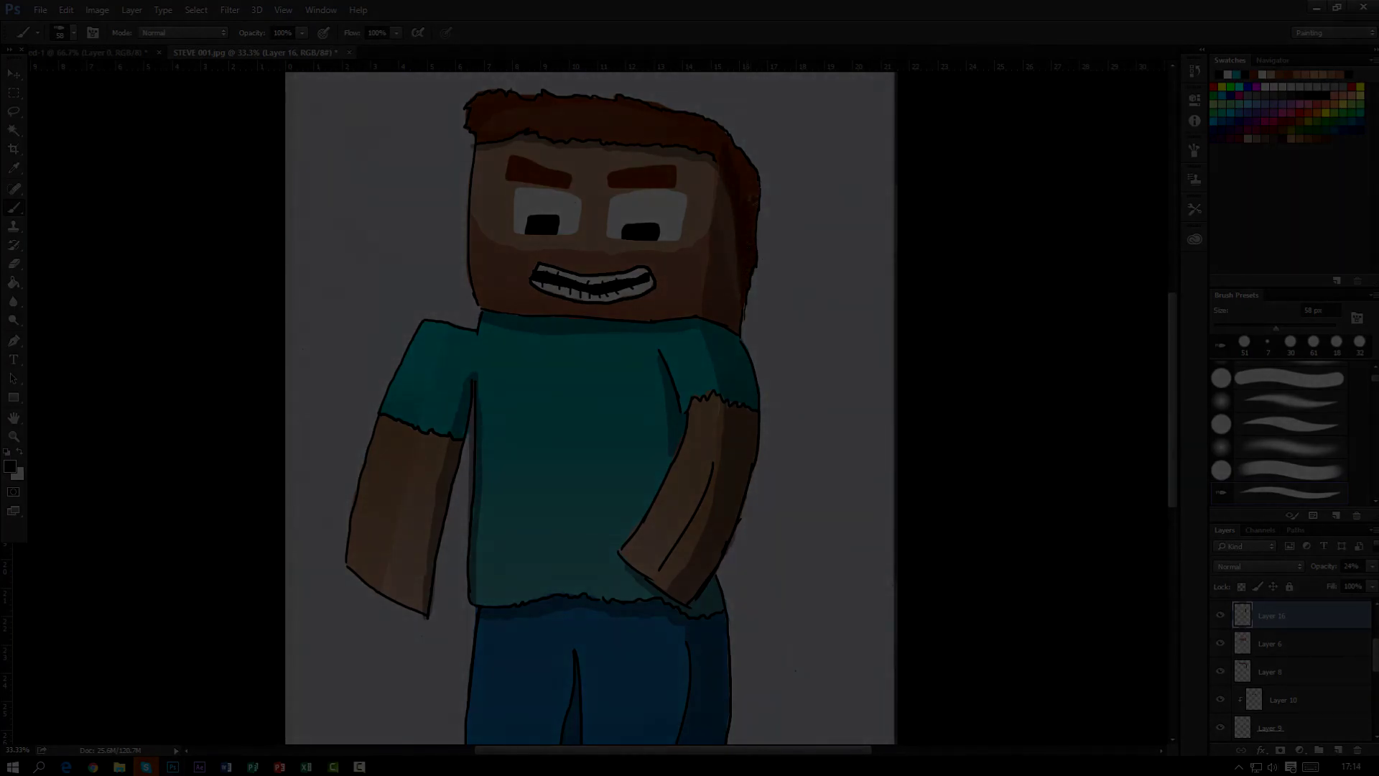